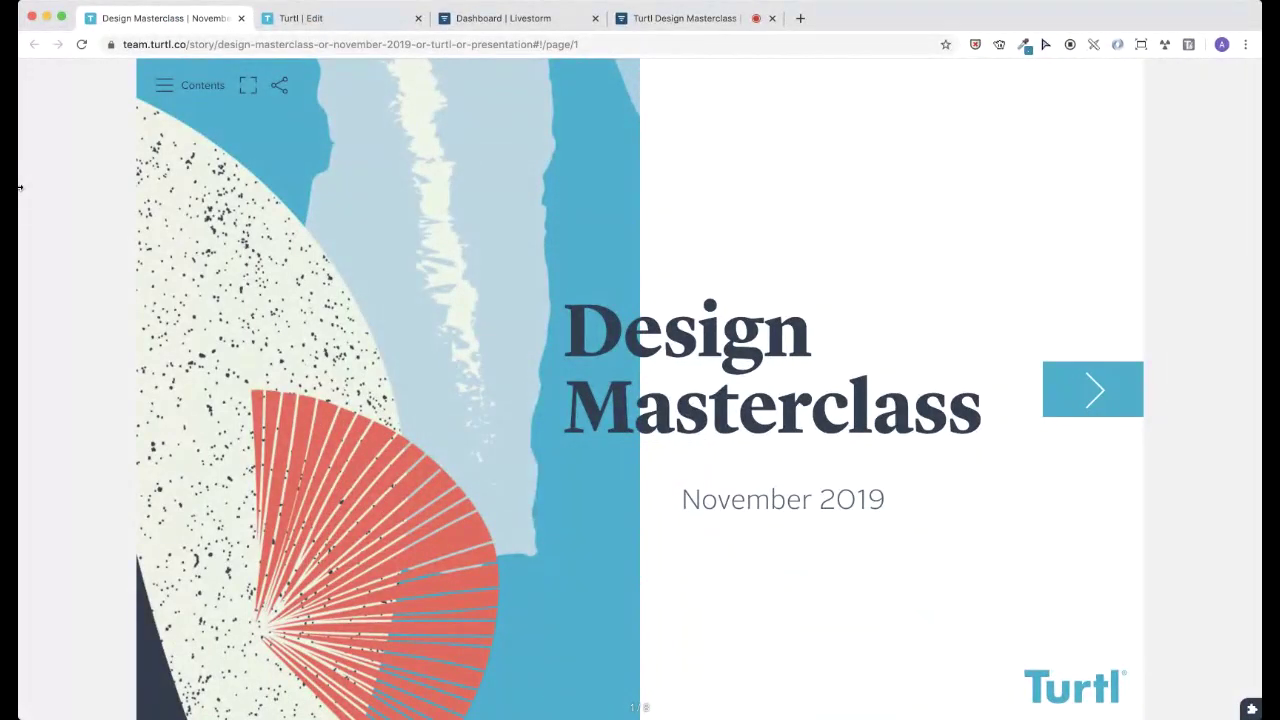
- Page through the Design Masterclass presentation from the cover to the Typography section, viewing the sample immerse page under The Turtl format
key("Right")
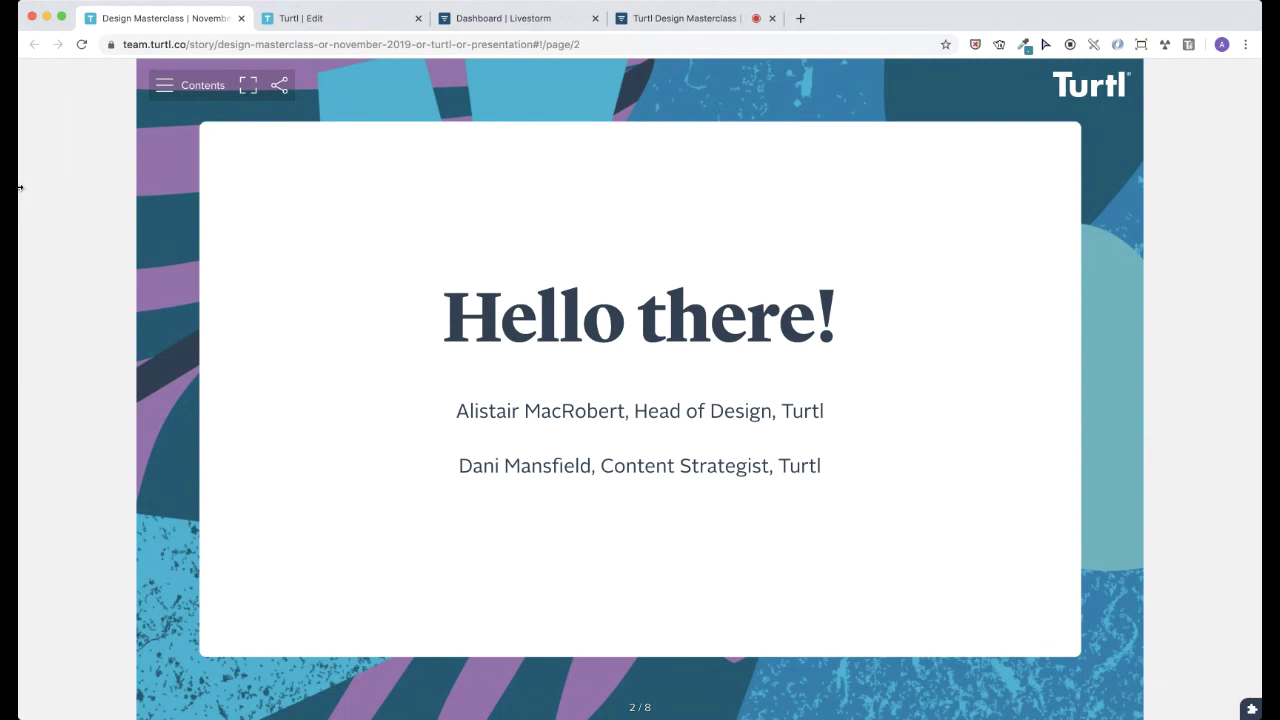
key("Right")
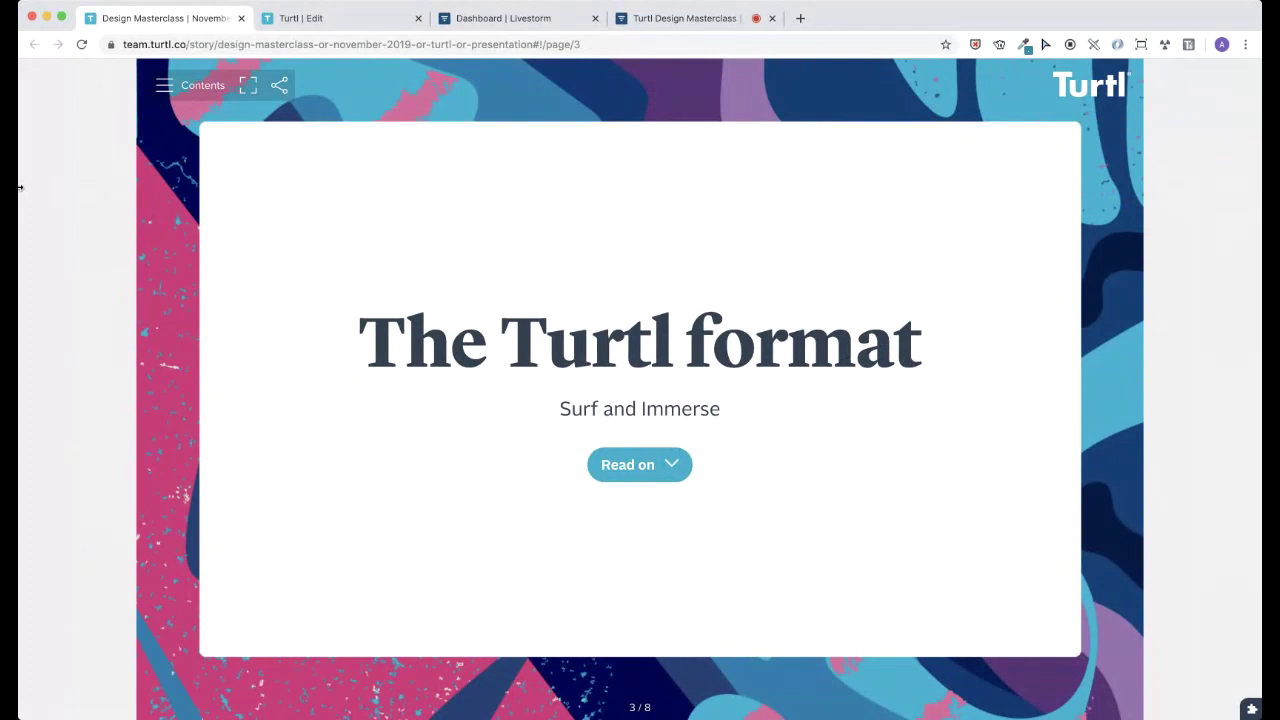
key("Down")
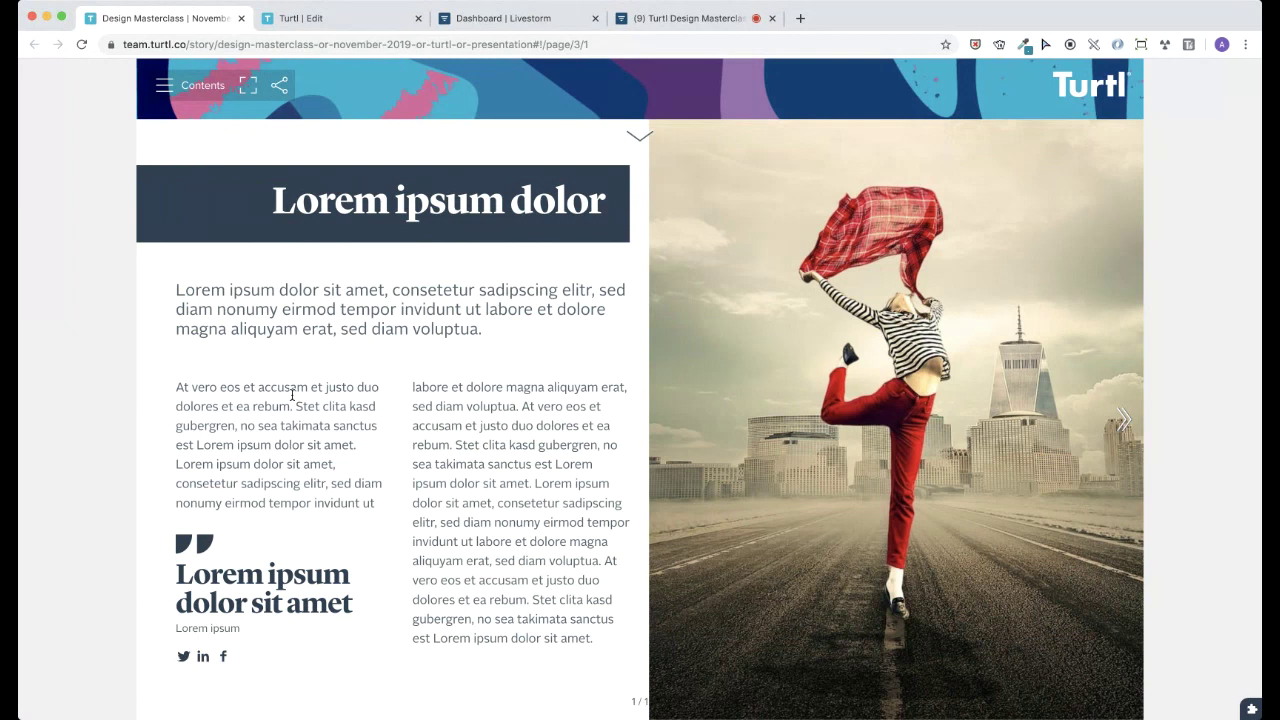
scroll(292, 395, "up", 3)
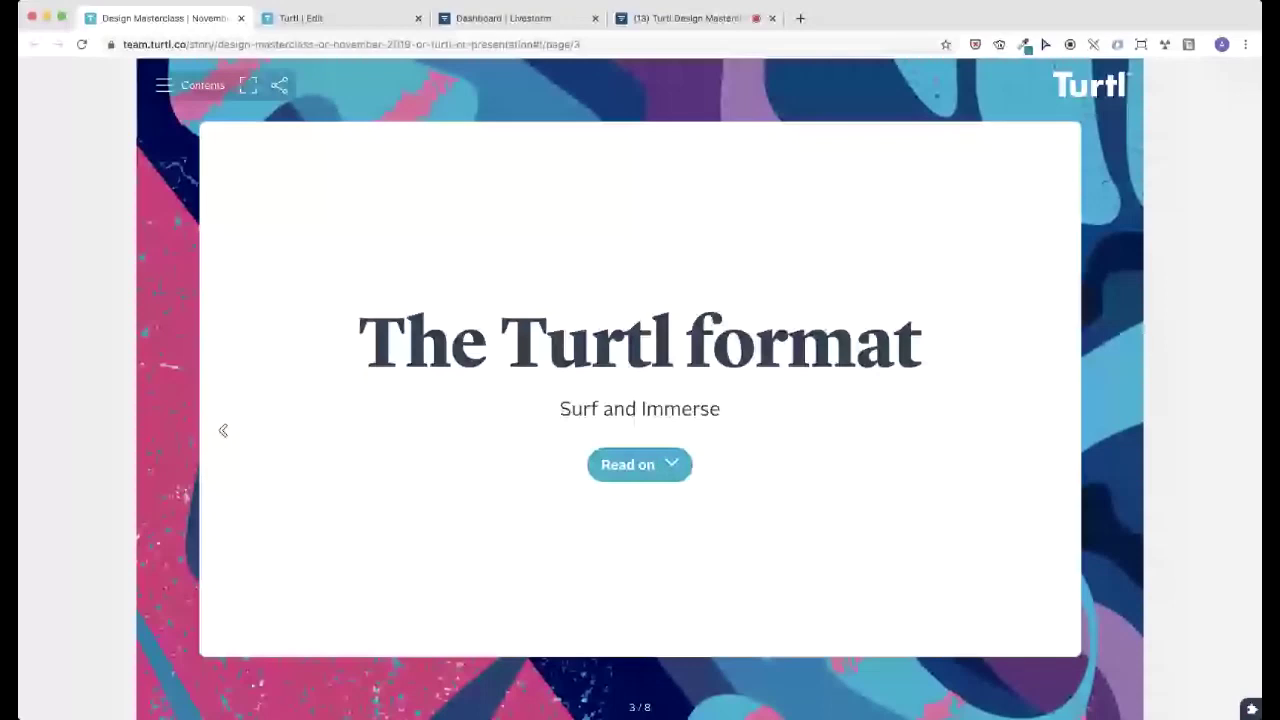
key("Right")
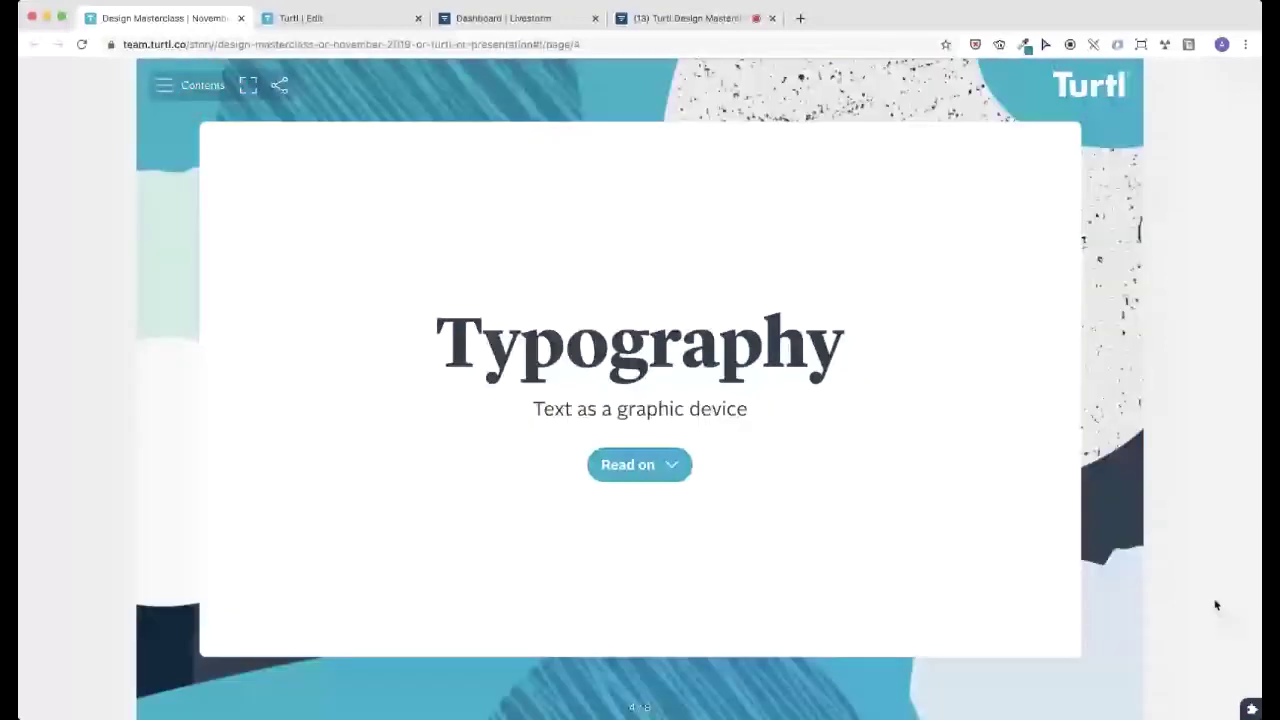
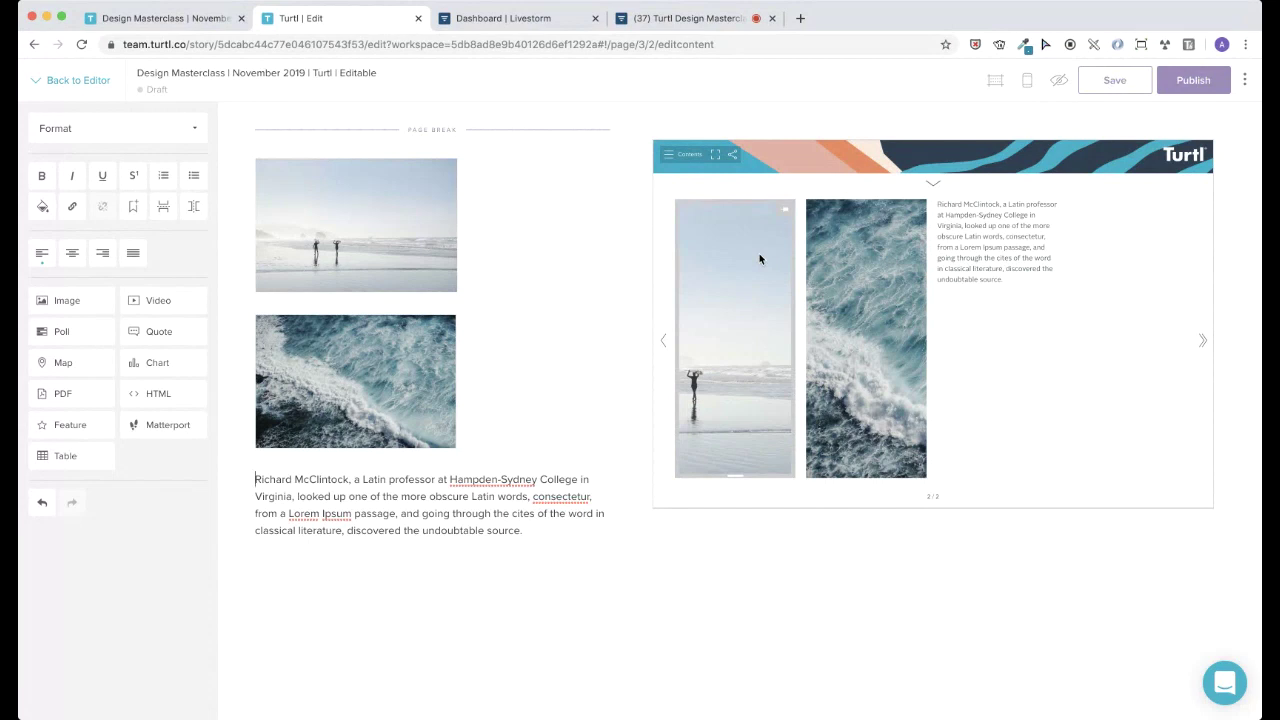
- Enlarge the beach photo to two columns at full page height, bleeding to the page edges, and shorten the ocean image to about half height
left_click(785, 214)
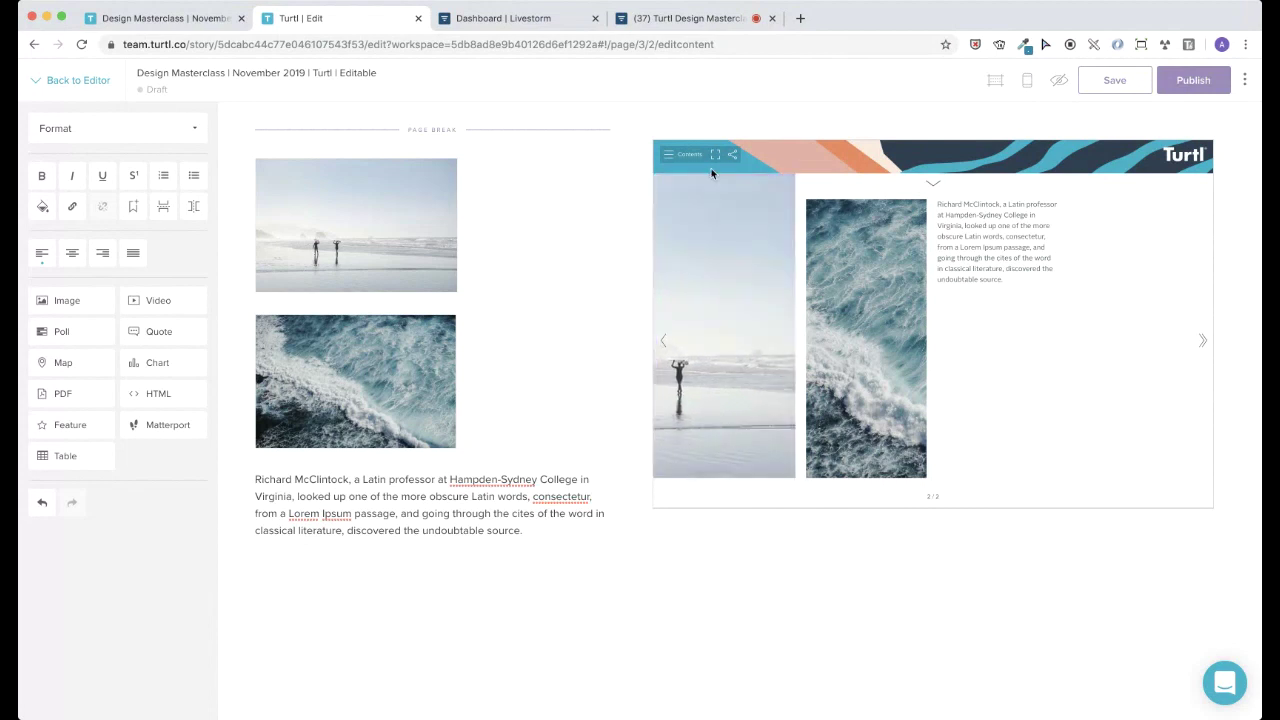
left_click(791, 474)
left_click_drag(791, 474, 925, 523)
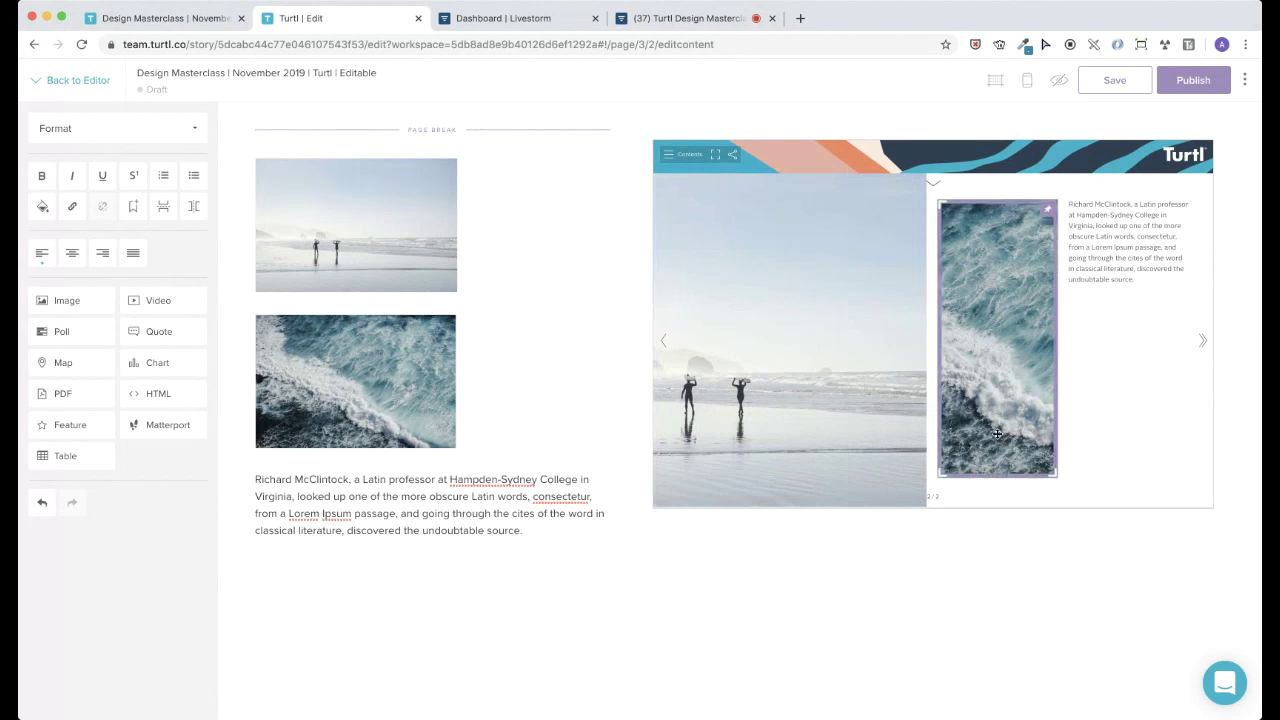
left_click_drag(986, 471, 1021, 346)
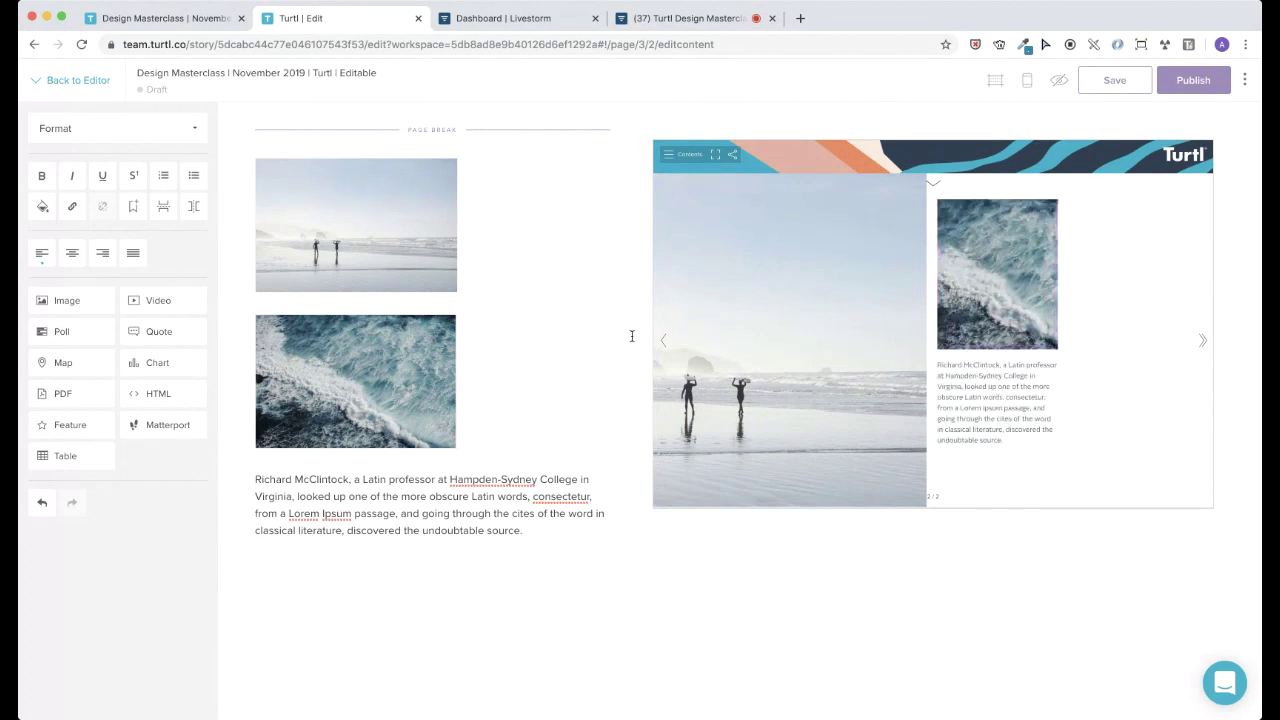
- Move the ocean image to overlap the beach photo and make it two columns wide, extending across the first text column
mouse_move(360, 239)
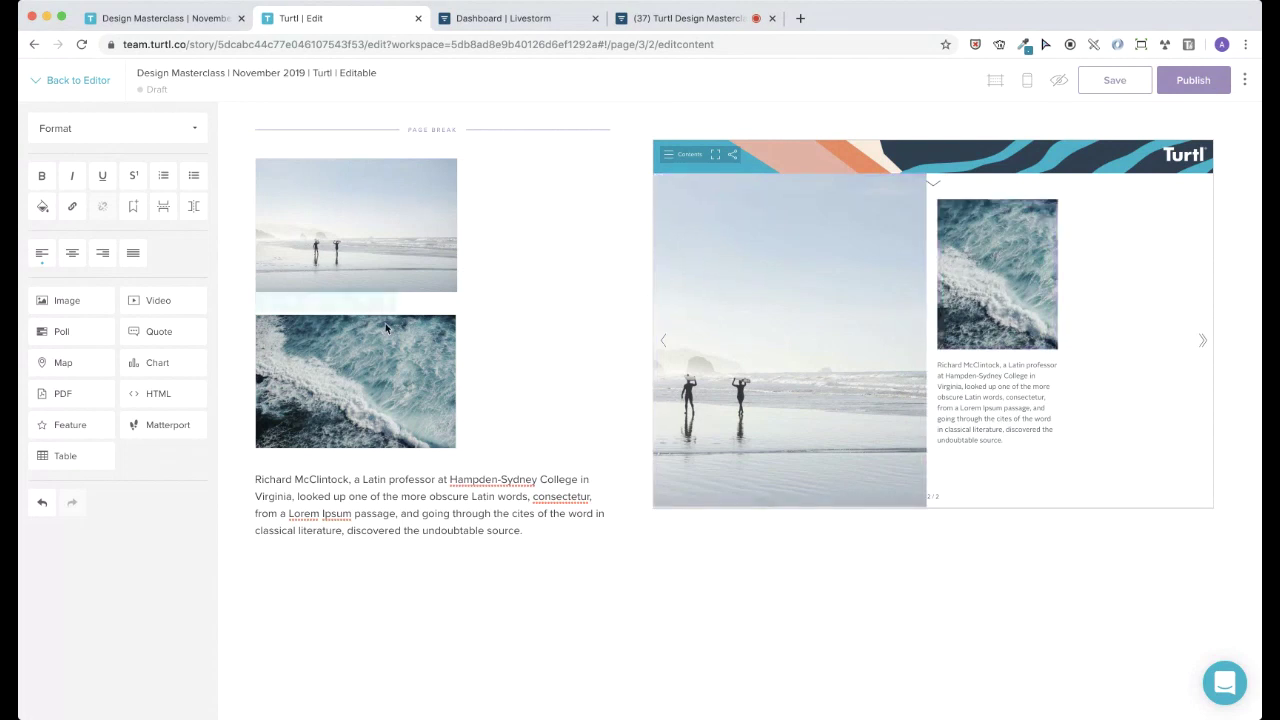
mouse_move(380, 182)
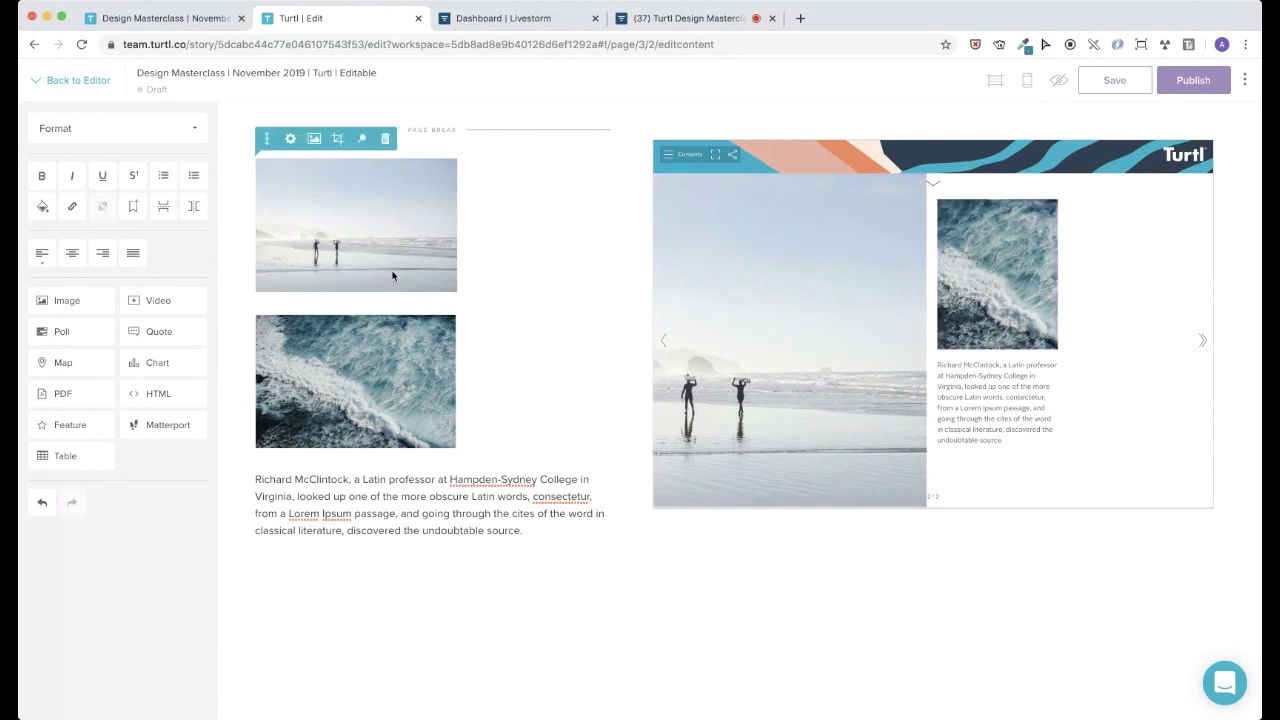
mouse_move(370, 382)
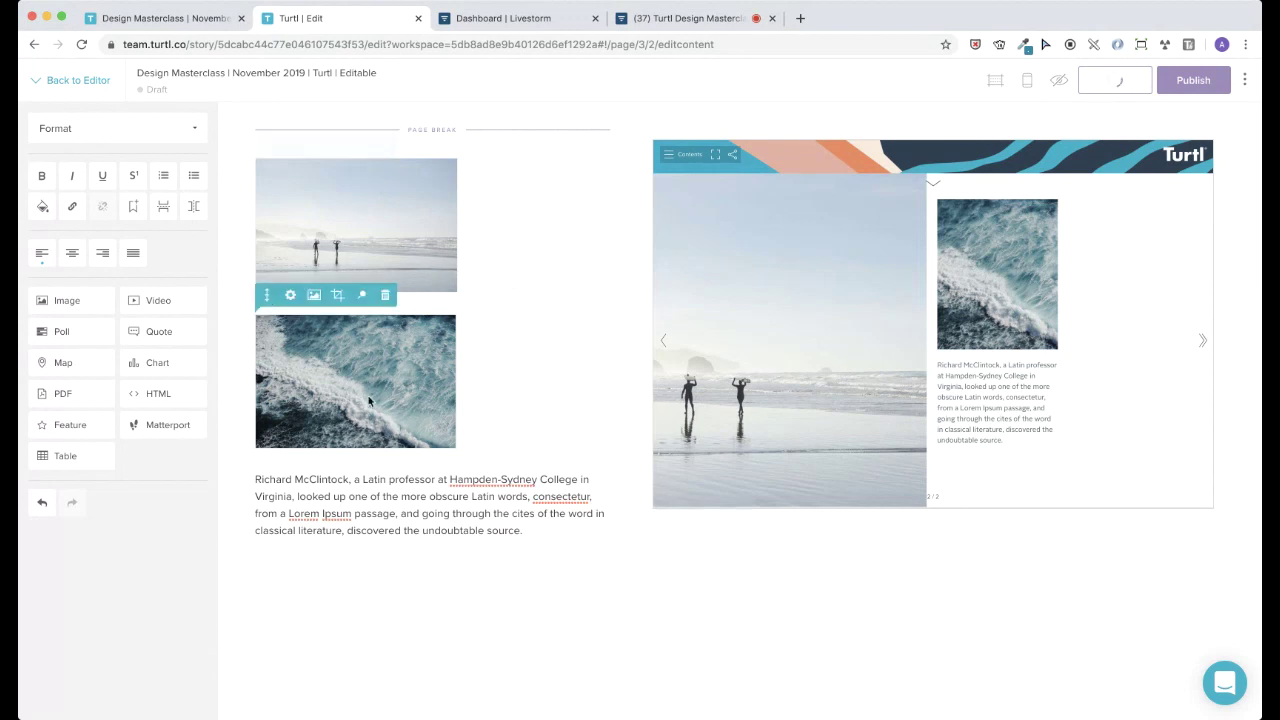
mouse_move(390, 265)
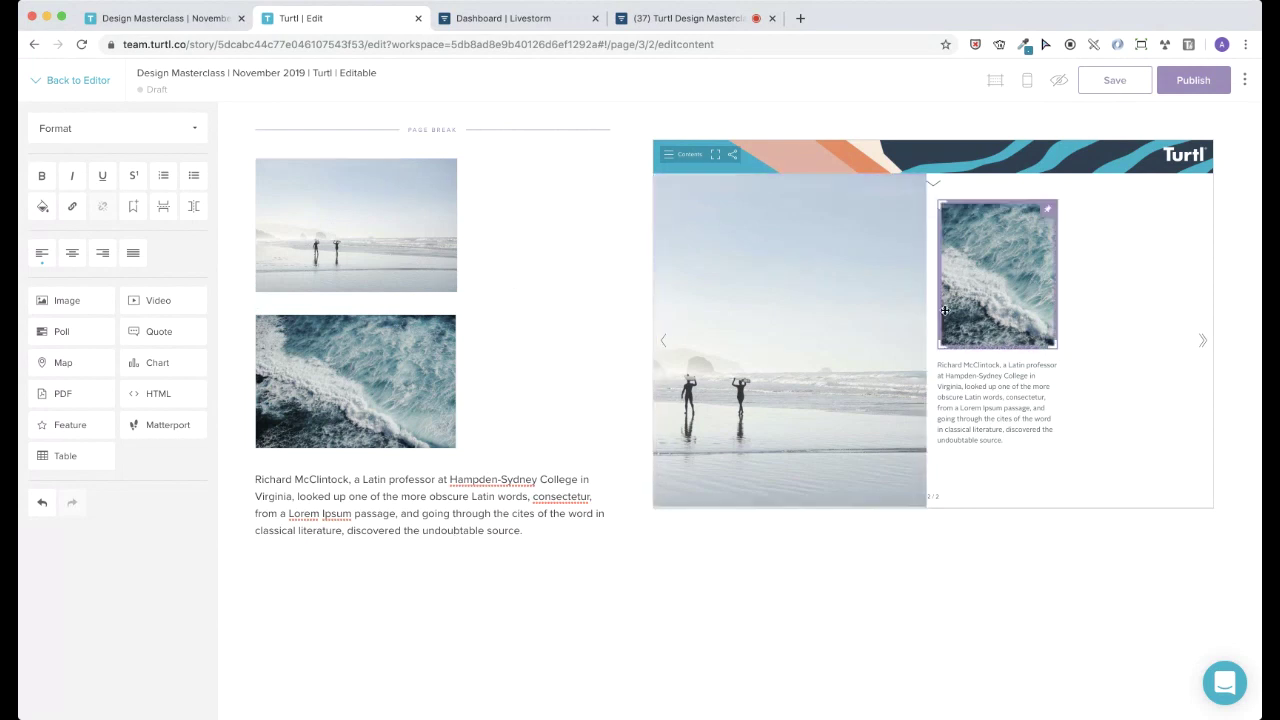
left_click_drag(945, 311, 838, 356)
mouse_move(286, 334)
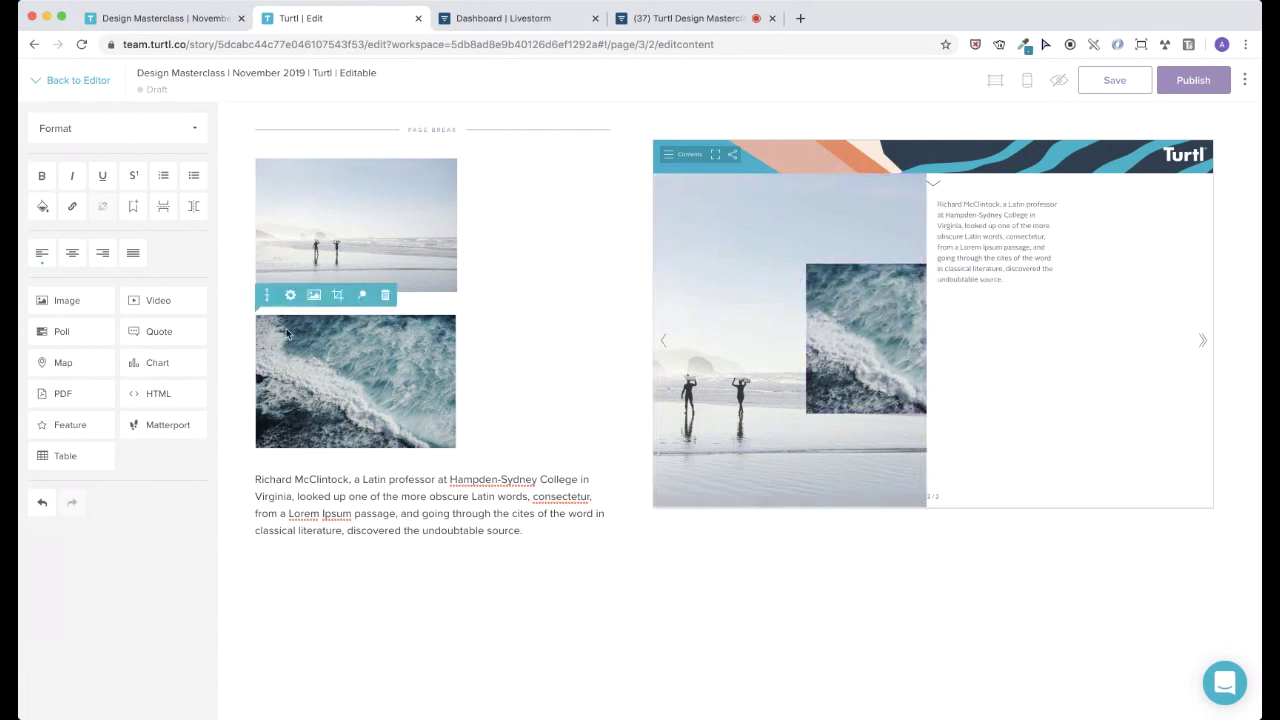
left_click_drag(267, 296, 277, 176)
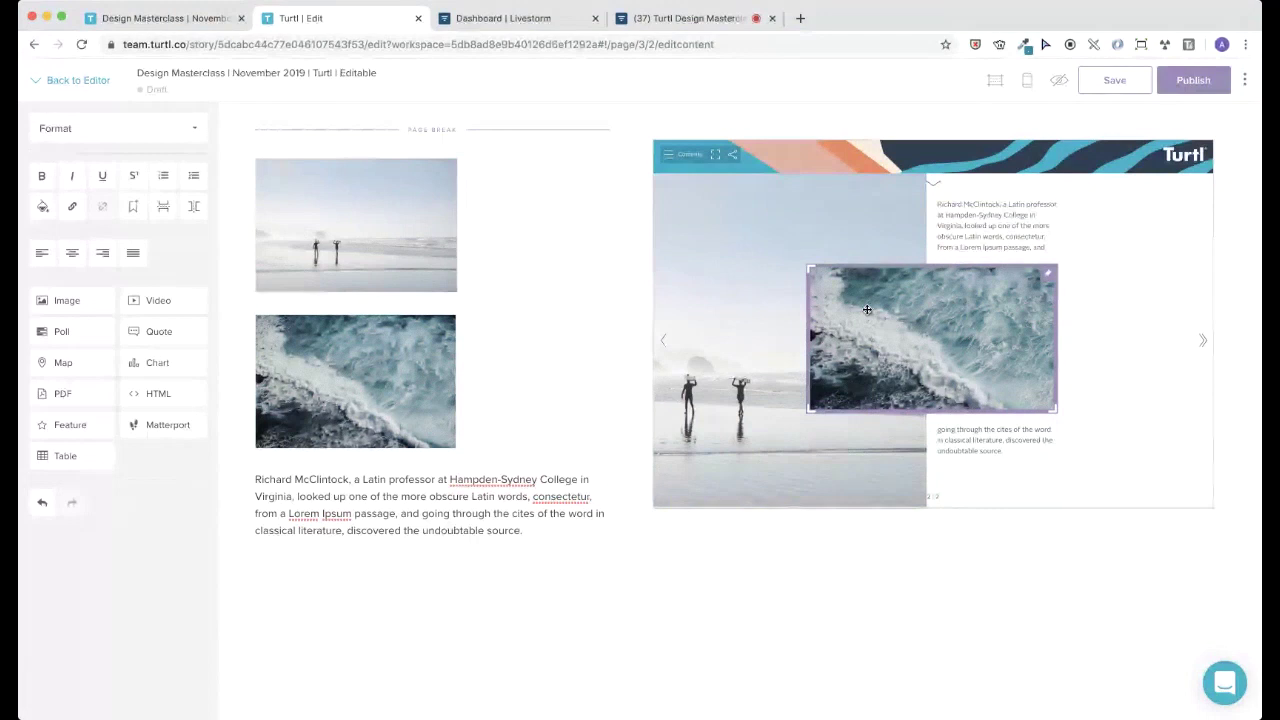
- Crop the ocean image to its lower-left portion
mouse_move(466, 394)
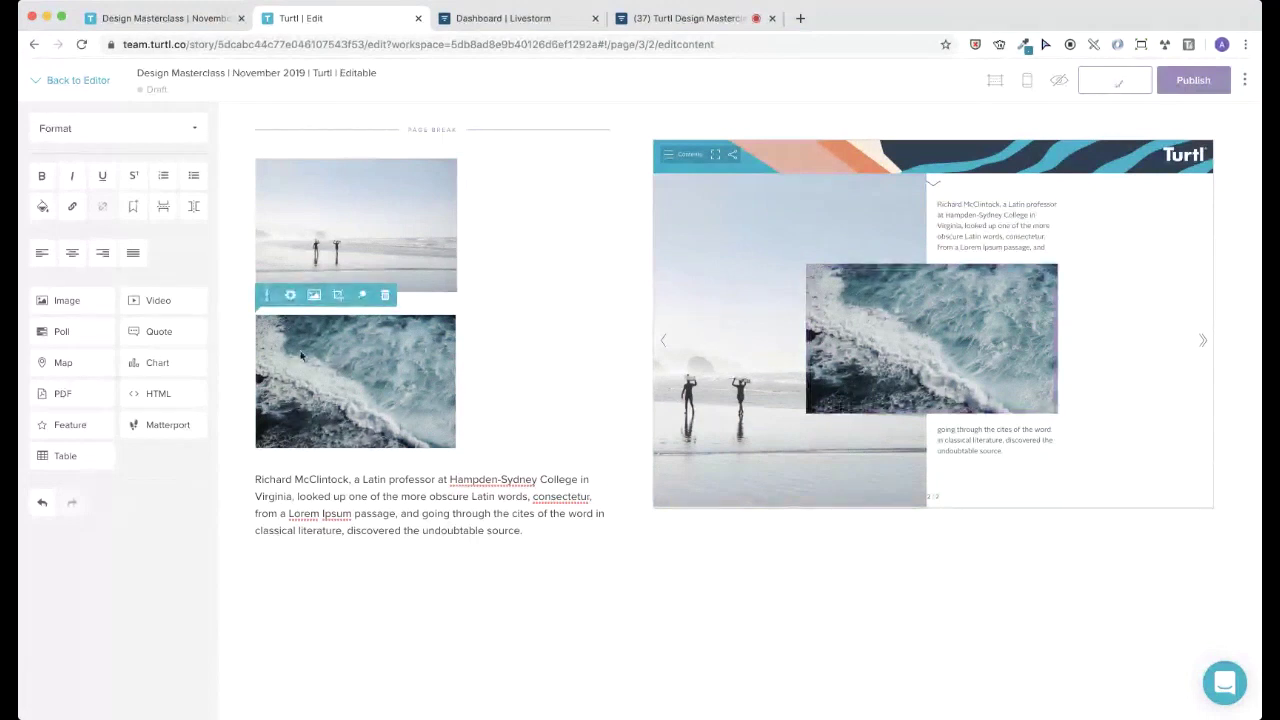
left_click(338, 296)
mouse_move(421, 510)
left_mouse_down()
mouse_move(620, 463)
mouse_move(425, 511)
left_mouse_up()
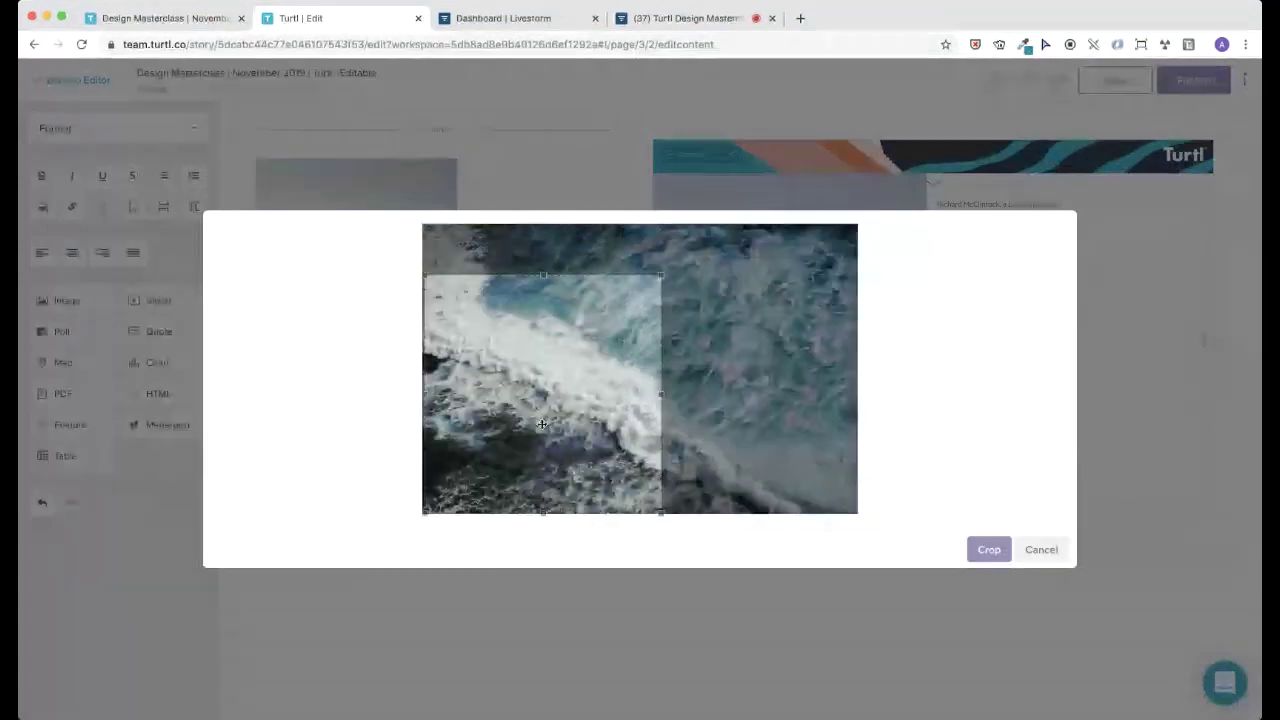
left_click(986, 551)
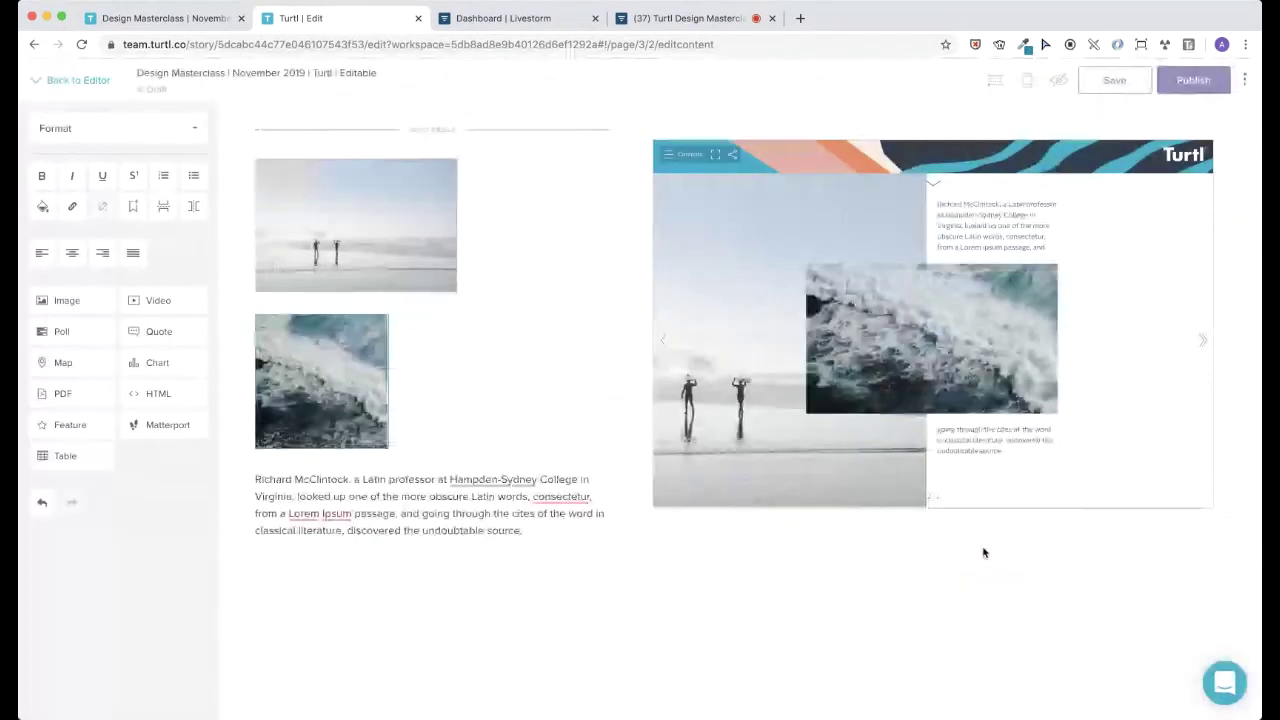
- Expand the ocean image's crop area back to the full picture and apply it
mouse_move(338, 307)
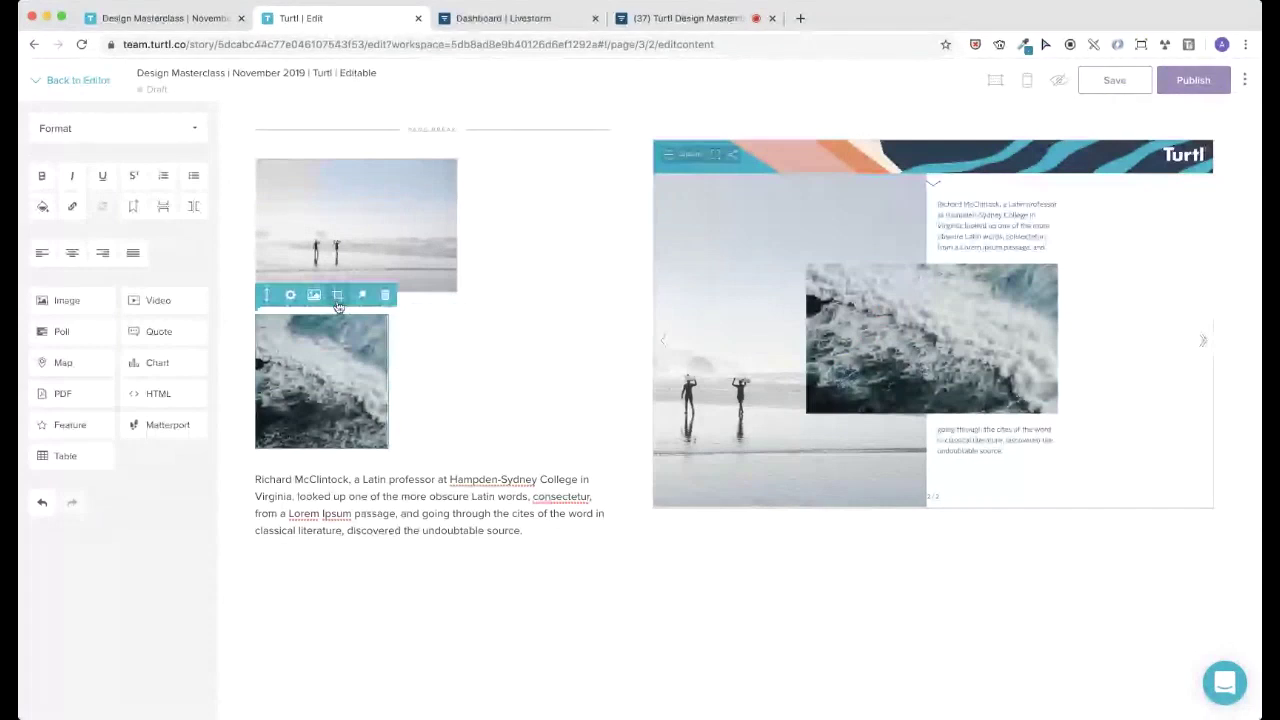
left_click(338, 296)
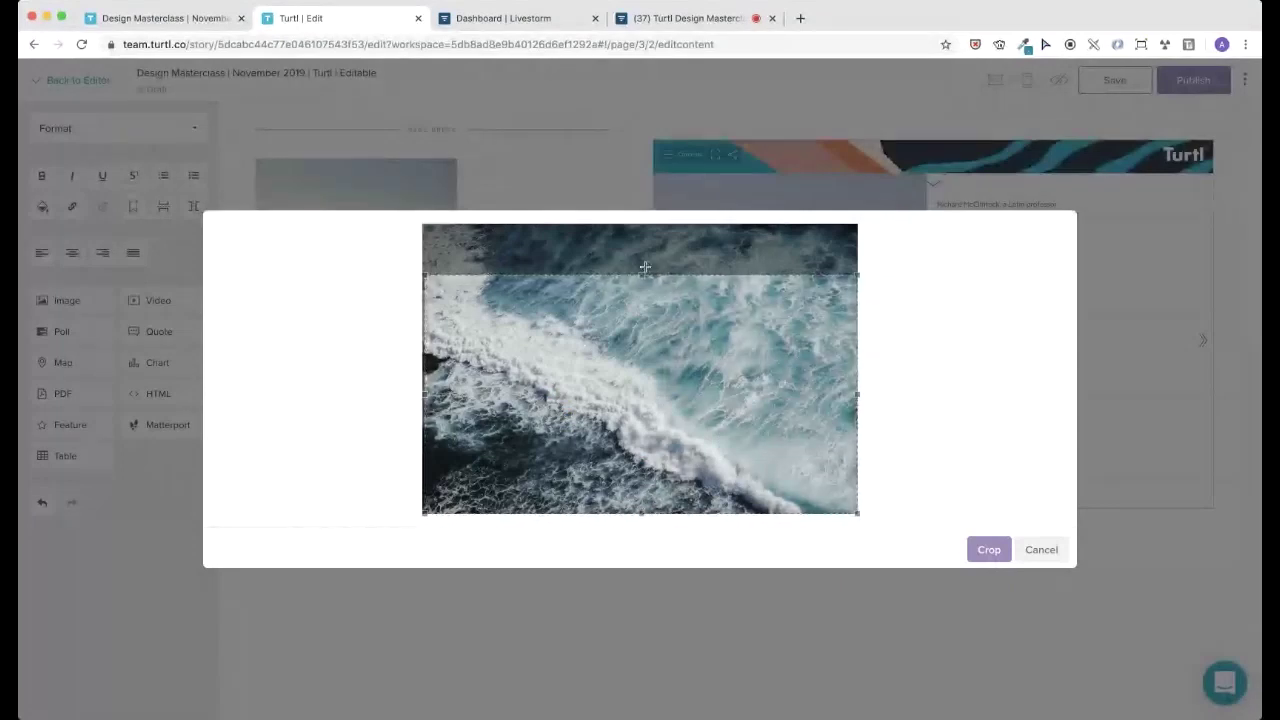
left_click_drag(644, 273, 651, 209)
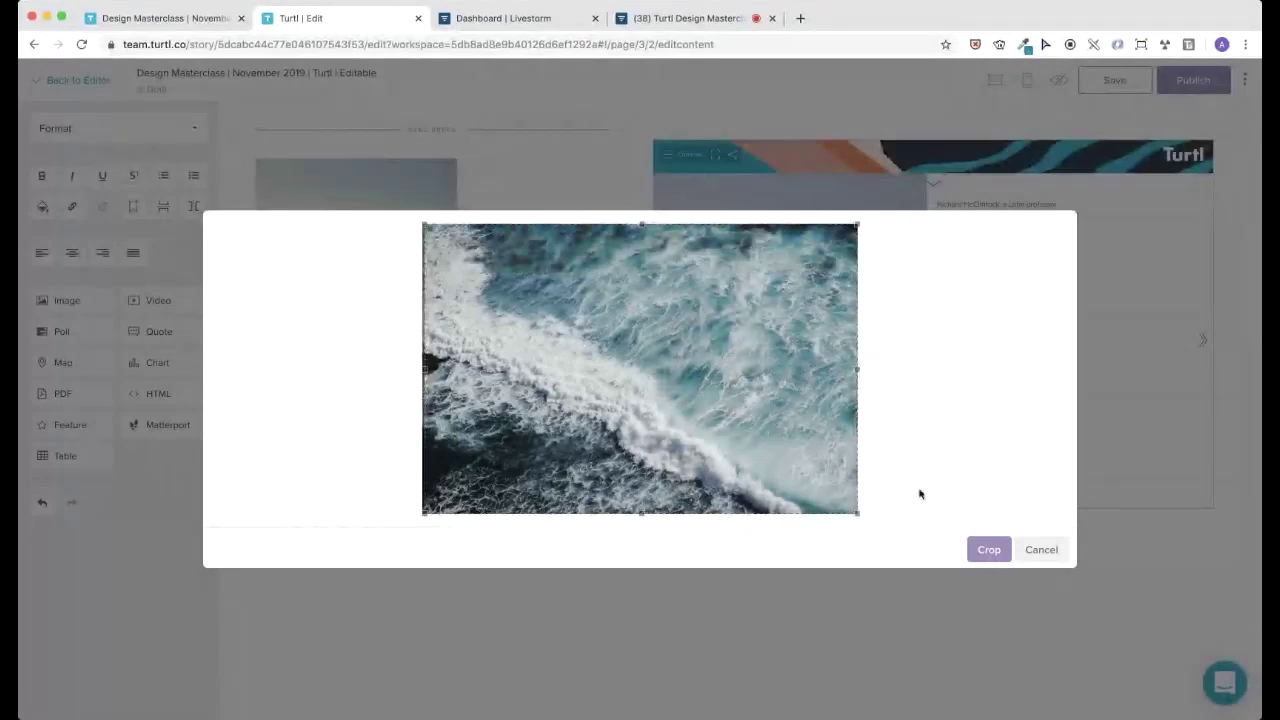
left_click(985, 550)
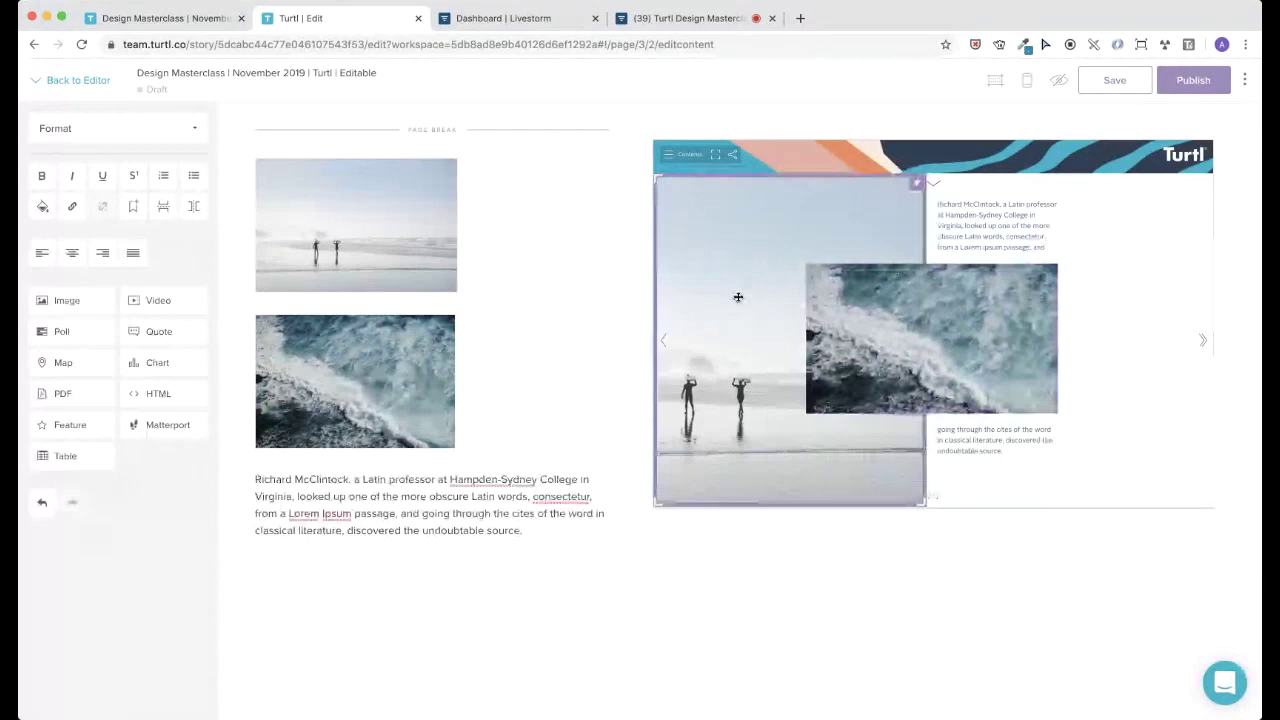
- Reposition the beach photo inside its frame so both figures stand clear of the overlapping ocean image
left_click_drag(738, 297, 811, 329)
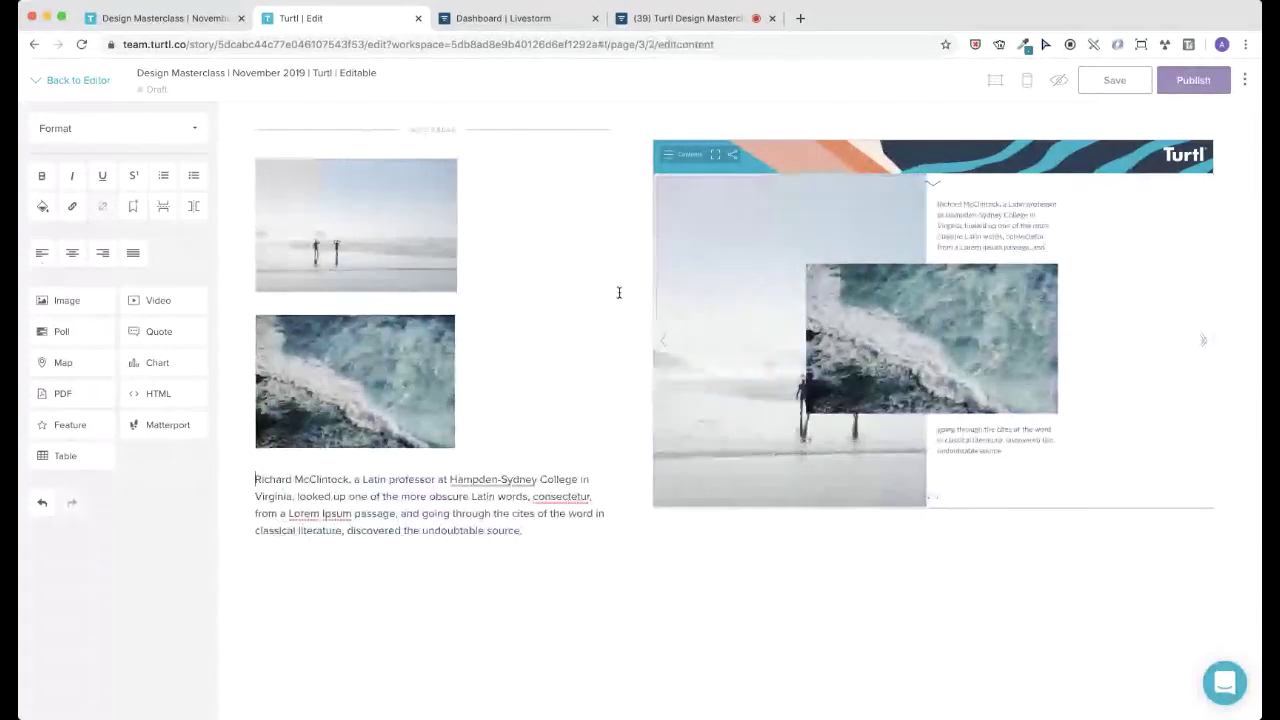
left_click_drag(734, 269, 645, 282)
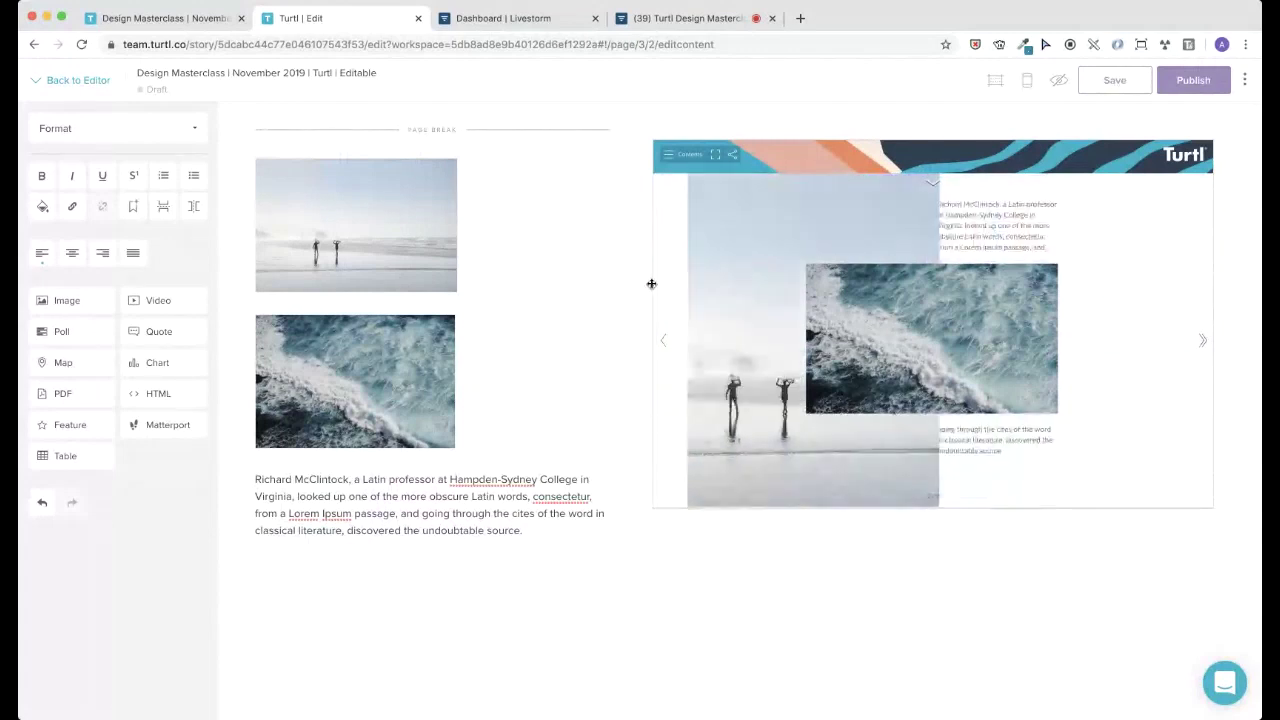
mouse_move(663, 271)
left_mouse_down()
mouse_move(694, 266)
mouse_move(672, 264)
left_mouse_up()
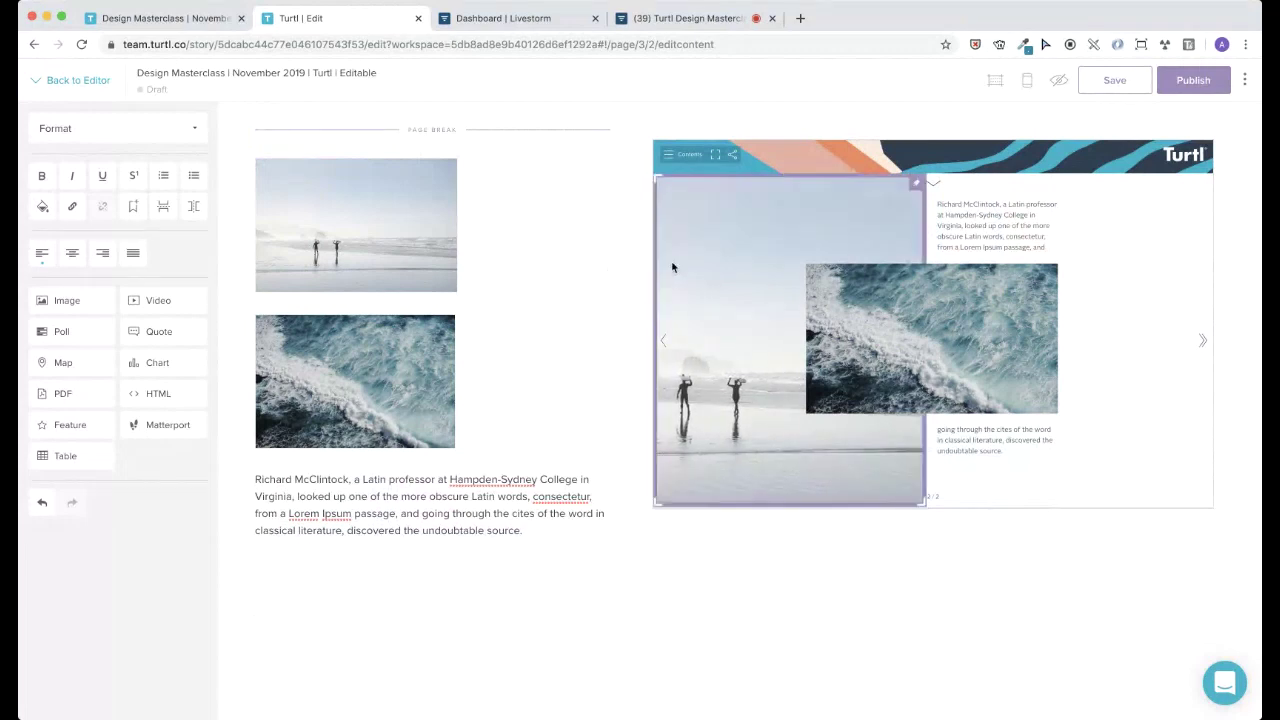
- Turn off Autofill in the ocean image's layout settings
left_click(925, 333)
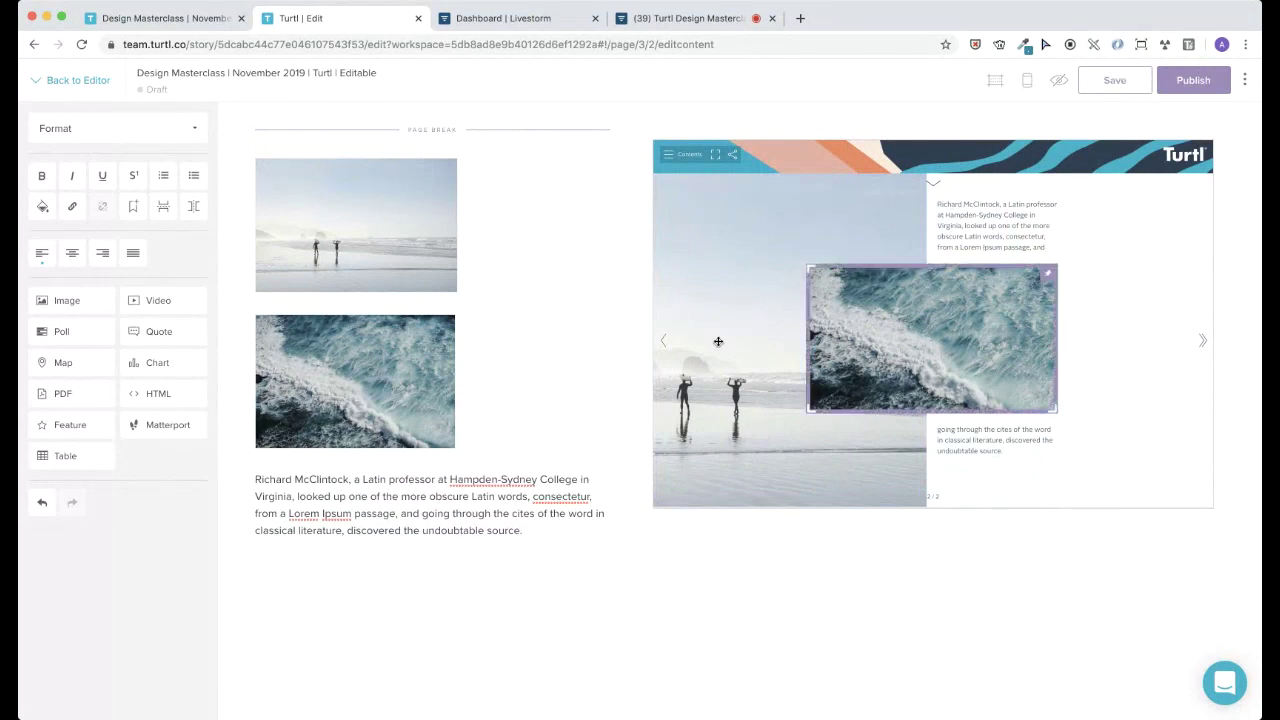
mouse_move(327, 382)
left_click_drag(871, 326, 876, 291)
mouse_move(288, 300)
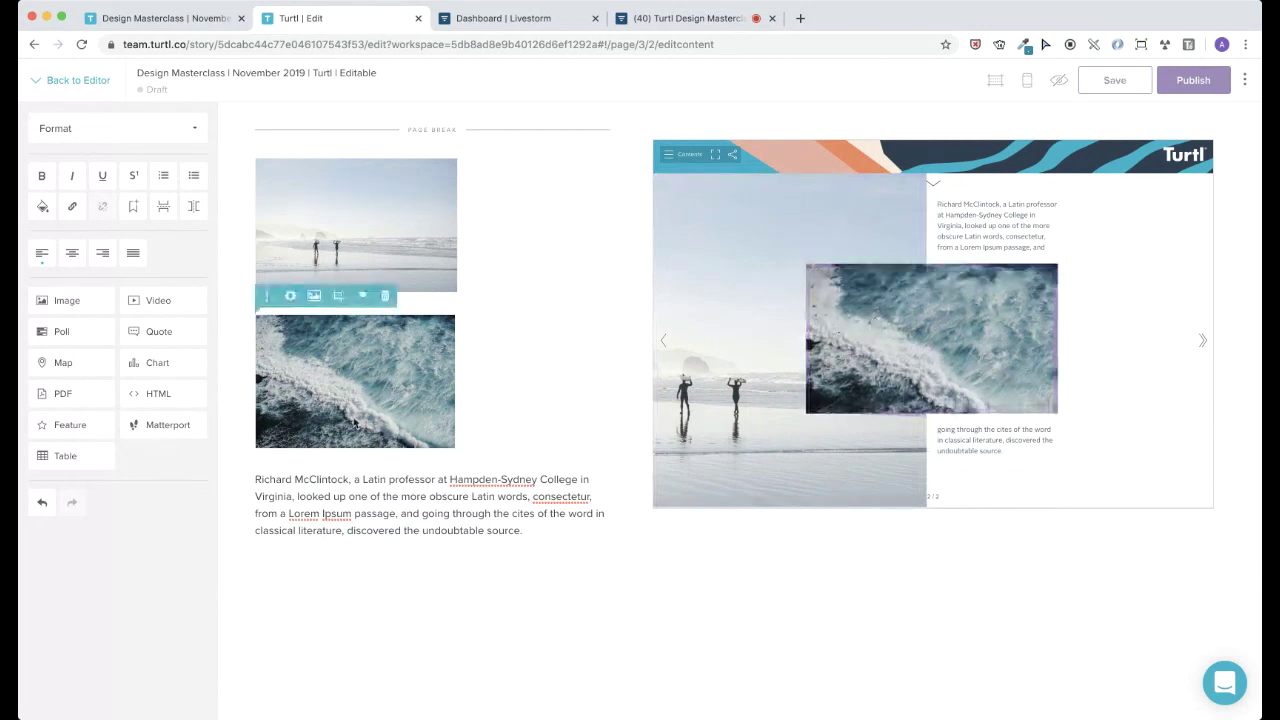
left_click(289, 297)
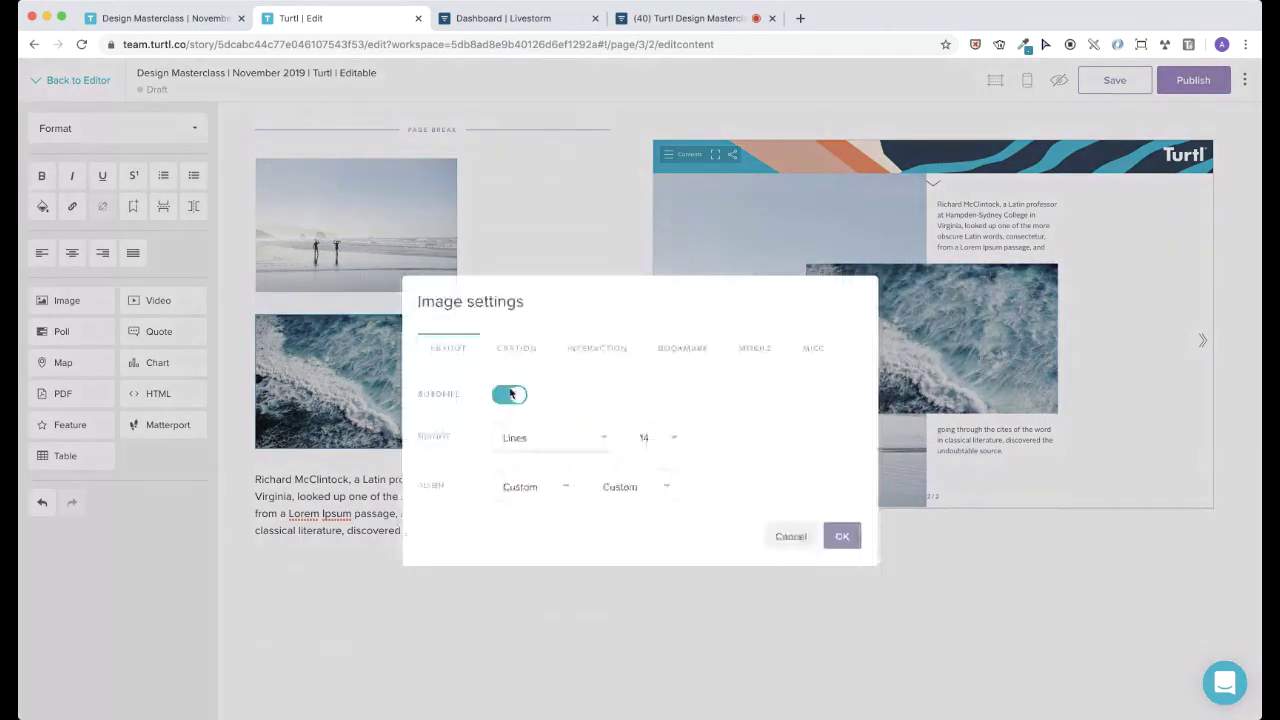
left_click(510, 396)
left_click(396, 64)
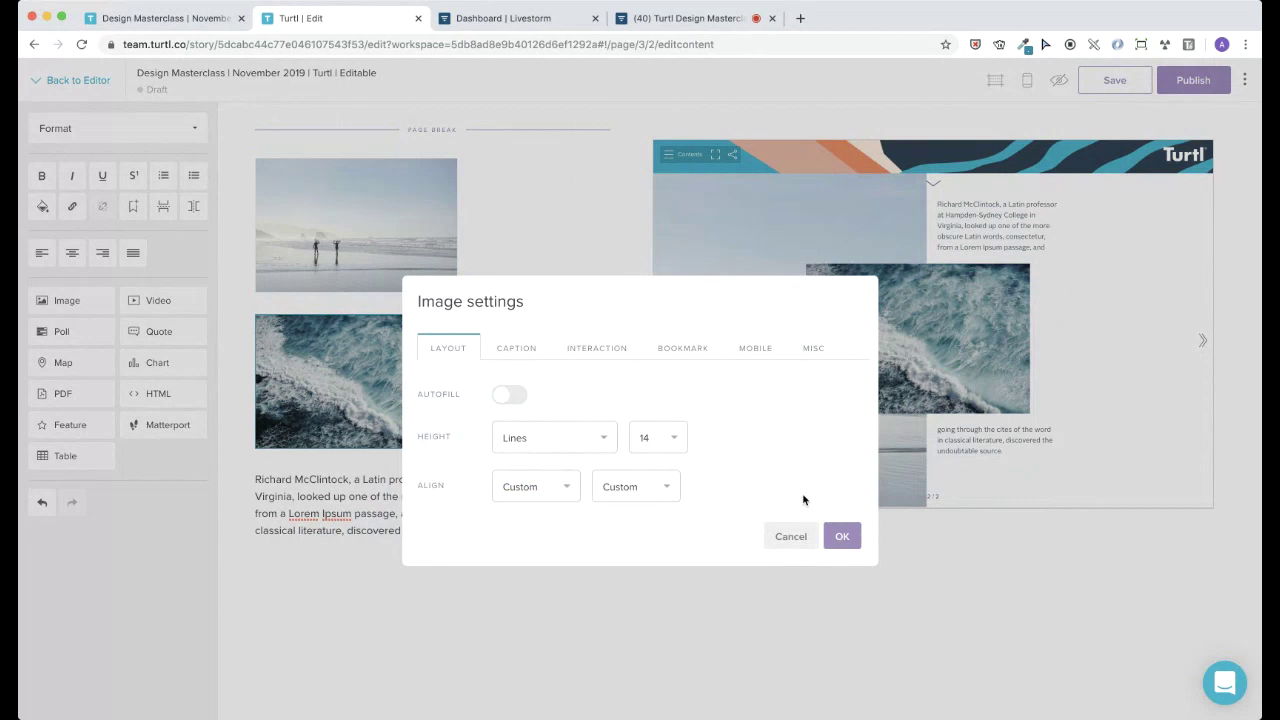
left_click(893, 337)
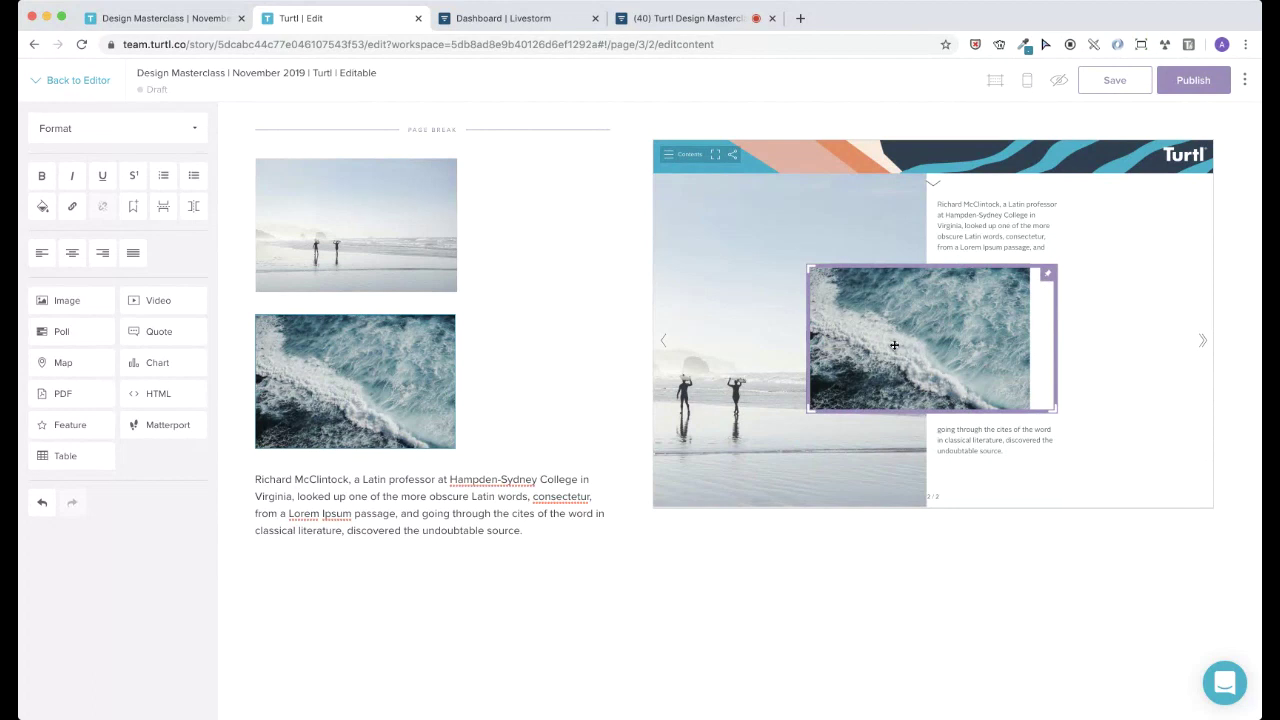
- Shift the ocean picture within its frame so it sits flush with the frame's right edge
left_click_drag(894, 345, 977, 362)
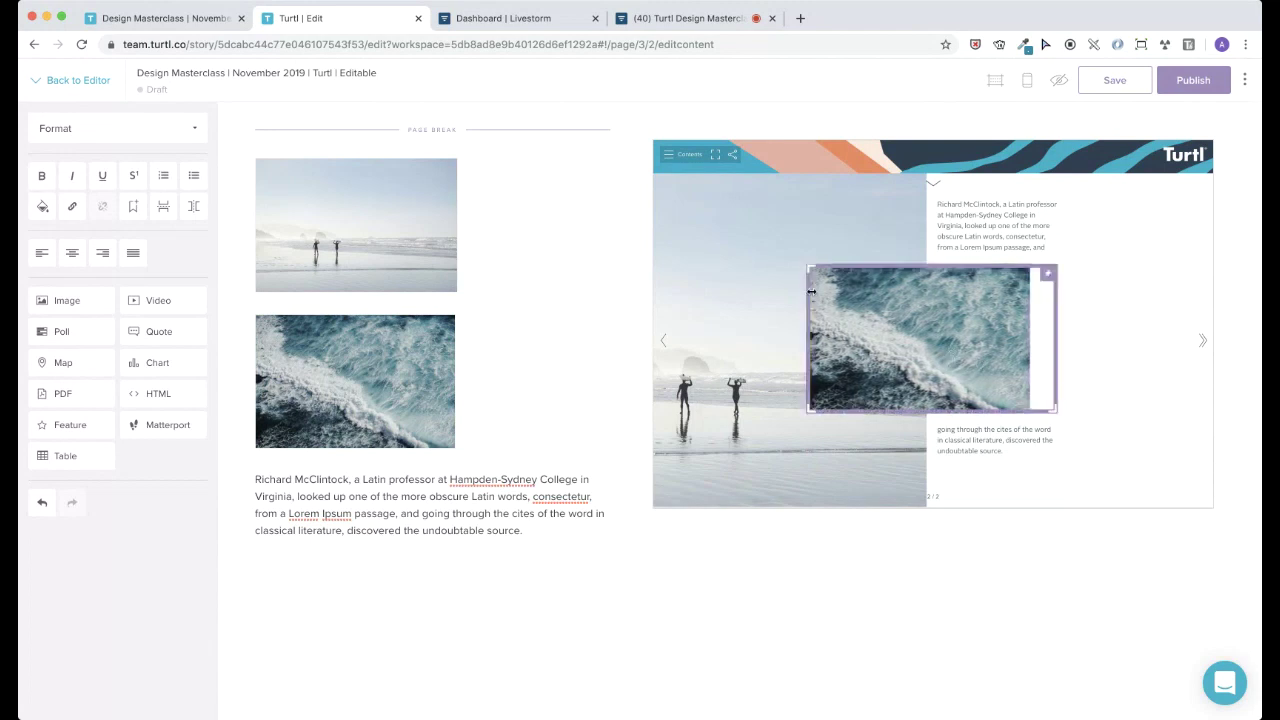
left_click_drag(861, 318, 887, 319)
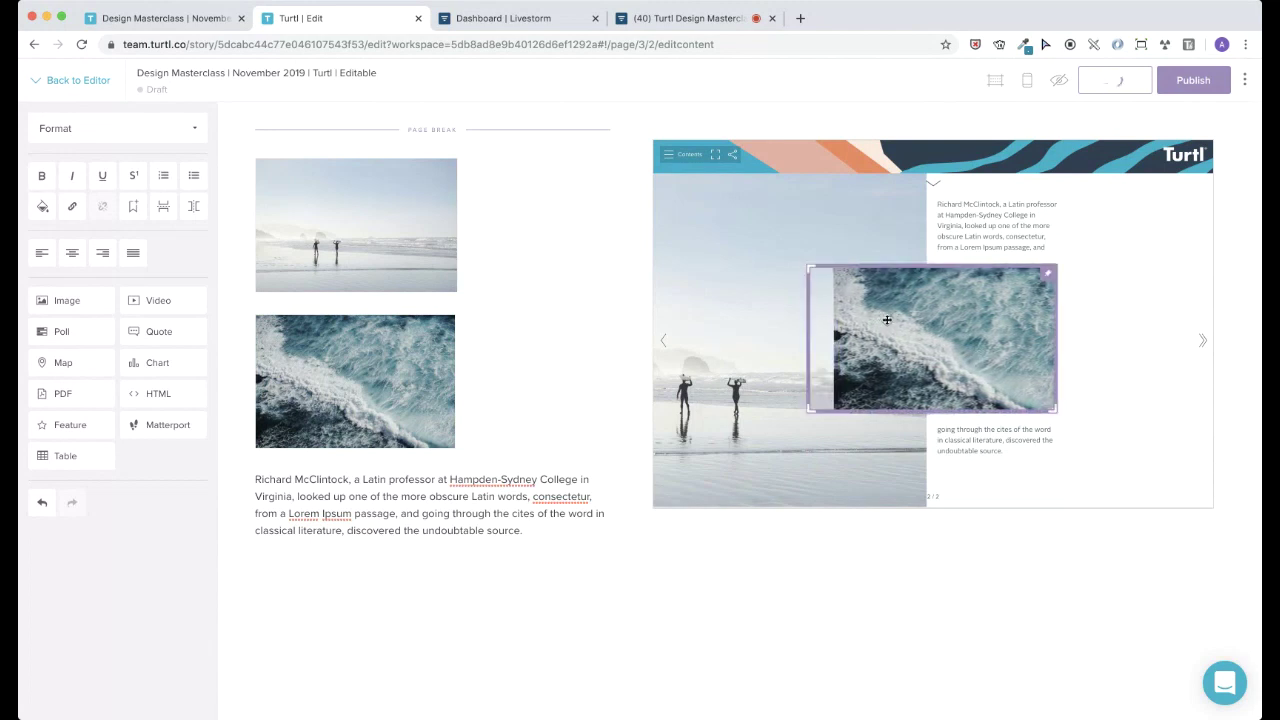
left_click(1108, 367)
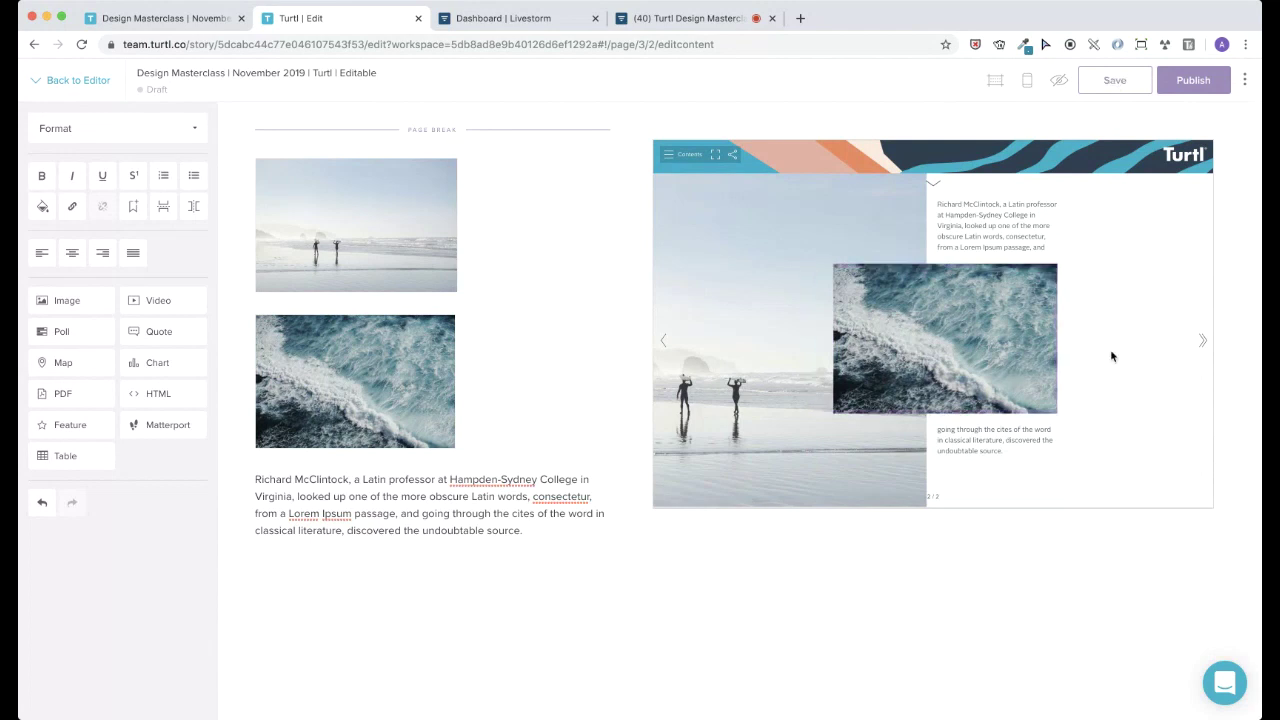
- Insert a column break between the ocean image and the body paragraph so the text starts in the next column
left_click(854, 365)
scroll(248, 476, "down", 1)
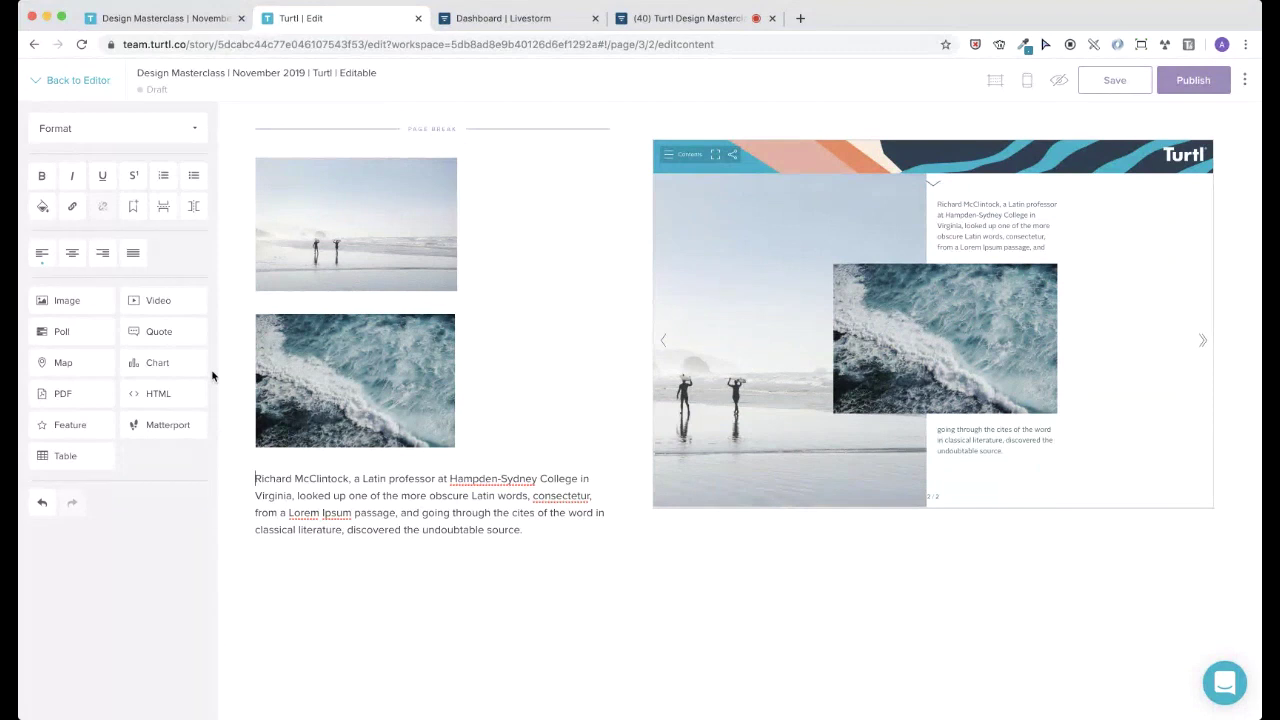
left_click(163, 207)
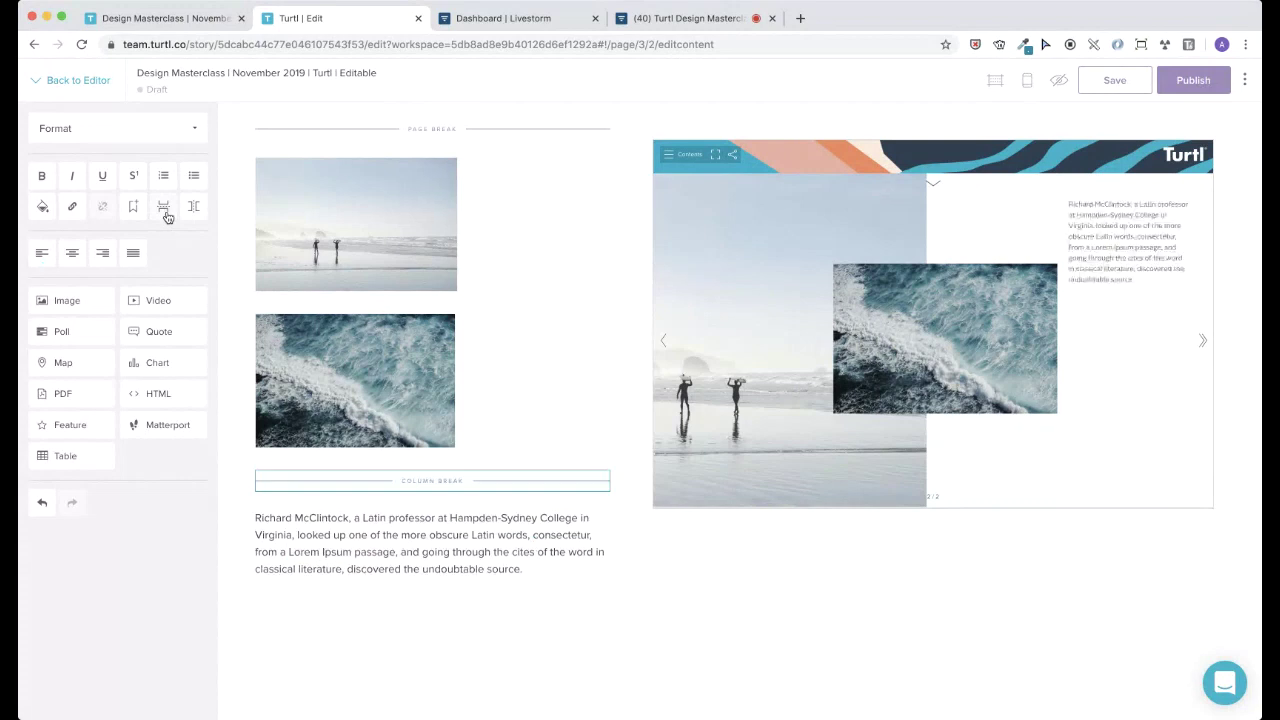
mouse_move(421, 487)
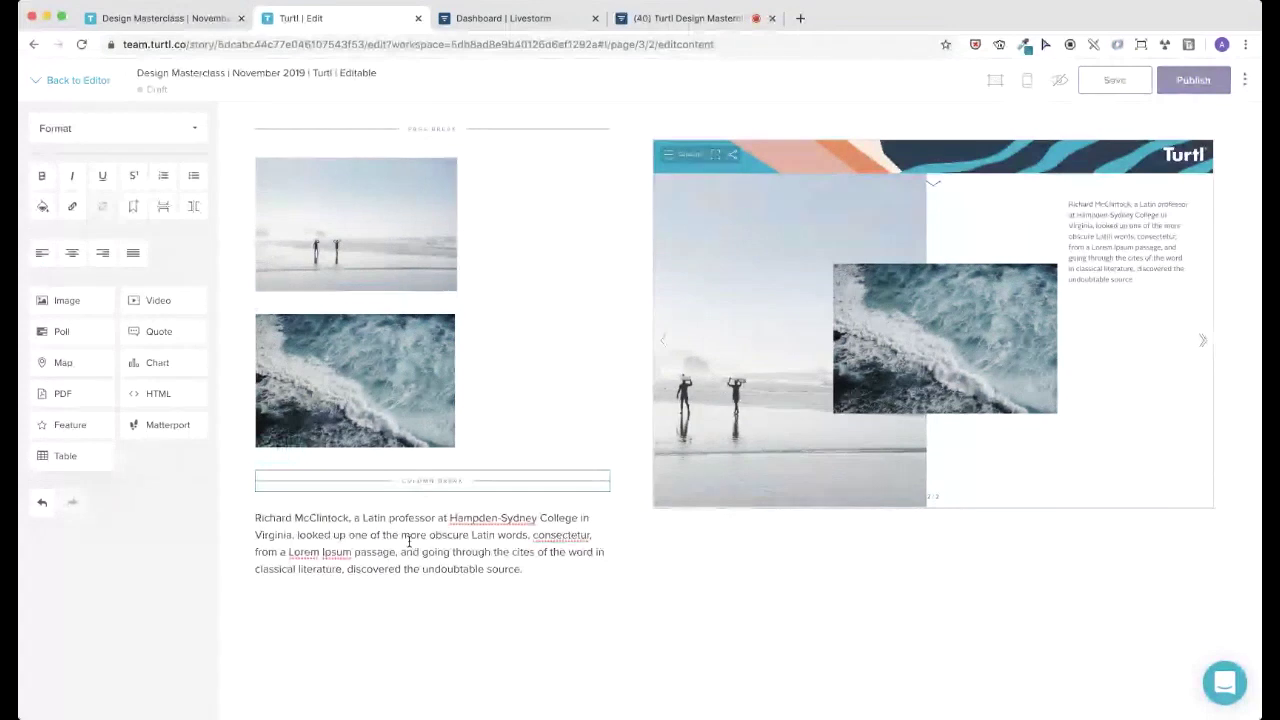
left_click(445, 588)
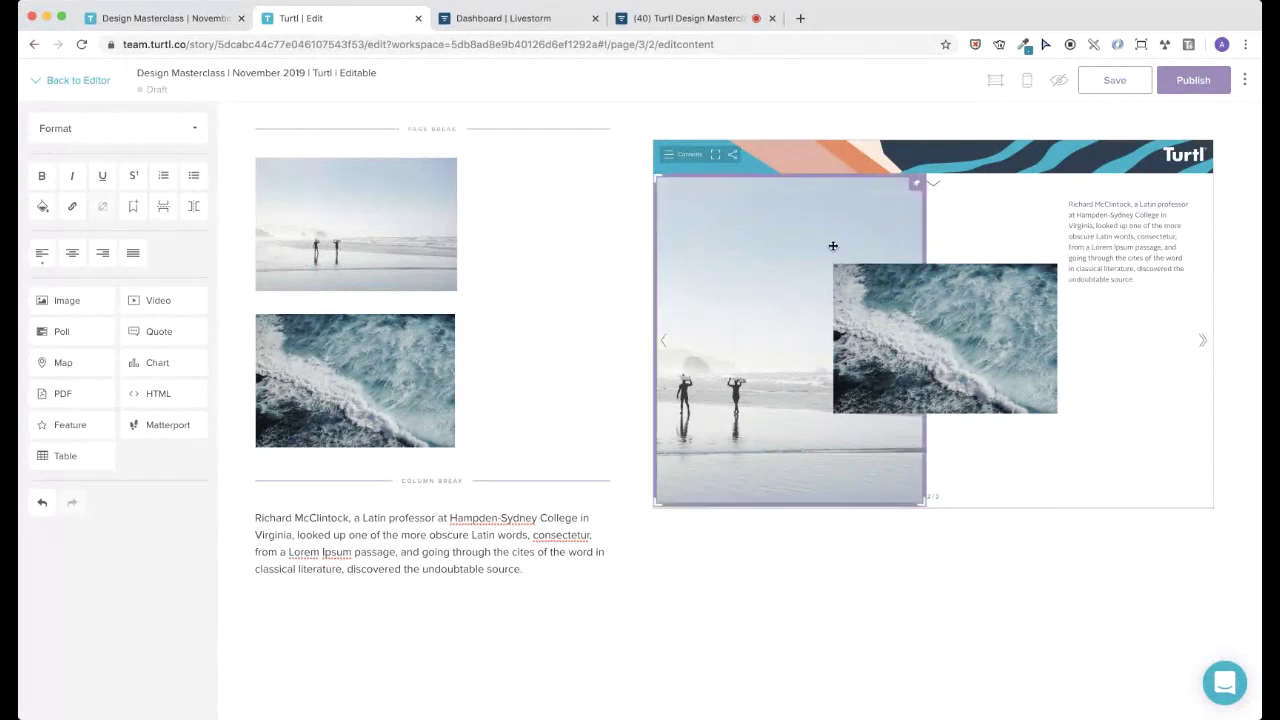
left_click_drag(868, 285, 842, 318)
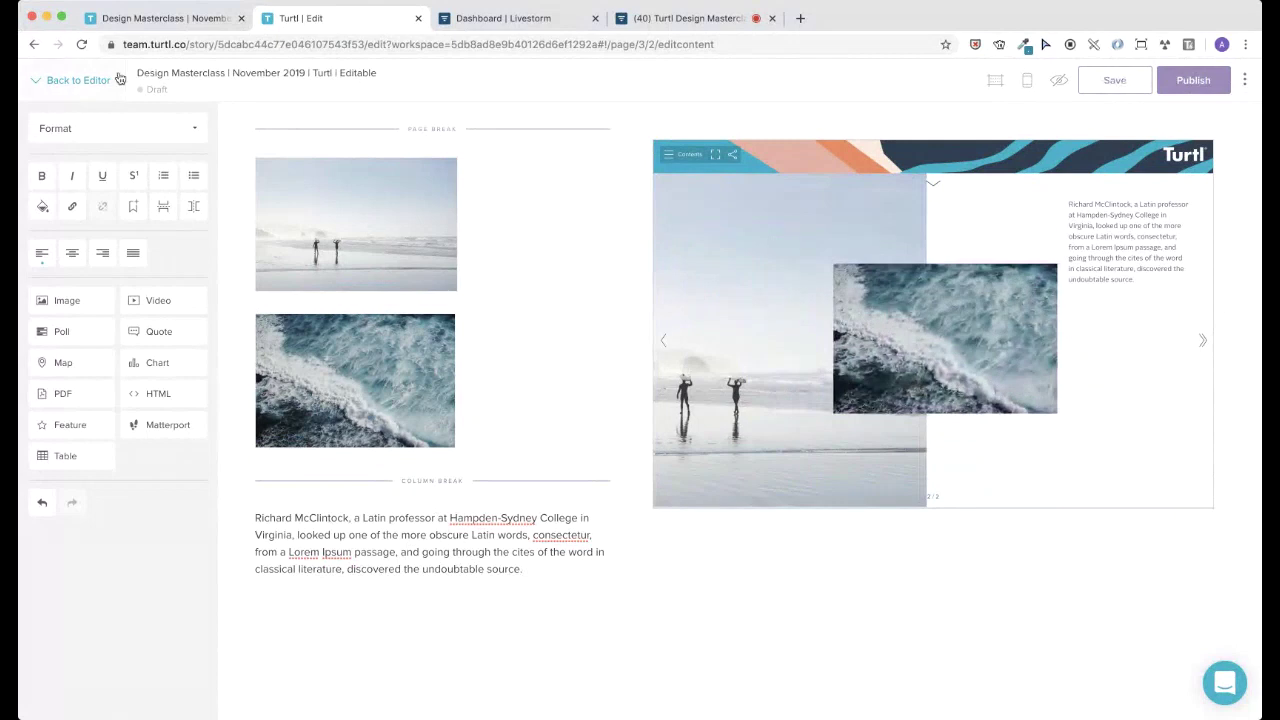
- Switch to the Design Masterclass presentation and examine the enlarged grid example on the Composition chapter's first page
left_click(133, 20)
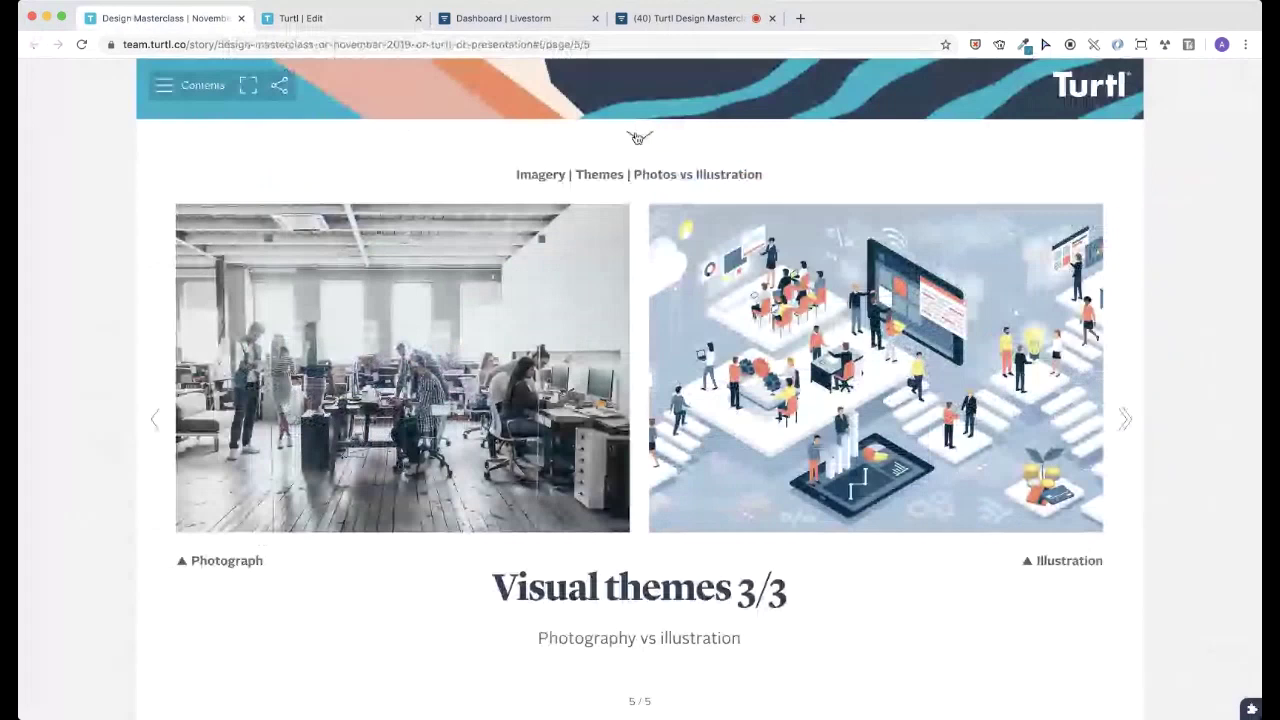
key("Right")
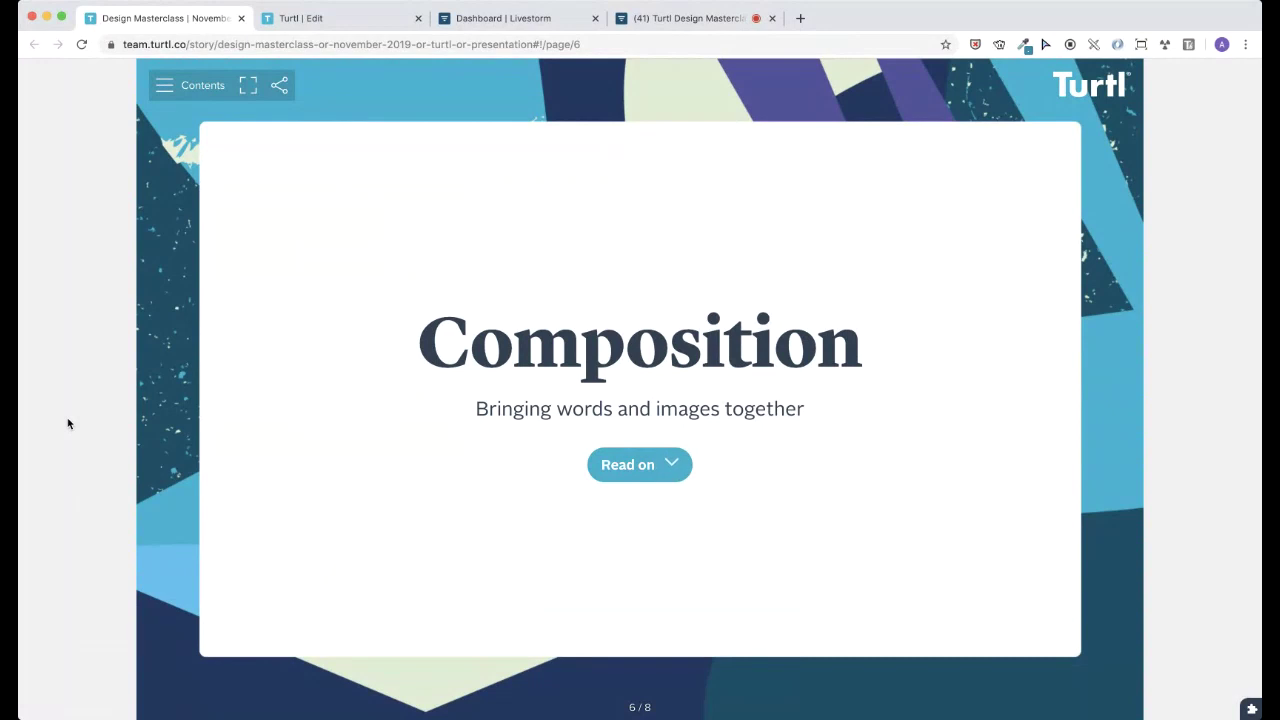
left_click(644, 481)
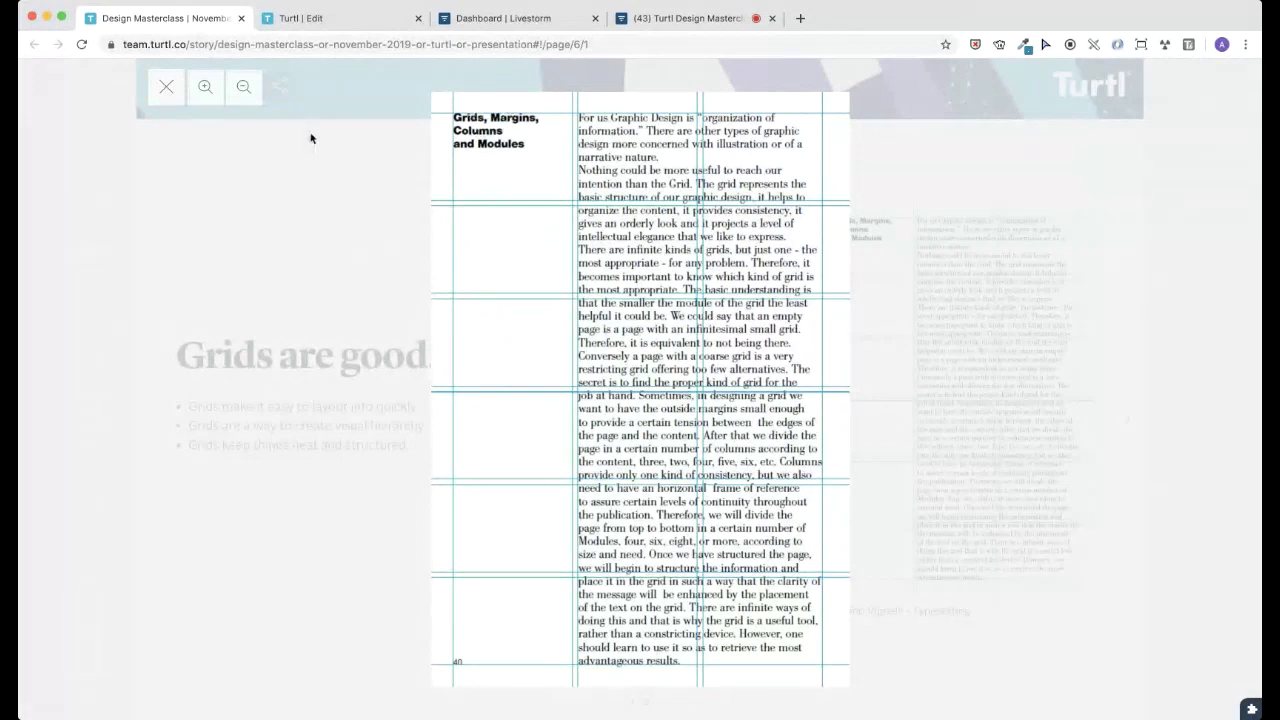
left_click(308, 221)
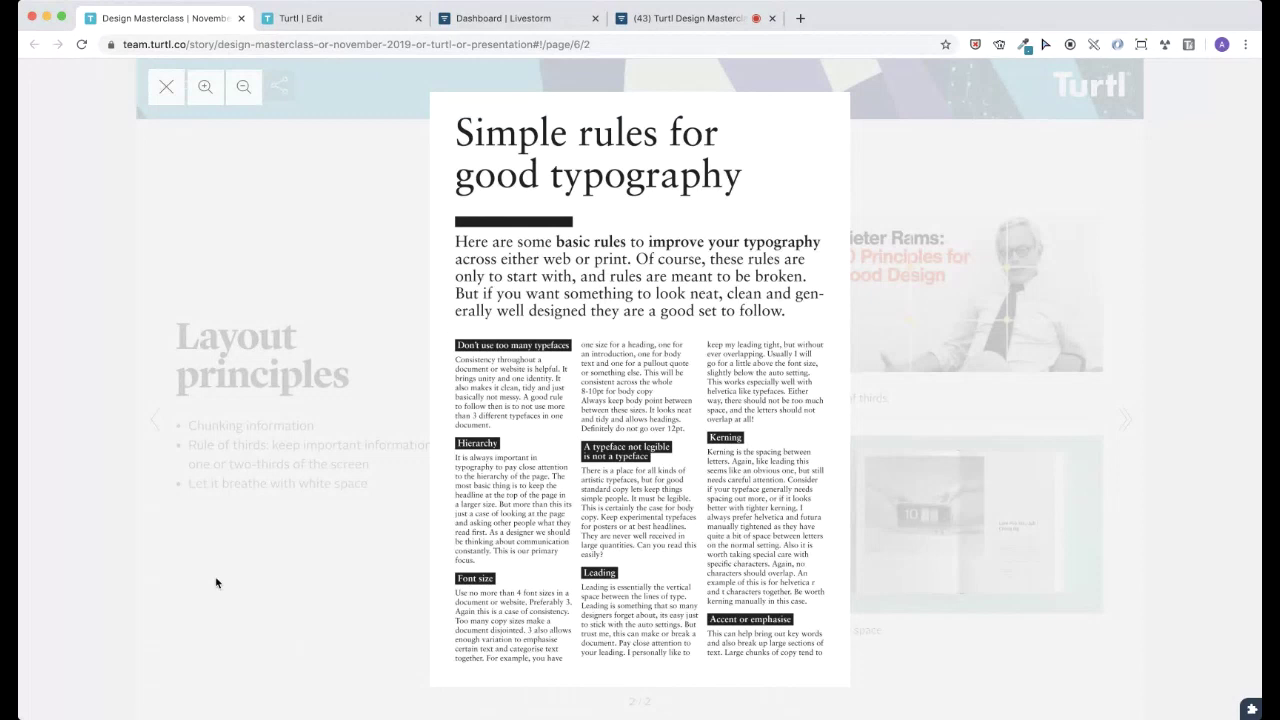
- Examine enlarged views of the rule of thirds and white space examples on the Layout principles page
left_click(1010, 333)
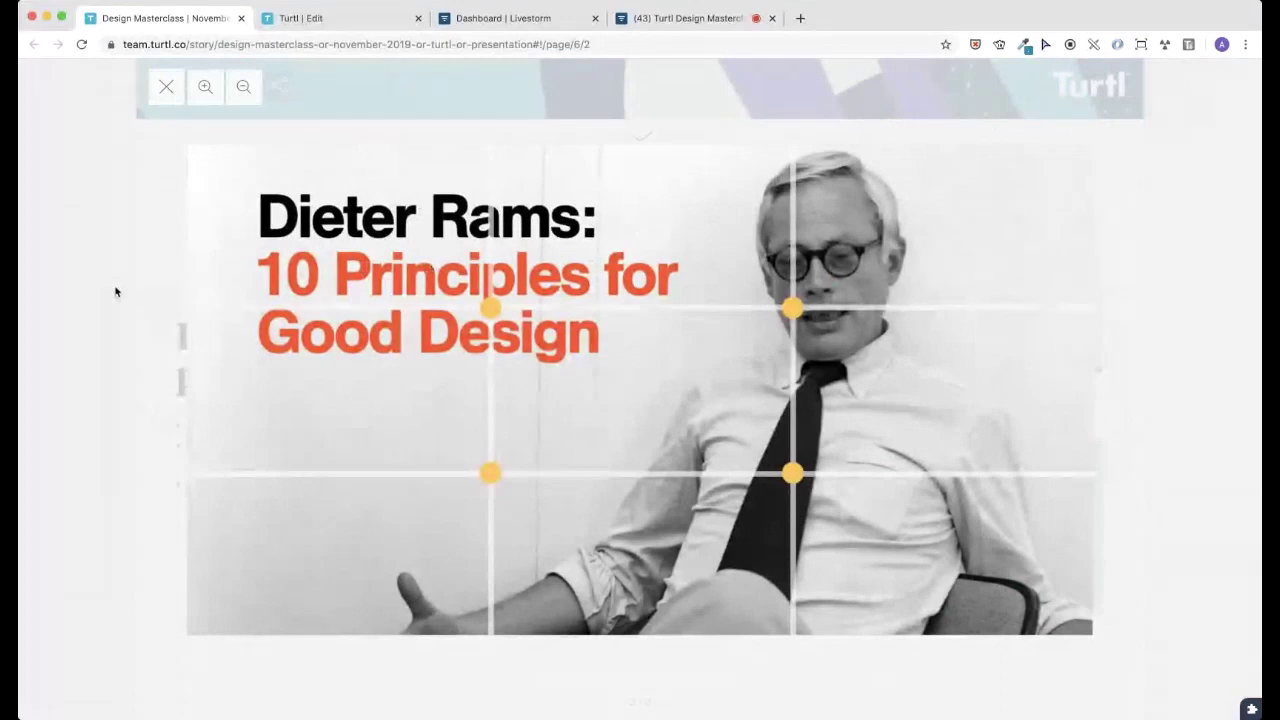
left_click(166, 90)
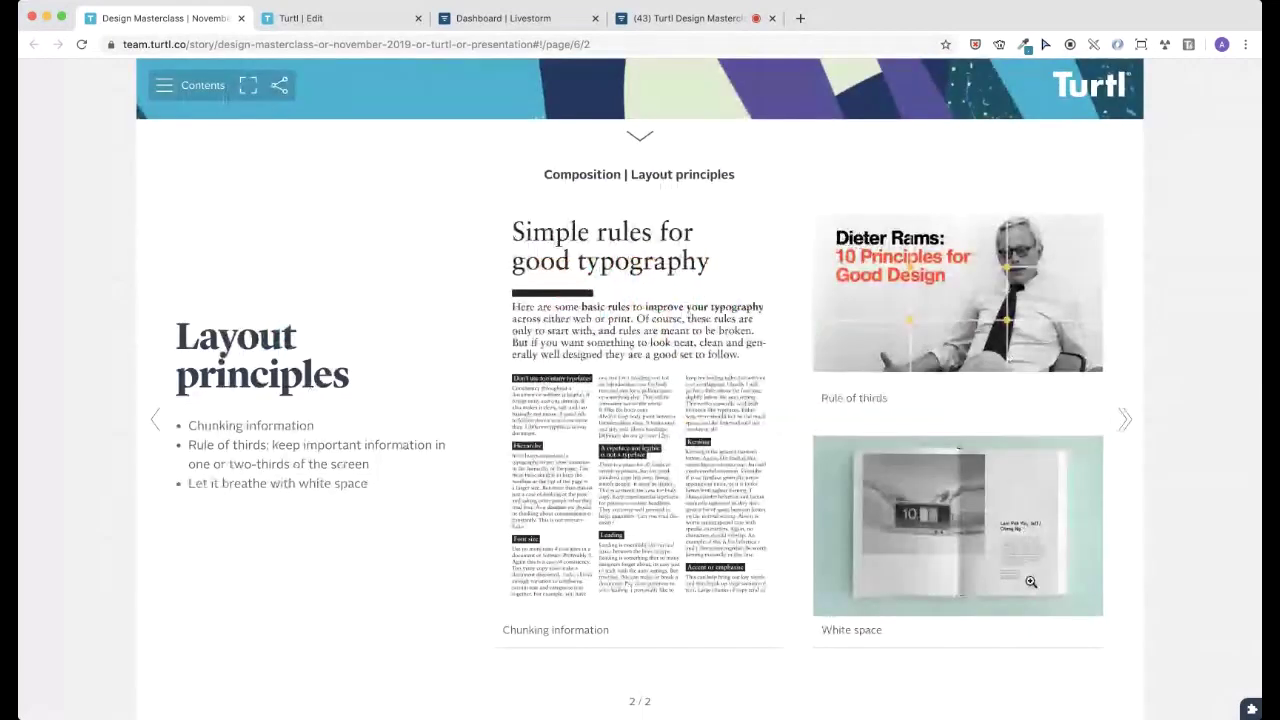
left_click(1030, 581)
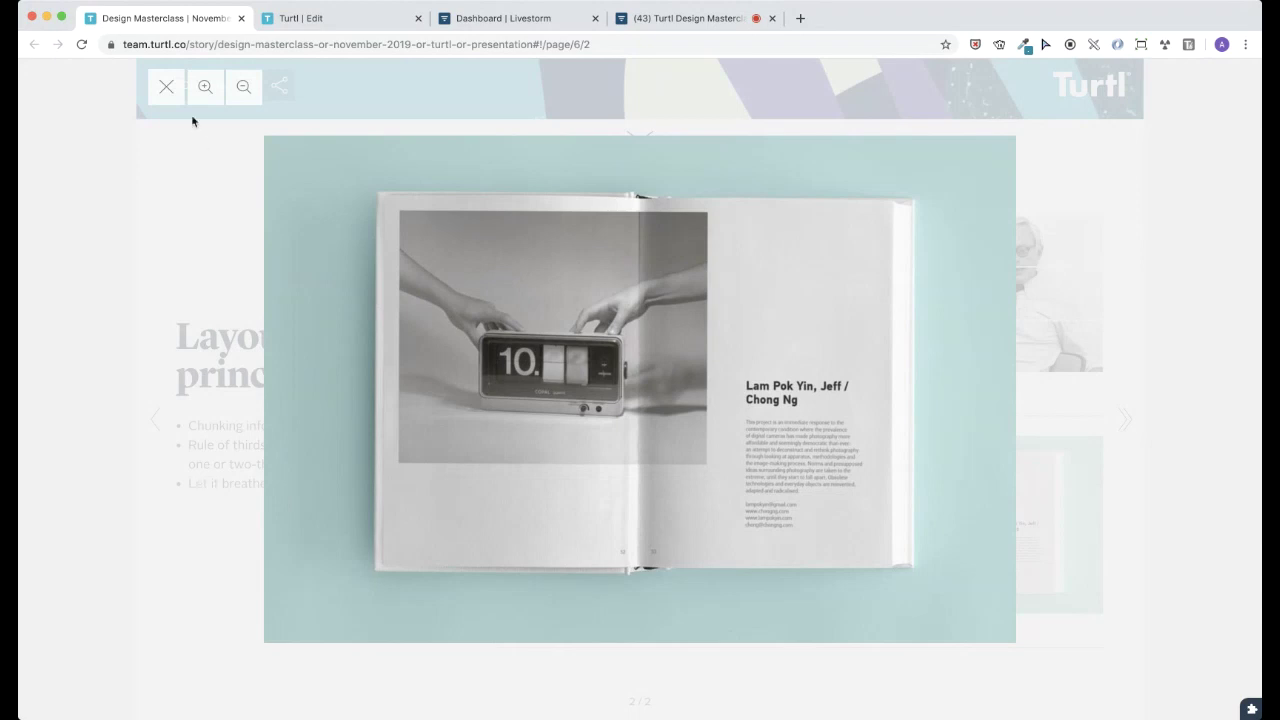
left_click(166, 86)
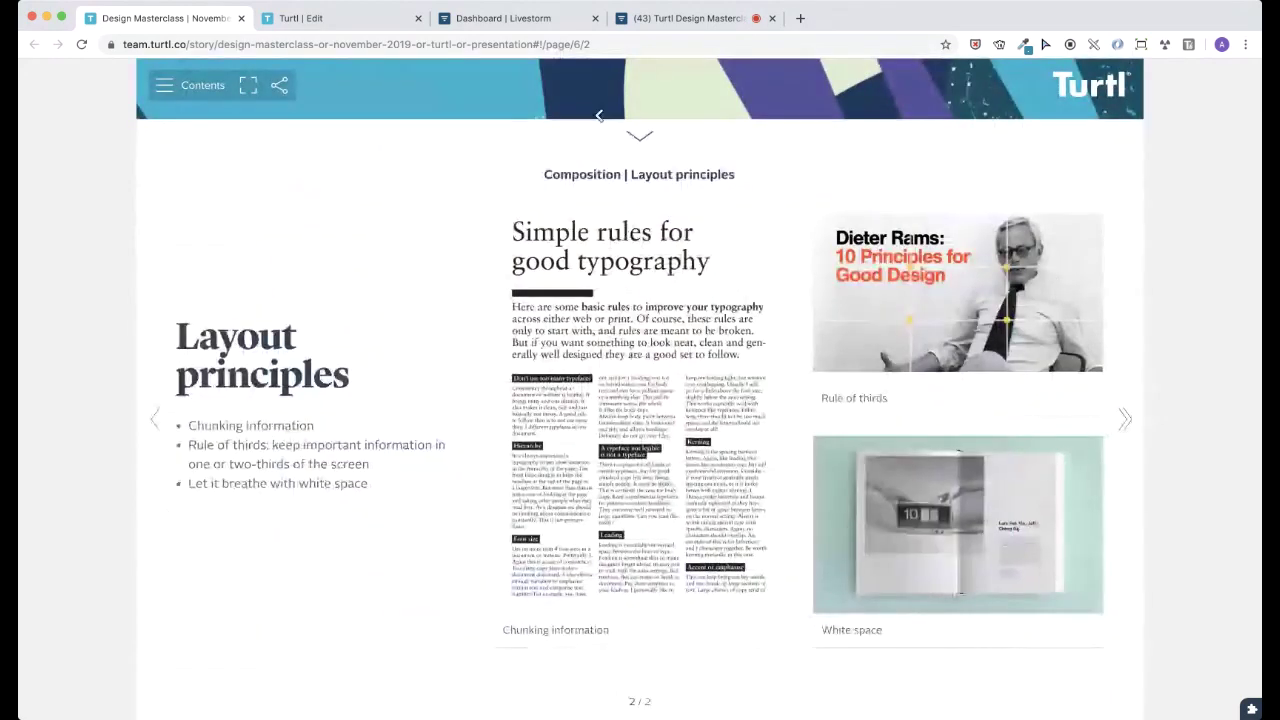
key("Right")
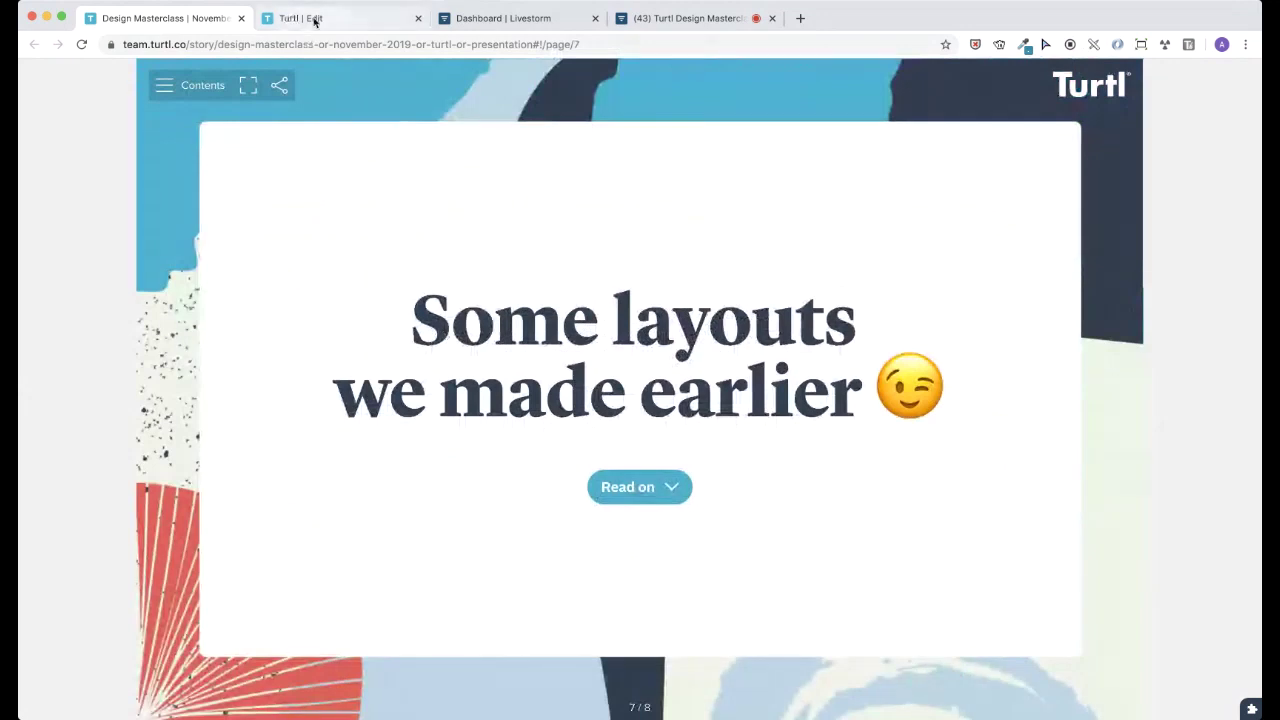
left_click(168, 302)
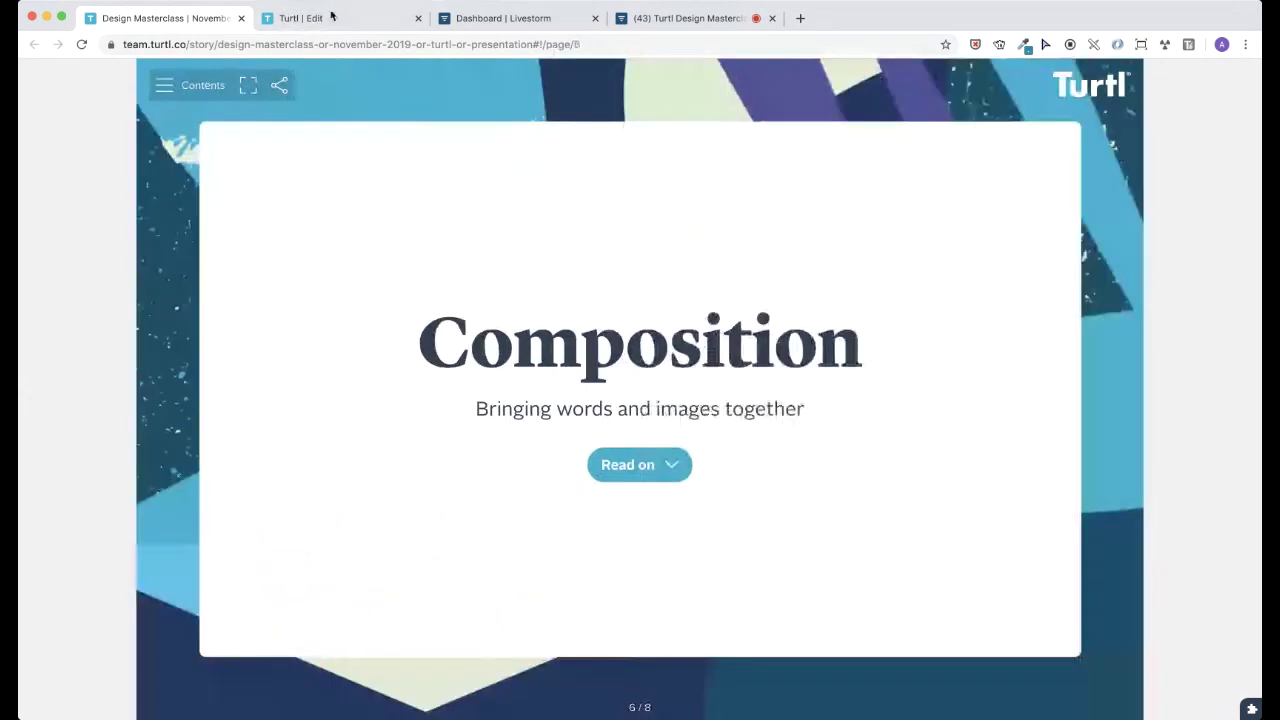
- Return to the Turtl editor, leave the Imagery Demo chapter and open the first immerse page of the Composition demo
left_click(333, 16)
left_click(72, 82)
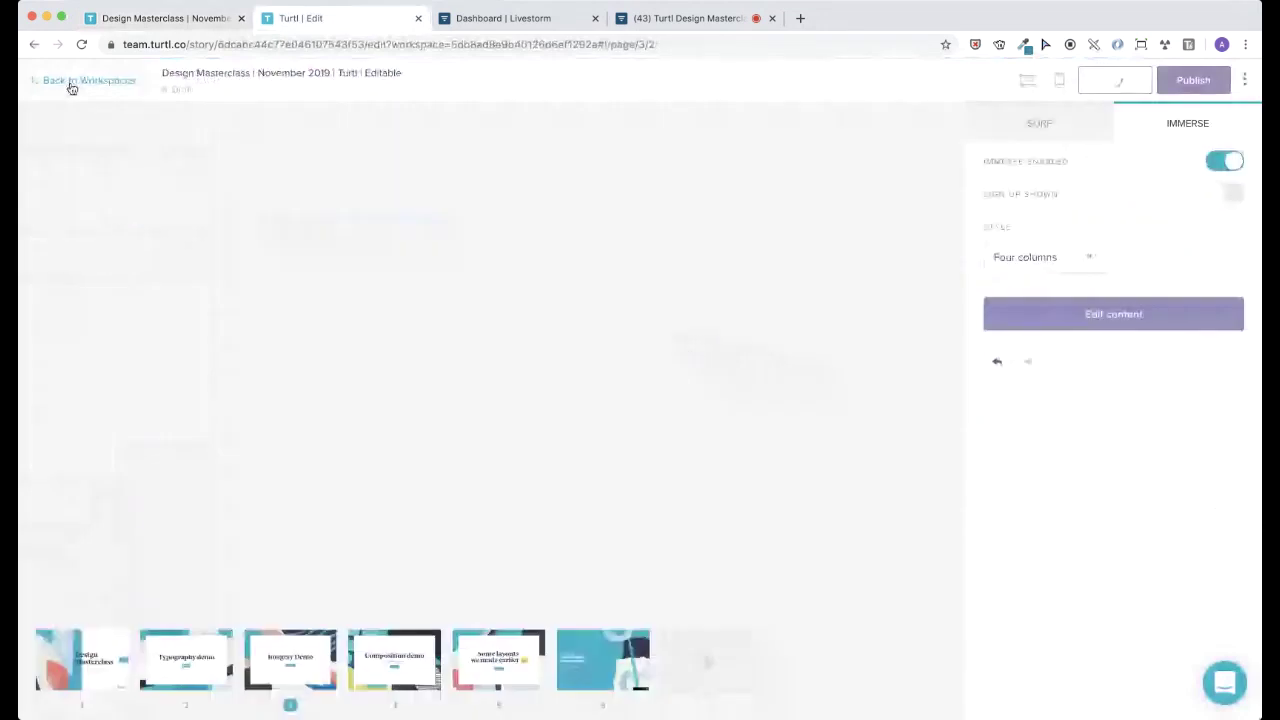
left_click(92, 80)
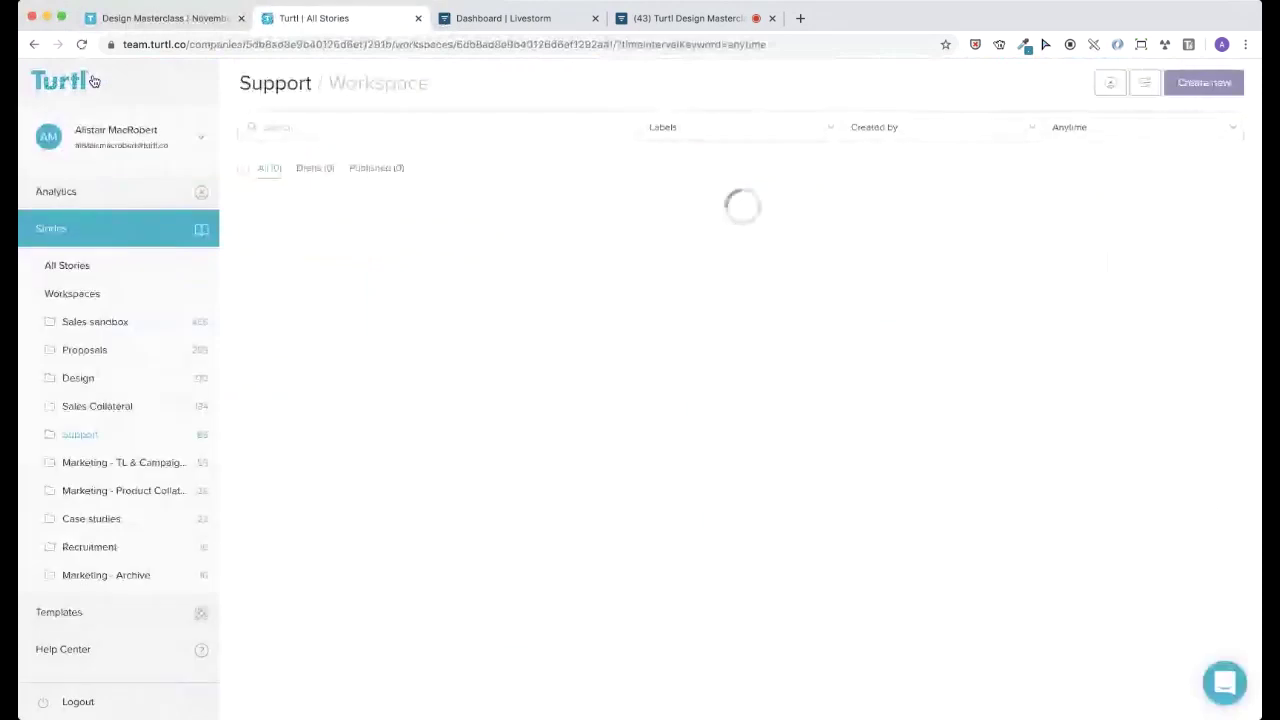
left_click(502, 200)
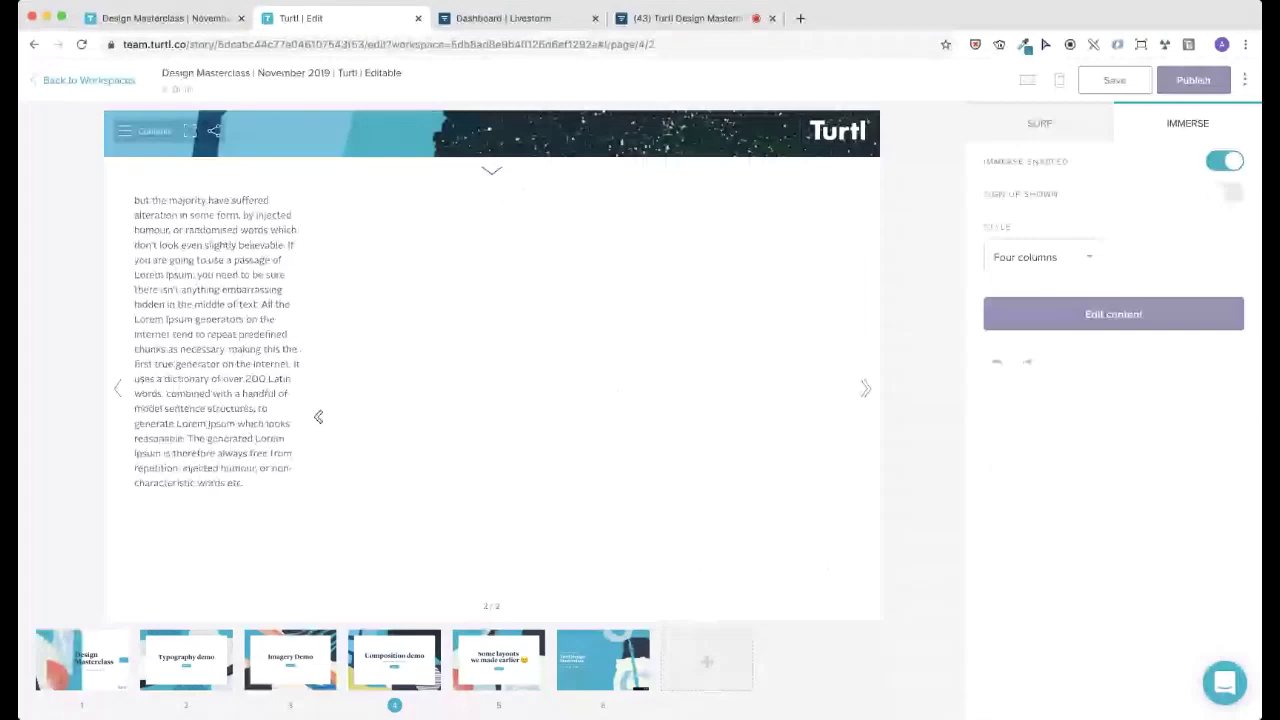
left_click(318, 416)
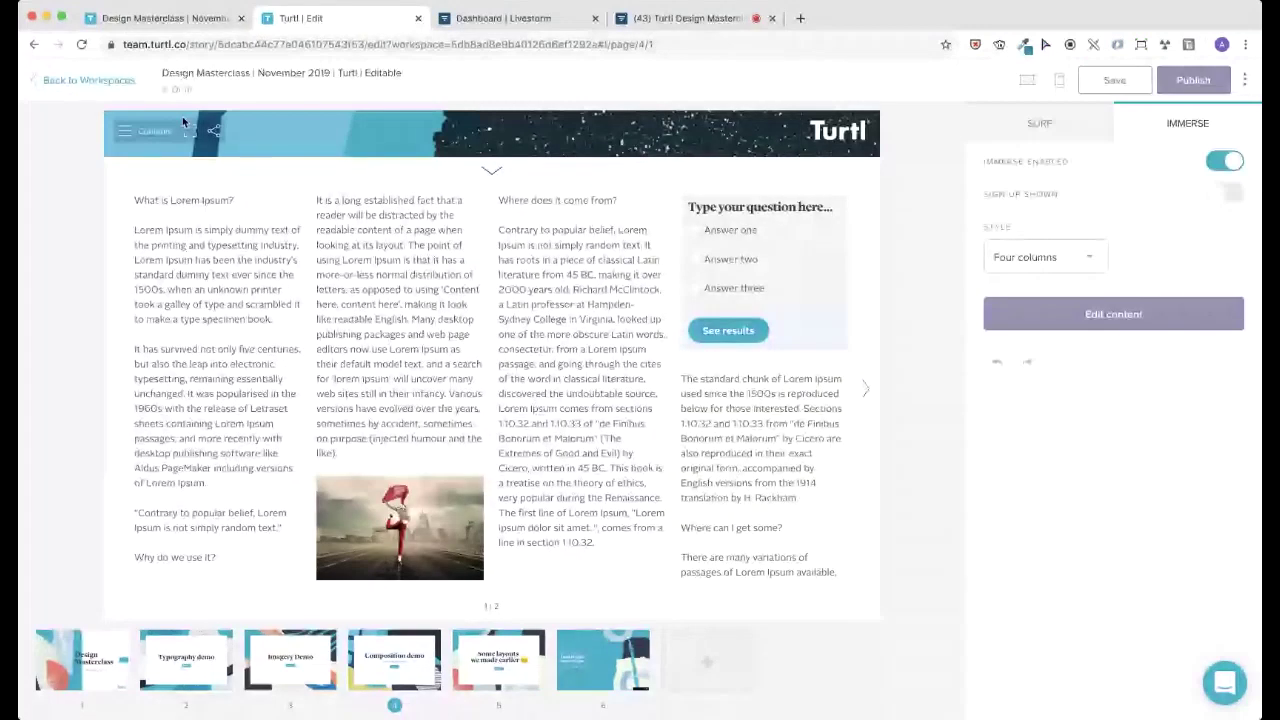
- Try the Three columns style on the Composition demo's immerse content and switch back to Four columns
left_click(1027, 316)
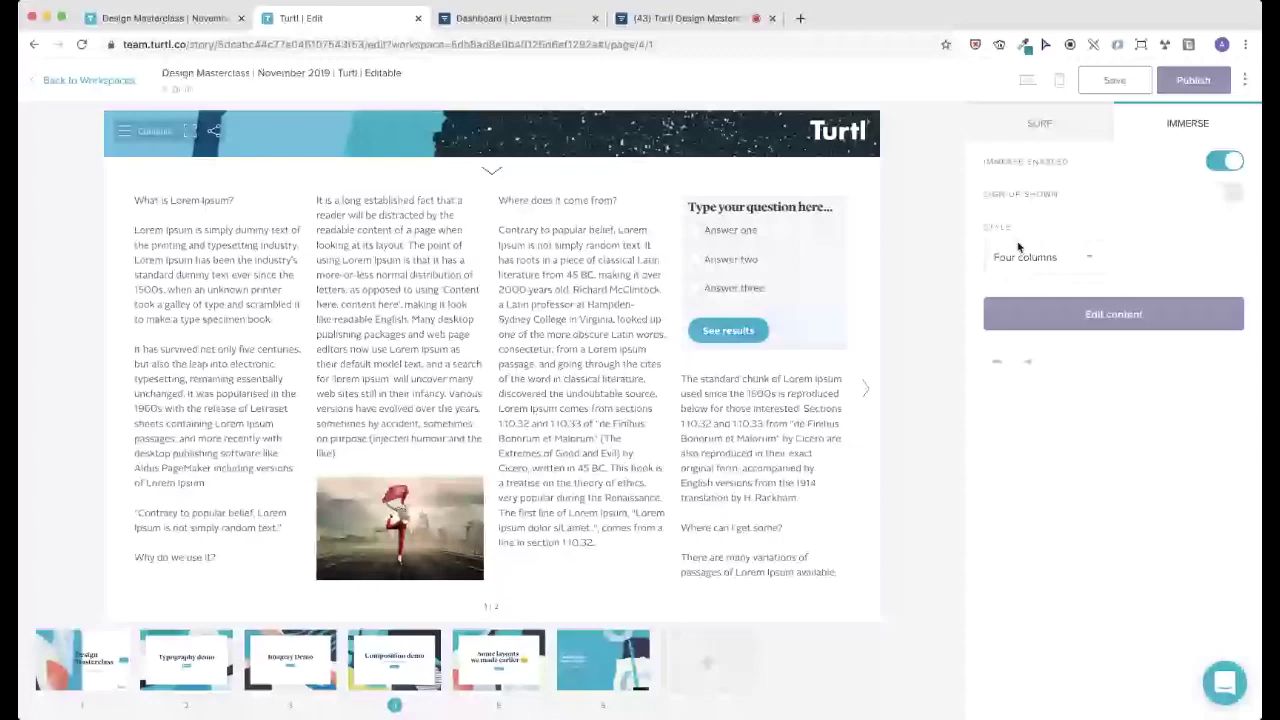
left_click(1046, 258)
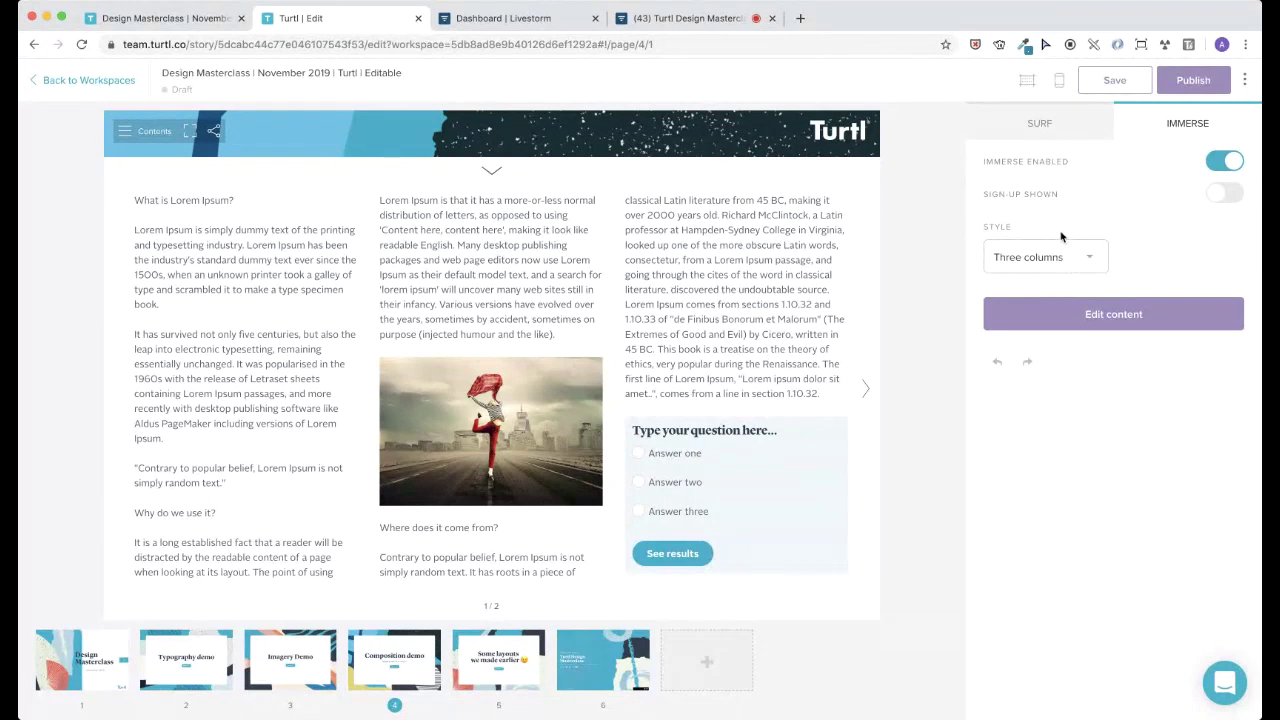
left_click(1026, 85)
left_click(1036, 275)
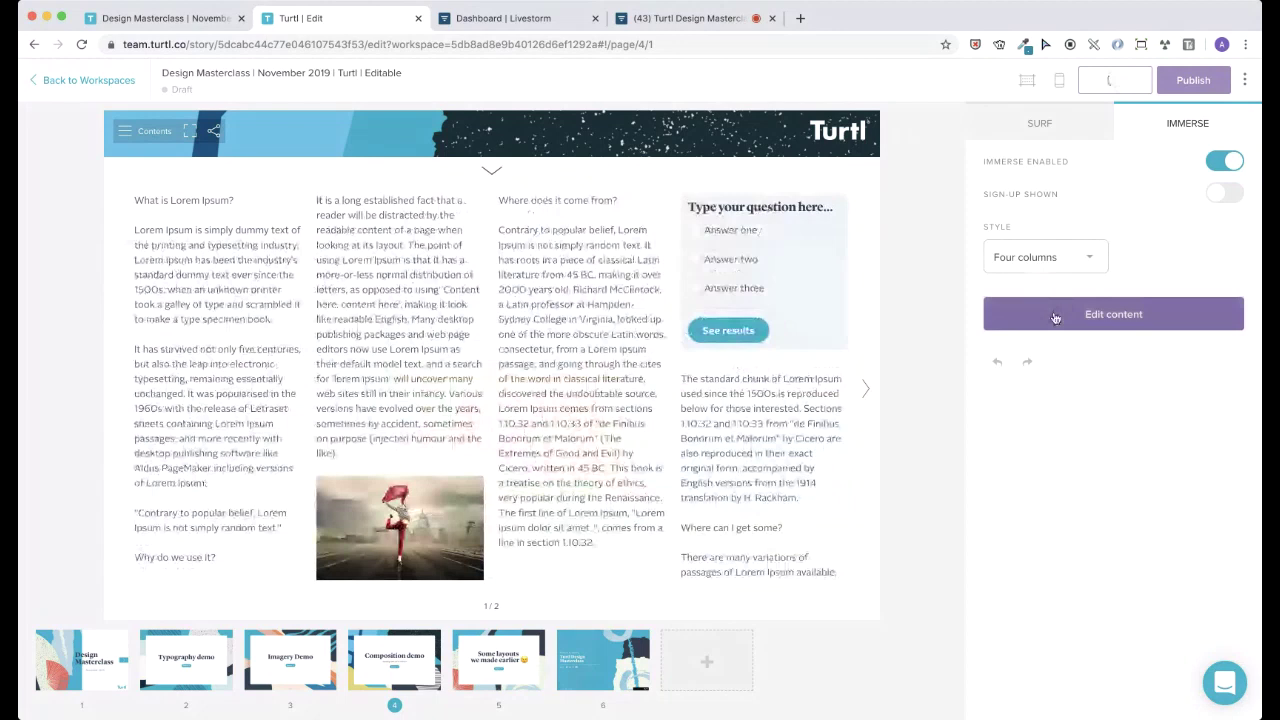
left_click(1055, 318)
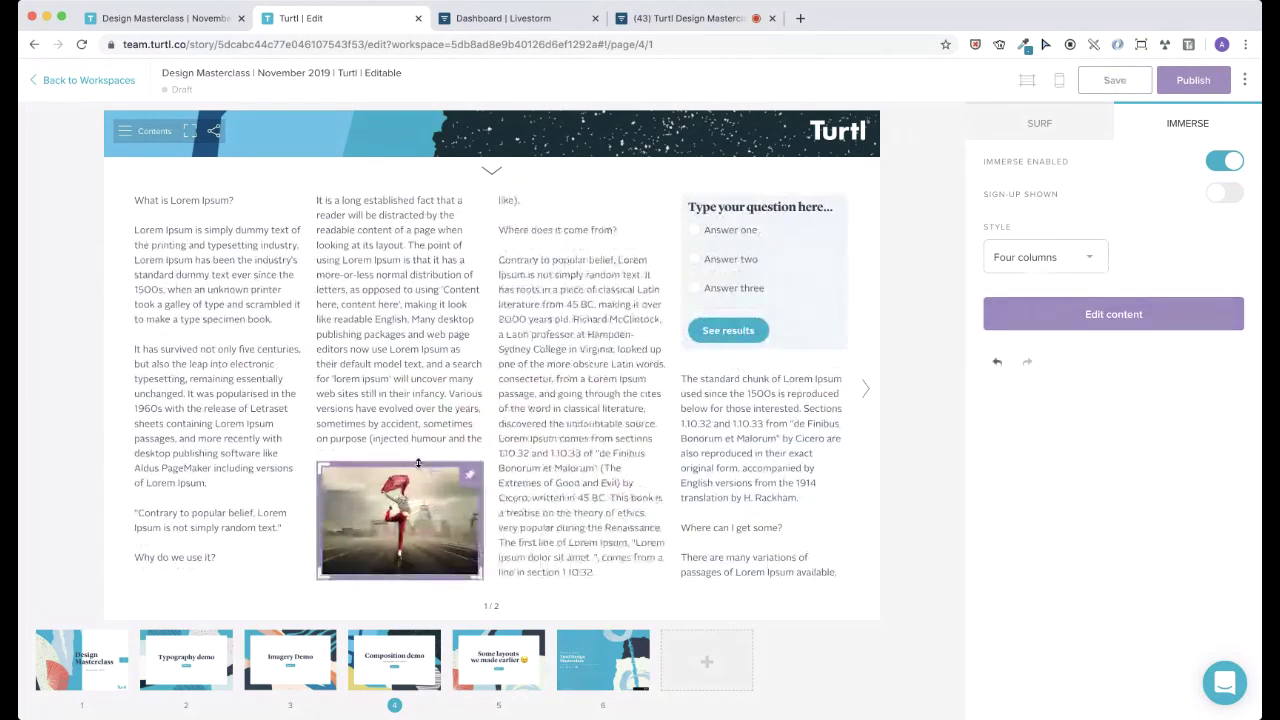
- Enlarge the picture of the woman in red trousers to fill the right half of the page down to the bottom edge
left_click_drag(418, 462, 418, 197)
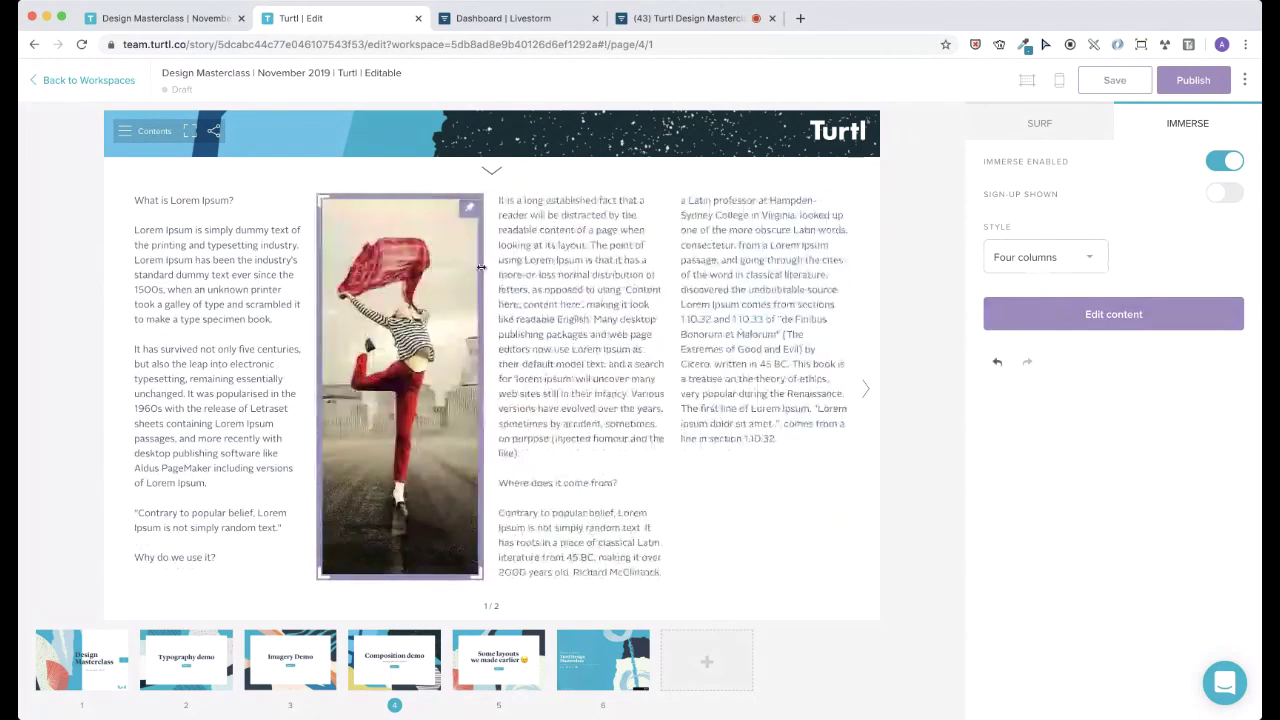
left_click_drag(481, 267, 870, 268)
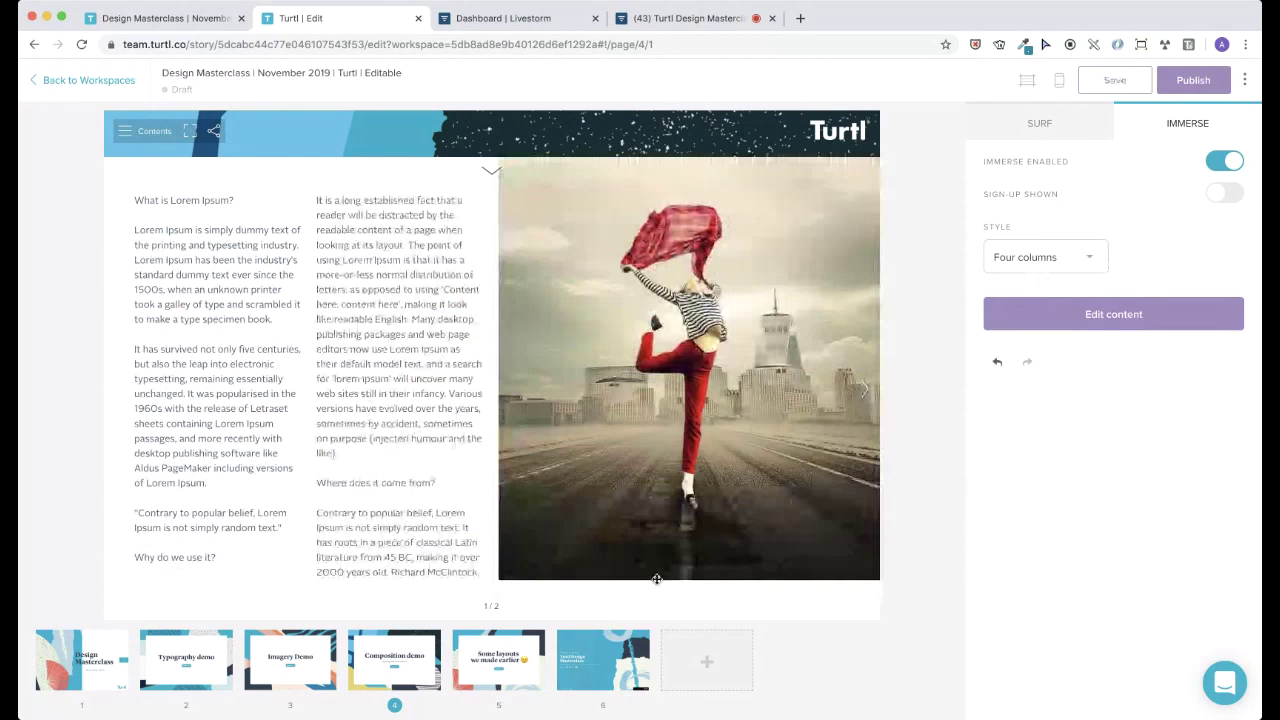
left_click_drag(656, 579, 657, 616)
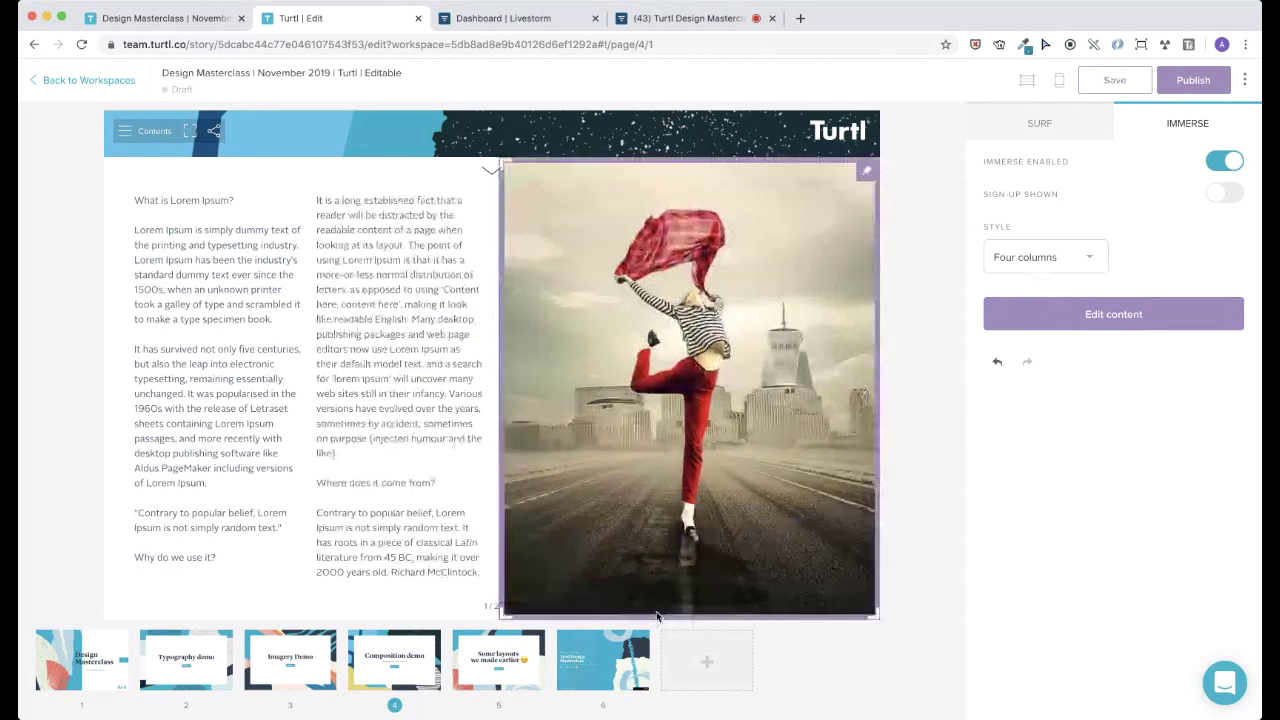
left_click(861, 383)
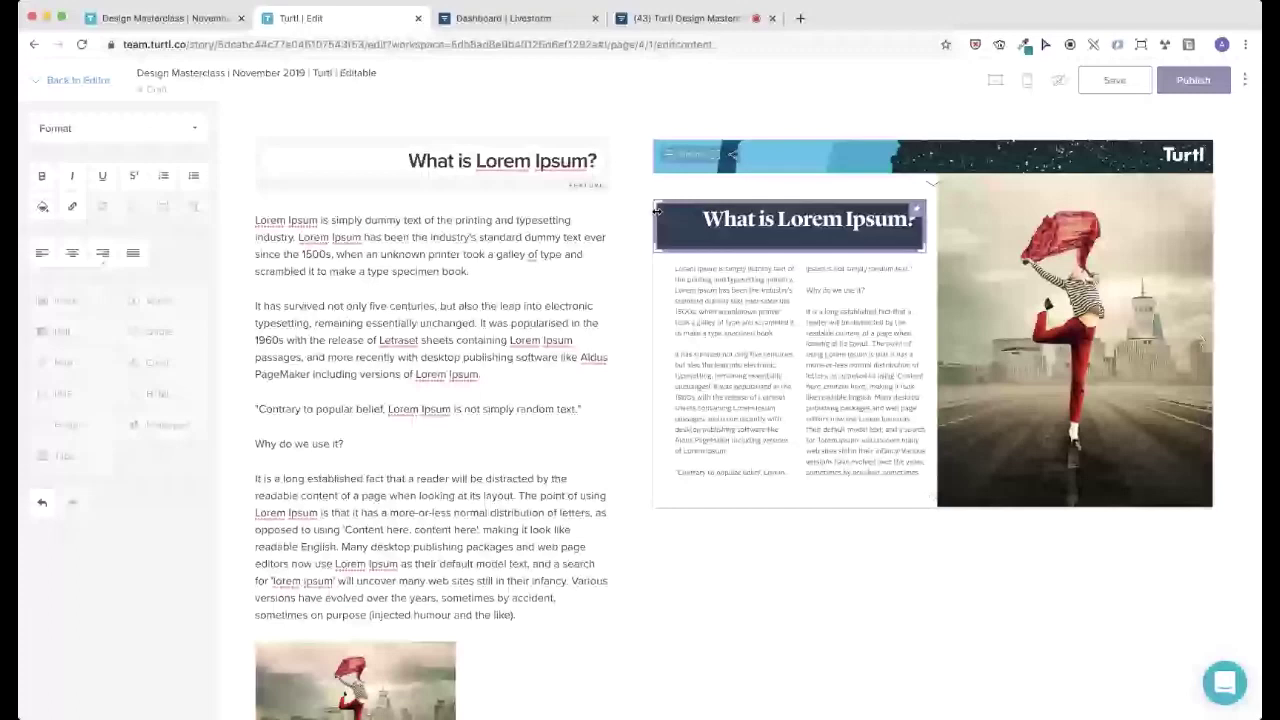
- Turn the opening paragraph under "What is Lorem Ipsum?" into a feature and format its text as Large text
left_click(530, 283)
left_click_drag(530, 283, 258, 237)
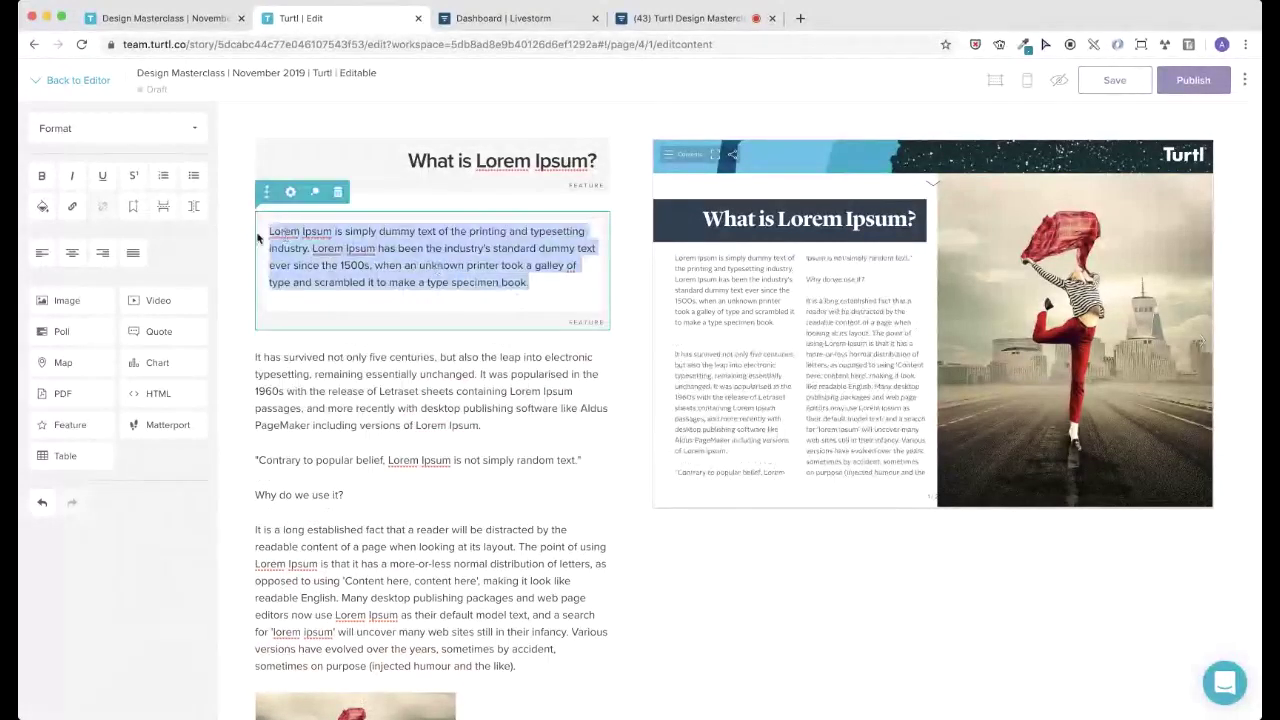
left_click(190, 130)
left_click(109, 268)
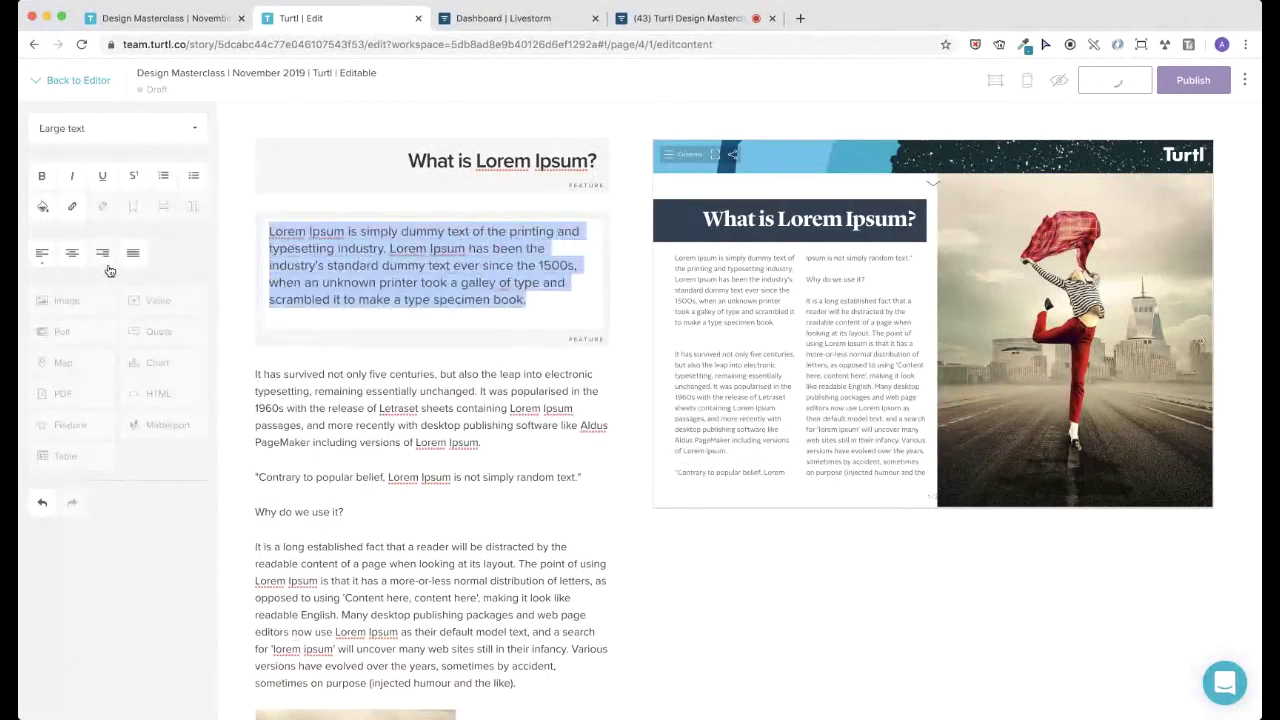
- Widen the introductory feature to span both text columns and trim its height to fit the text closely
left_click(252, 280)
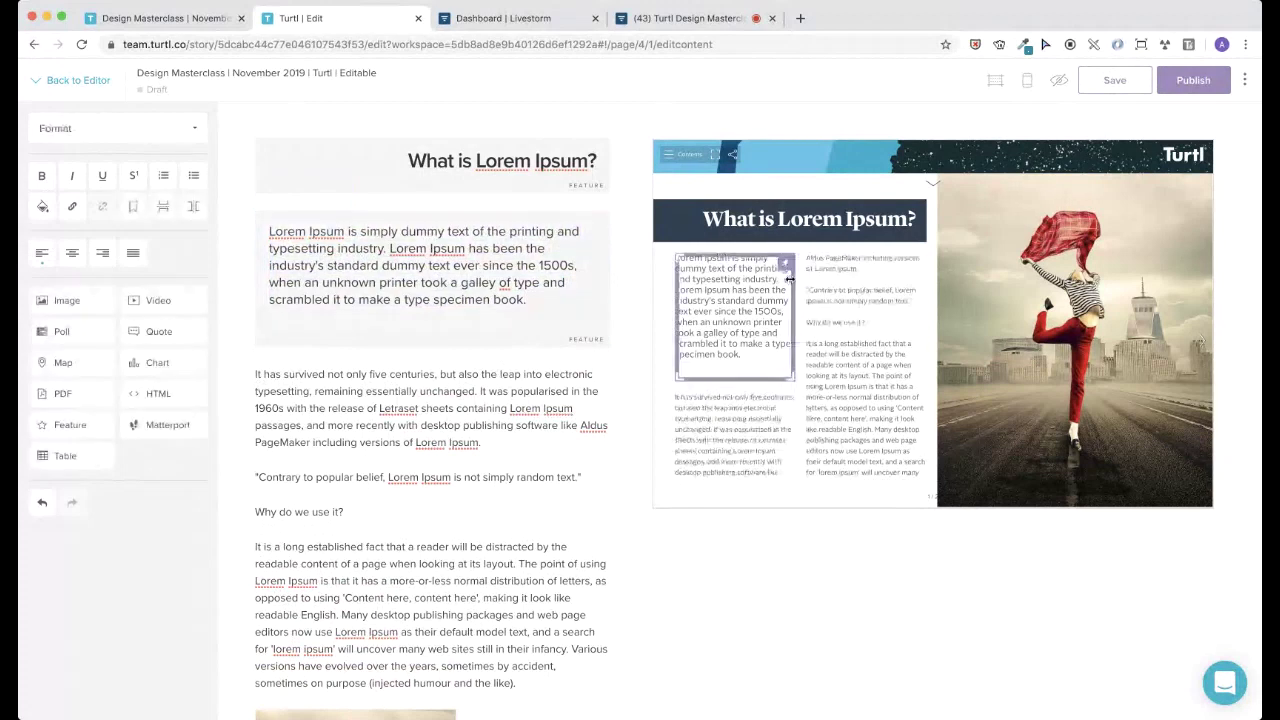
left_click_drag(790, 280, 903, 289)
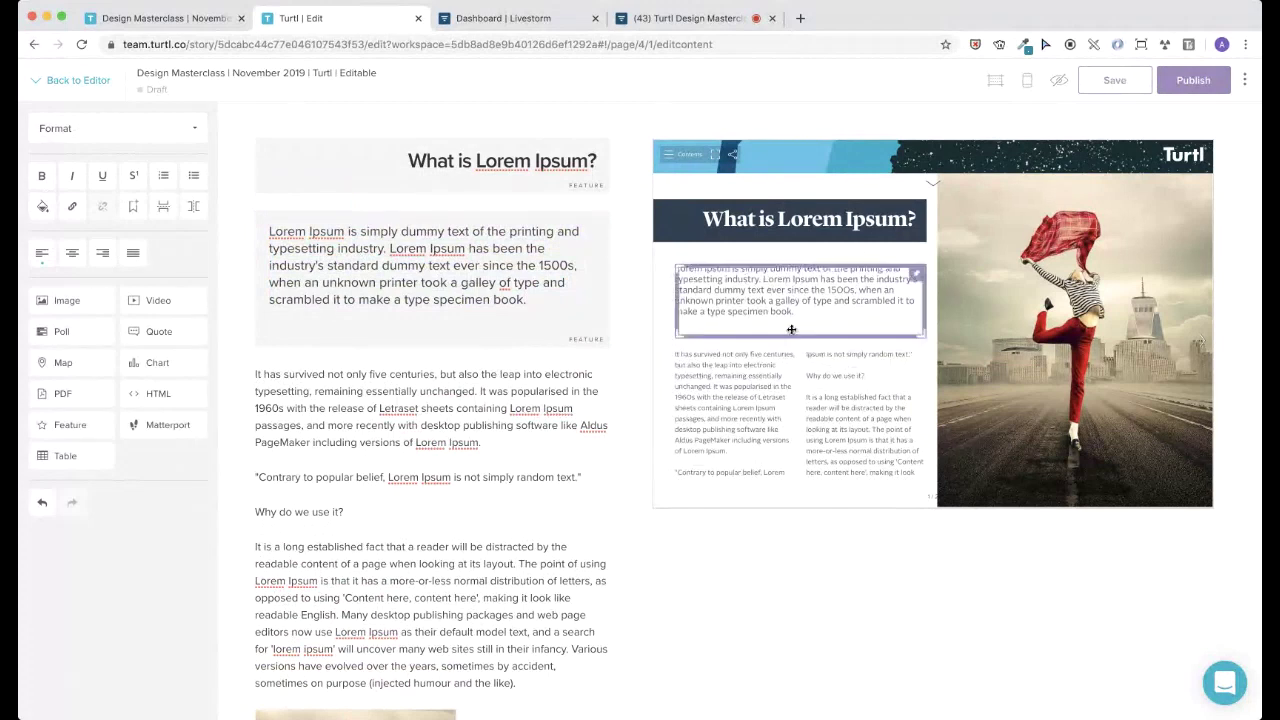
left_click_drag(790, 335, 790, 332)
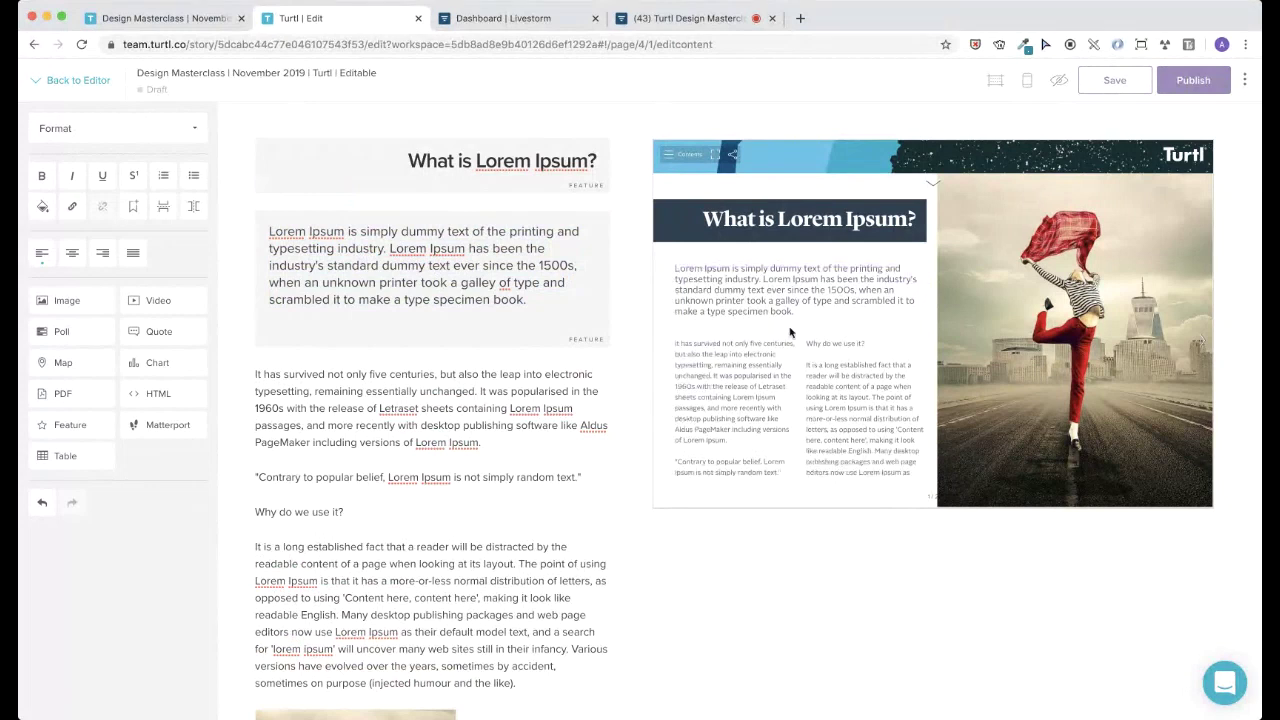
- Format the line "Why do we use it?" as a Mid heading
left_click_drag(378, 510, 256, 512)
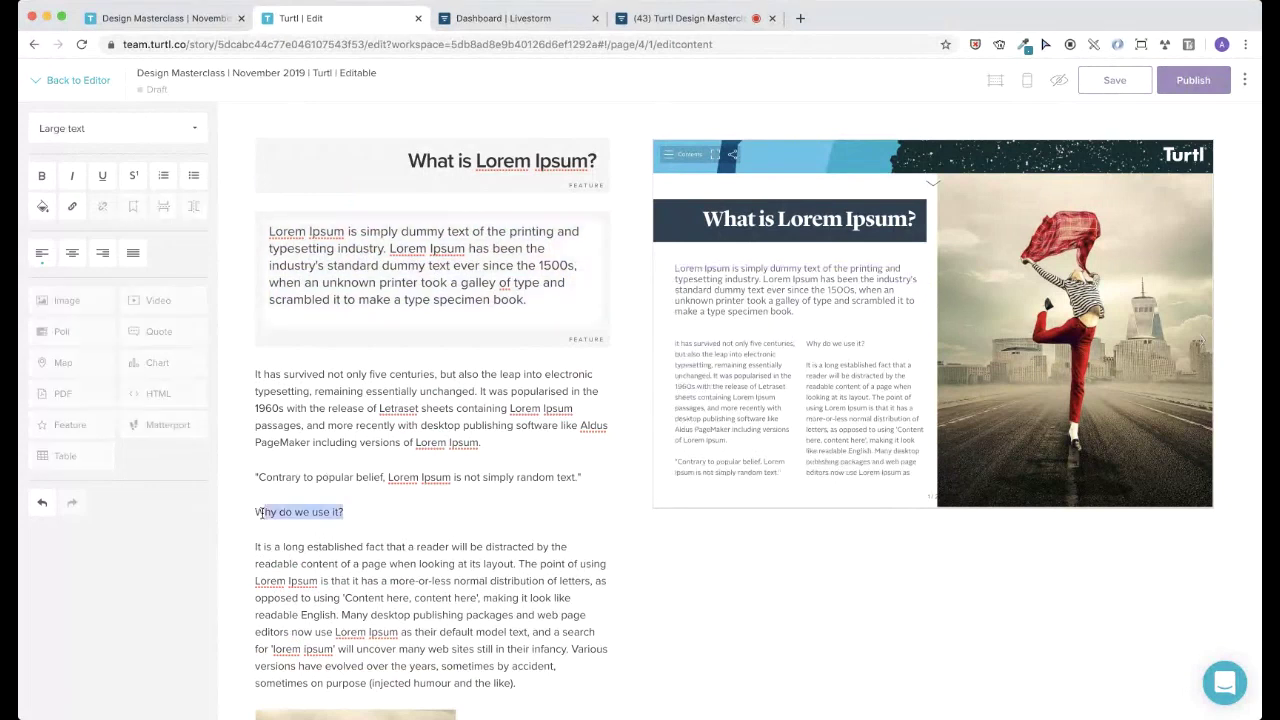
left_click(107, 132)
left_click(71, 185)
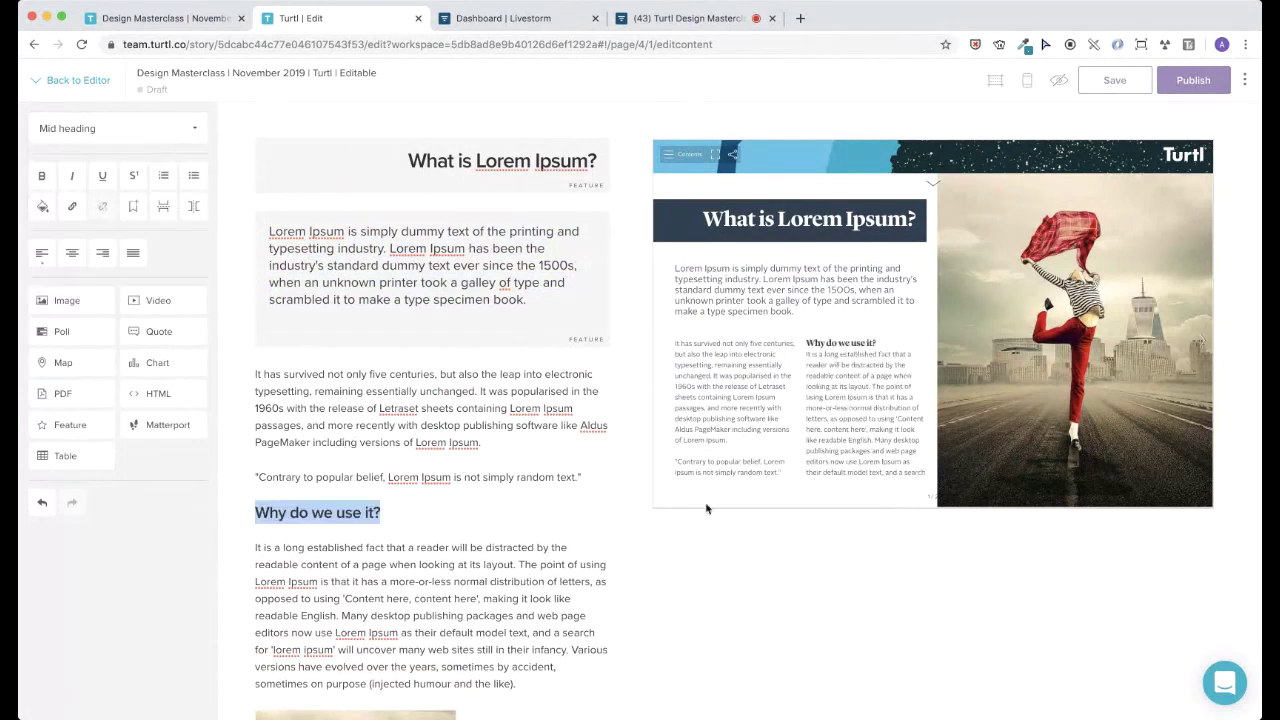
left_click(435, 545)
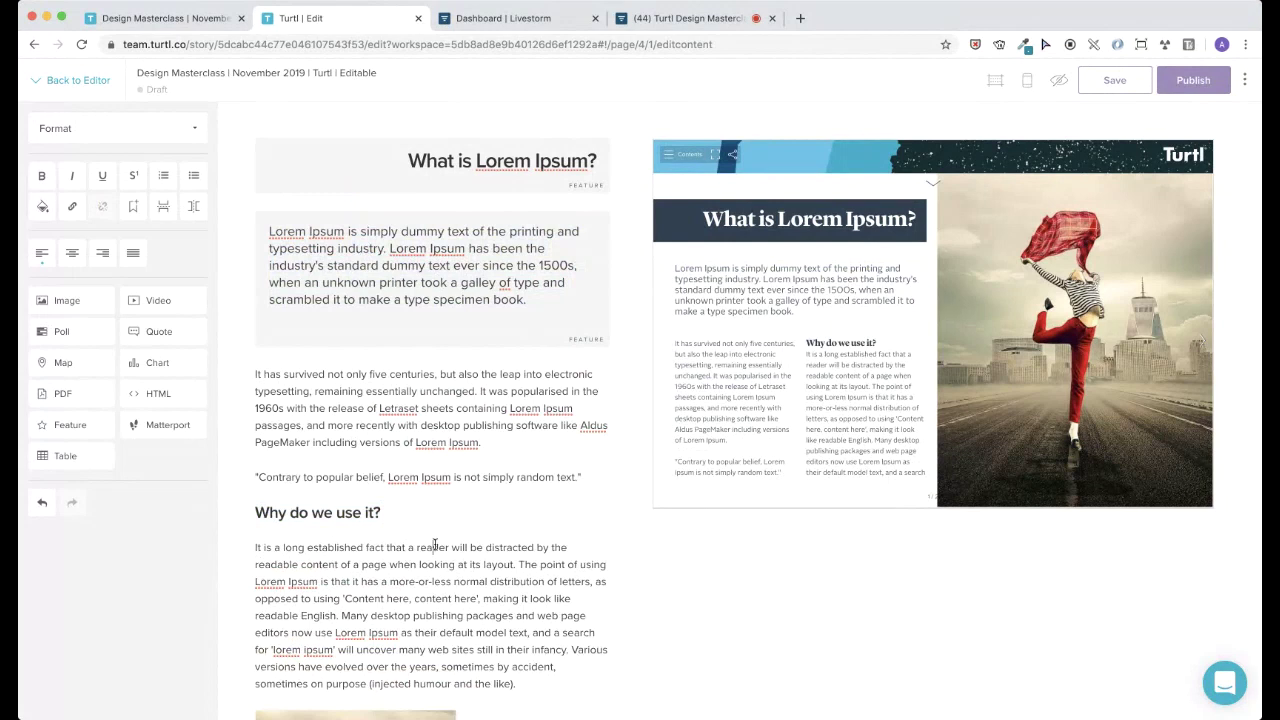
- Insert a quote widget directly above the line "Contrary to popular belief, Lorem Ipsum is not simply random text."
left_click_drag(586, 477, 240, 474)
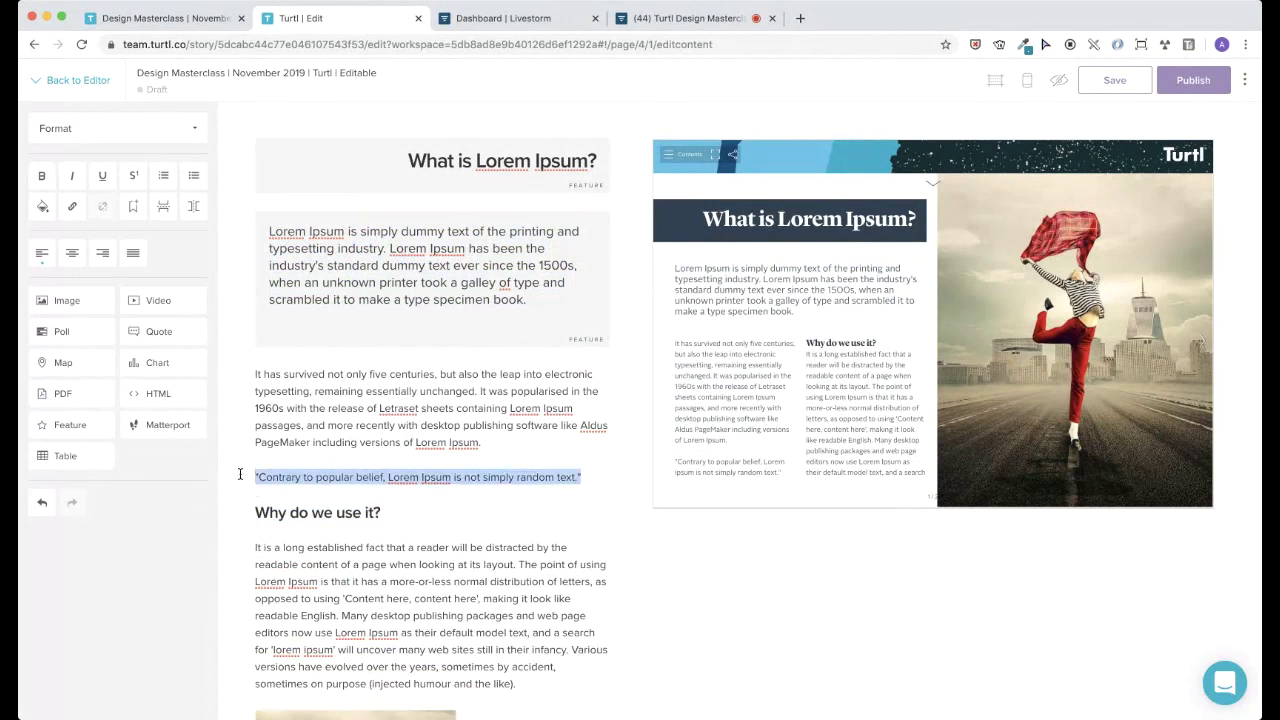
left_click(512, 450)
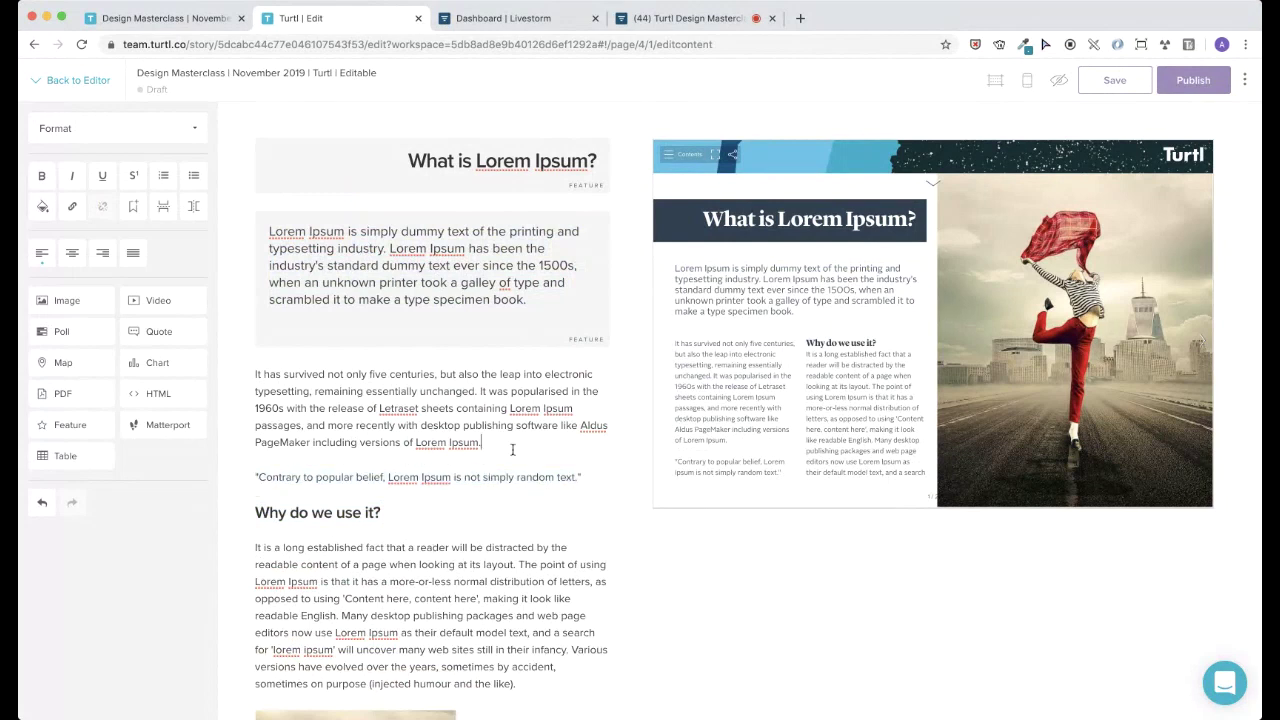
key("Return")
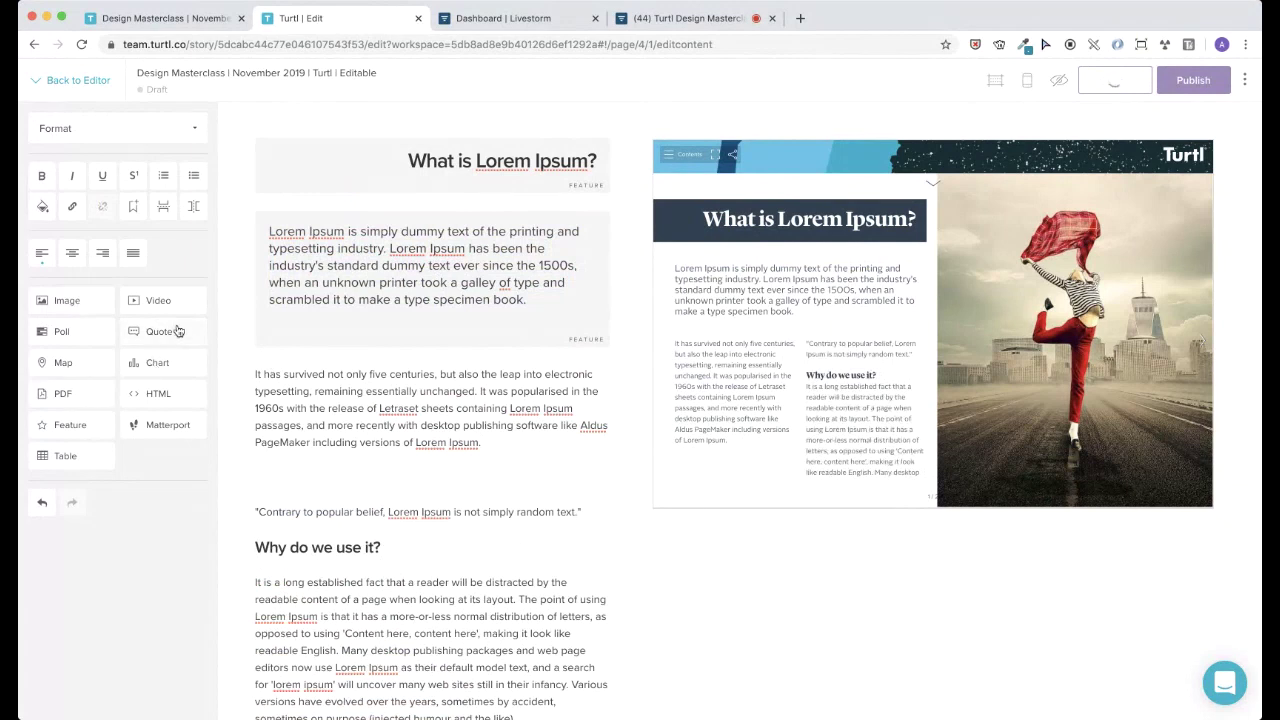
left_click(177, 333)
- Move the sentence "Contrary to popular belief, Lorem Ipsum is not simply random text." into the quote widget and remove its quotation marks
left_click_drag(588, 582, 214, 580)
key("super+c")
key("BackSpace")
left_click(386, 486)
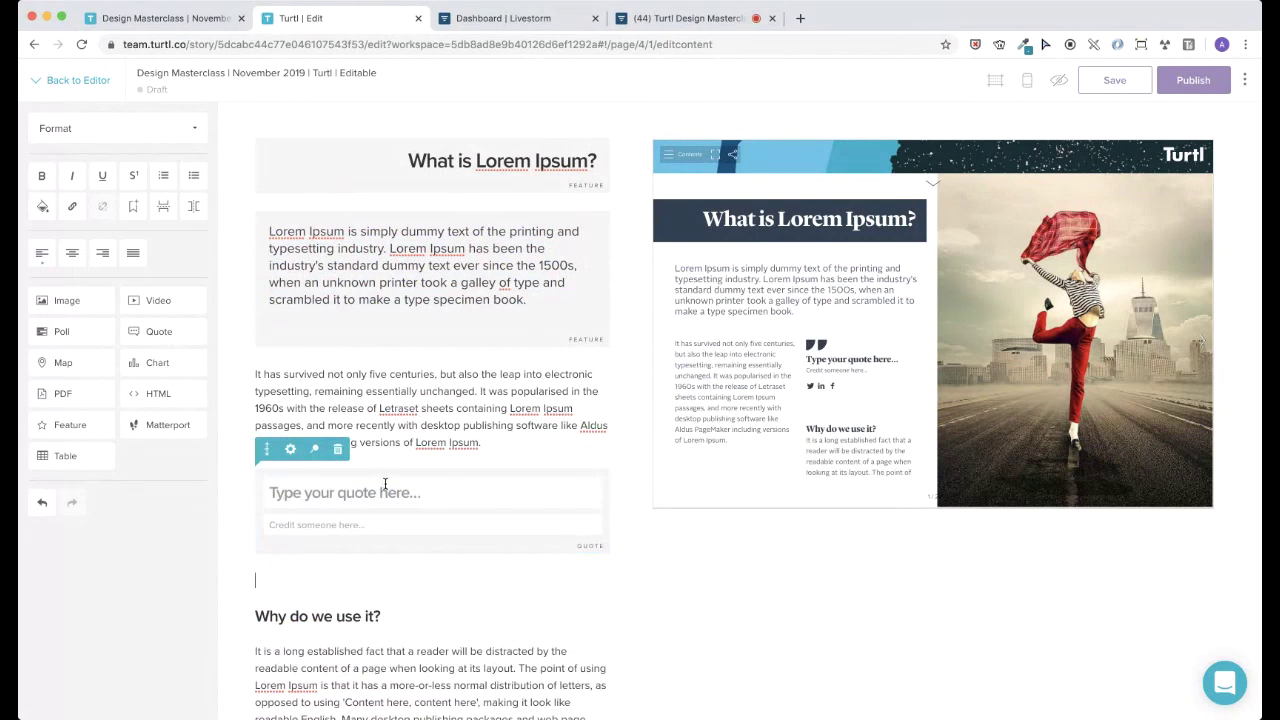
key("super+v")
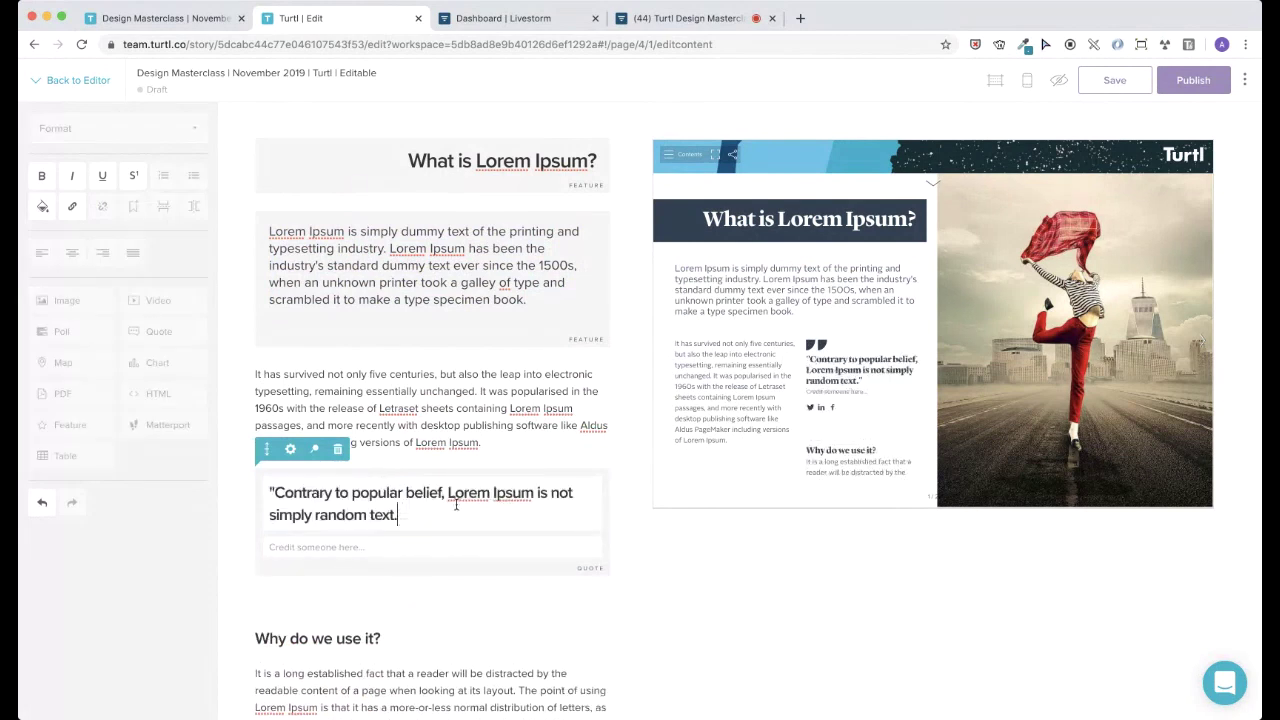
key("BackSpace")
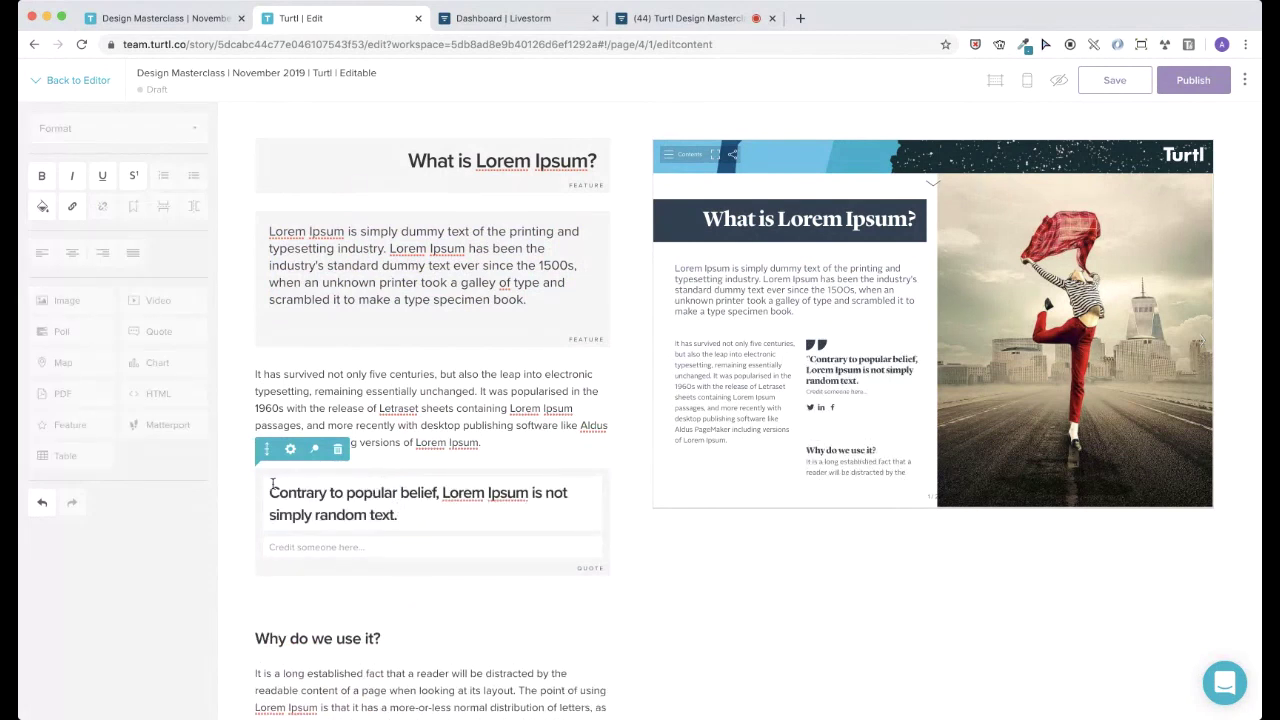
- Place the quote at the bottom of the first text column and delete the empty line after it in the text
left_click_drag(880, 372, 721, 447)
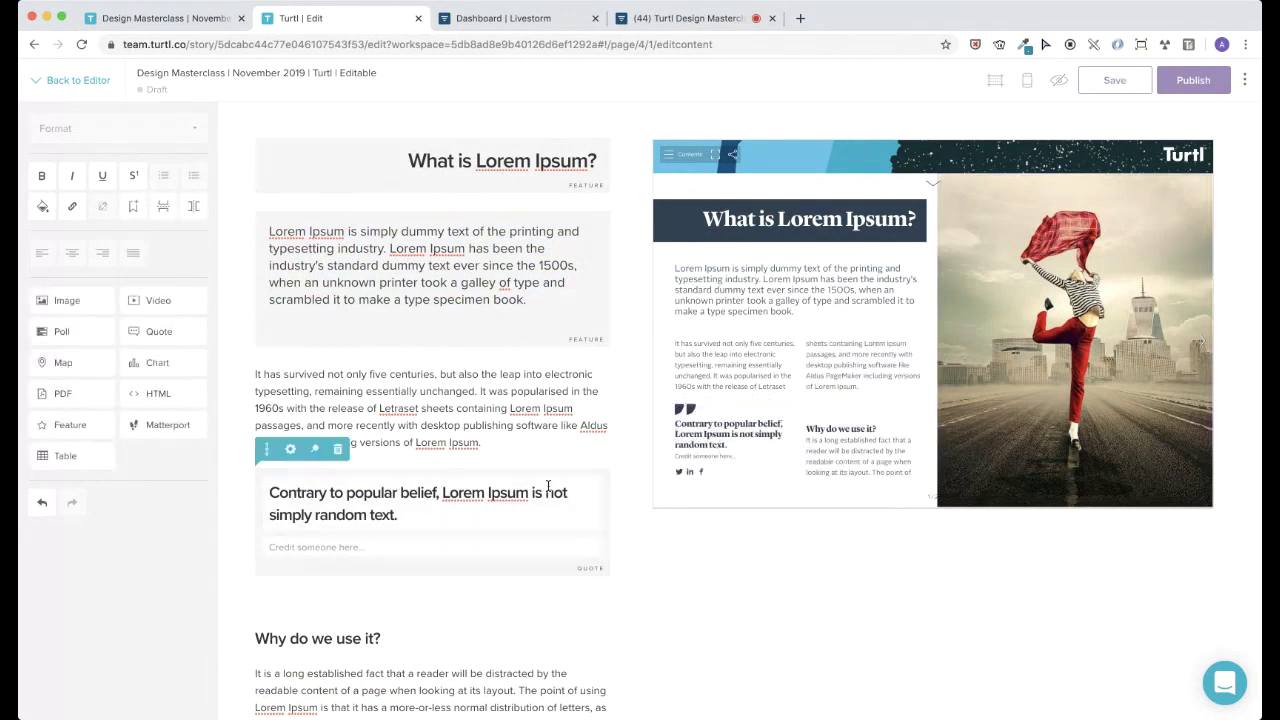
left_click(331, 604)
key("BackSpace")
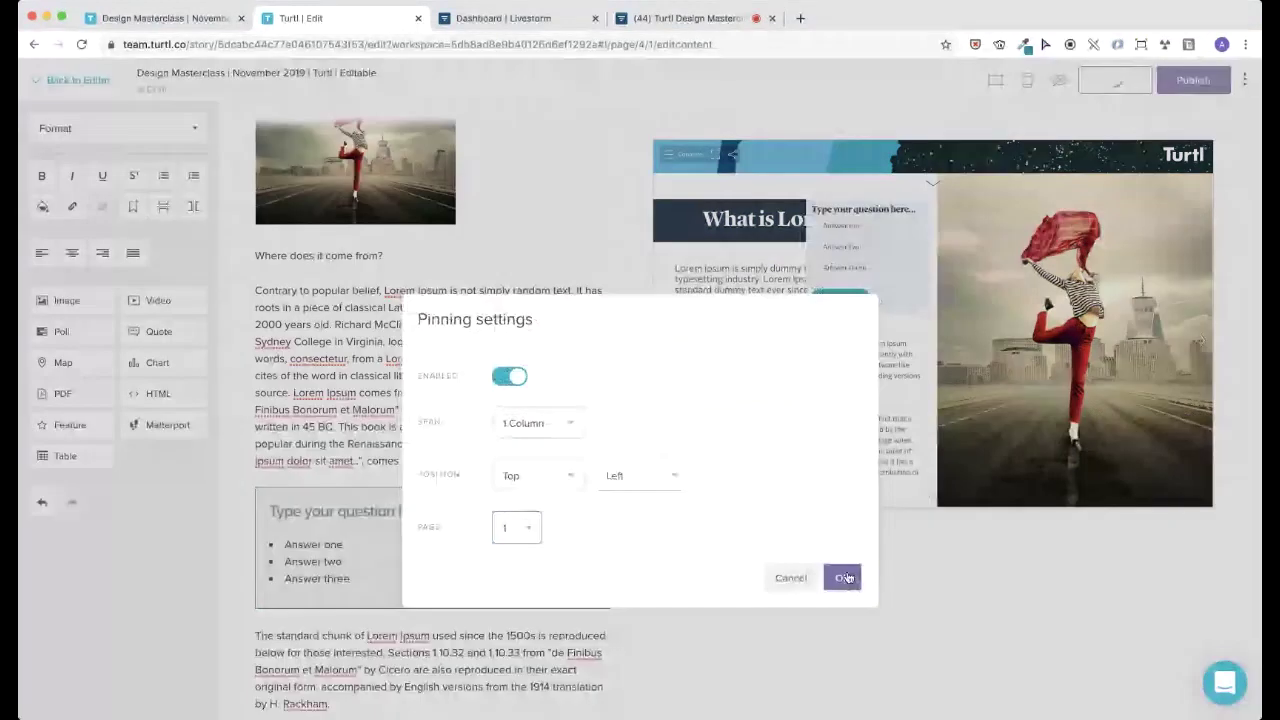
- Pin the poll to page 1 with a 1 Column span and place it over the photo's lower-left corner
left_click(843, 578)
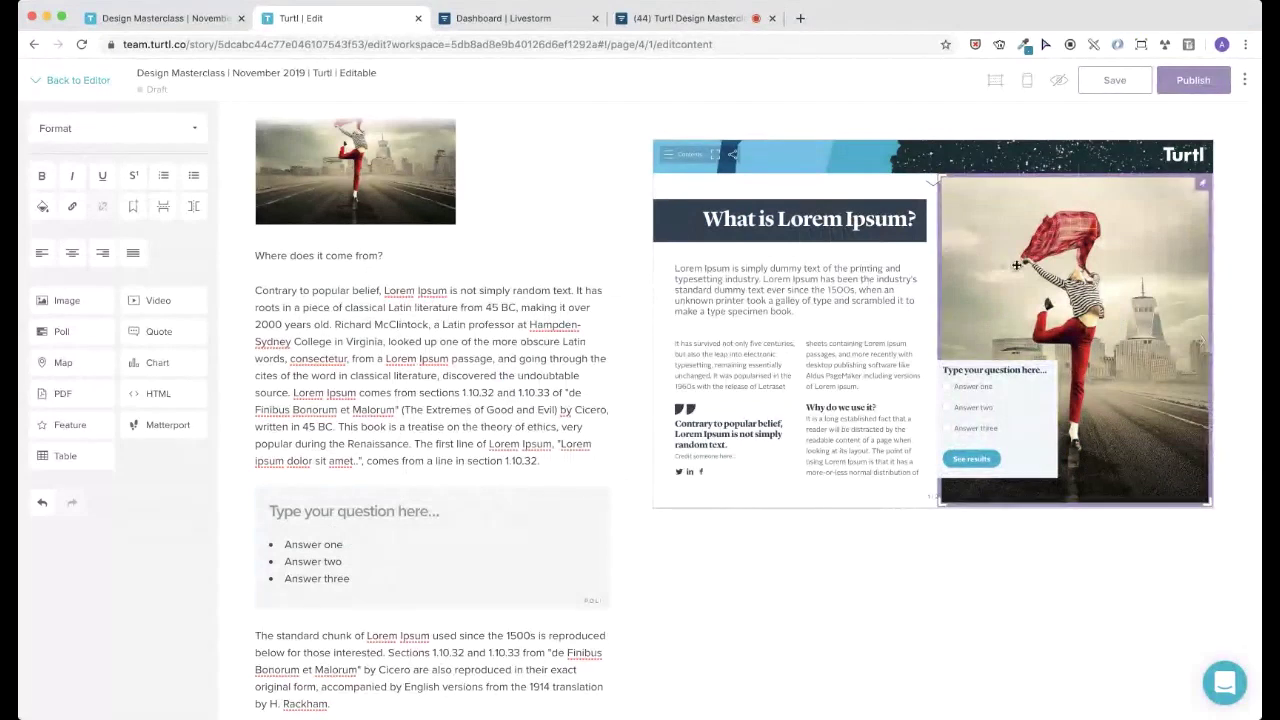
left_click_drag(1016, 265, 1044, 264)
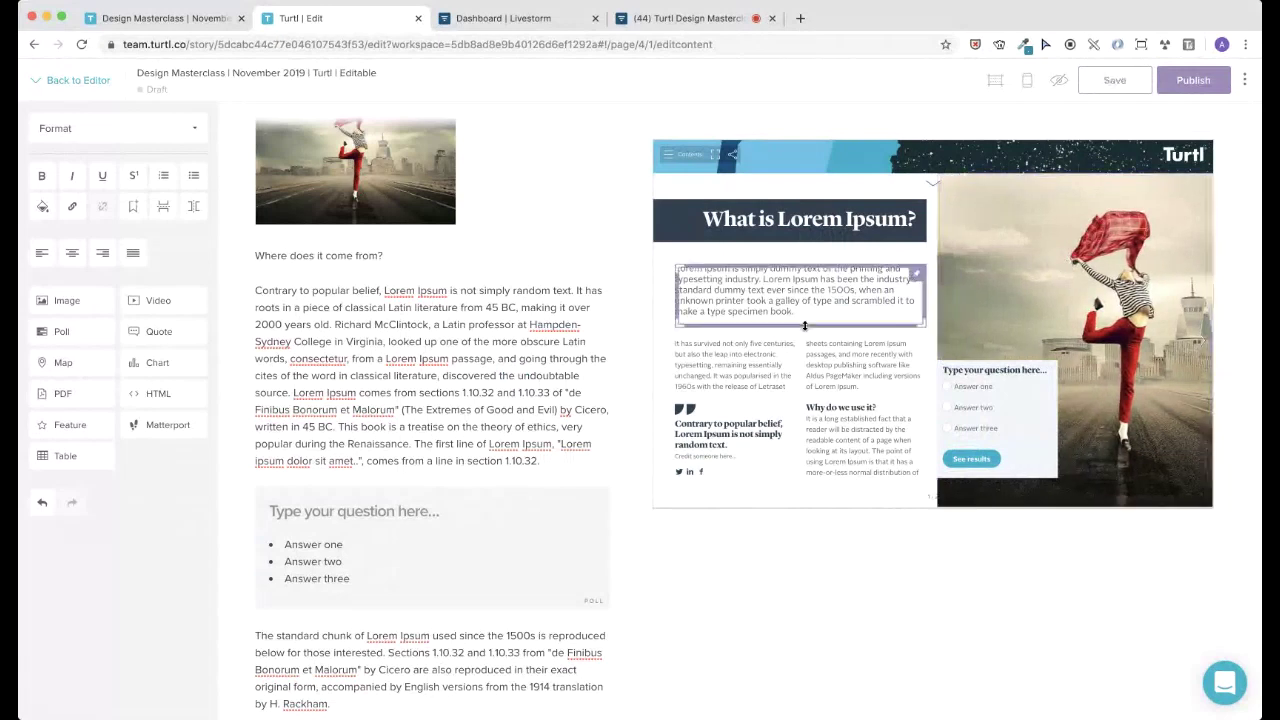
- Set the poll's style to Deep in its configuration
mouse_move(295, 495)
left_click(289, 472)
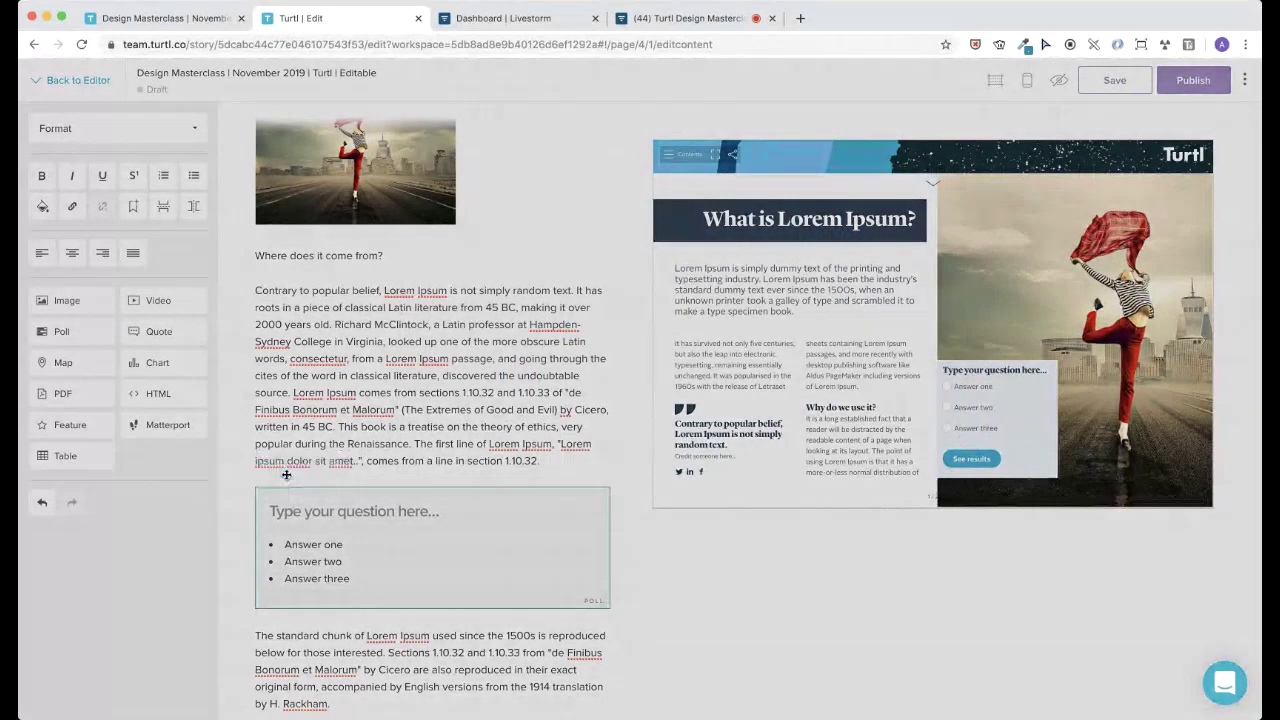
left_click(524, 297)
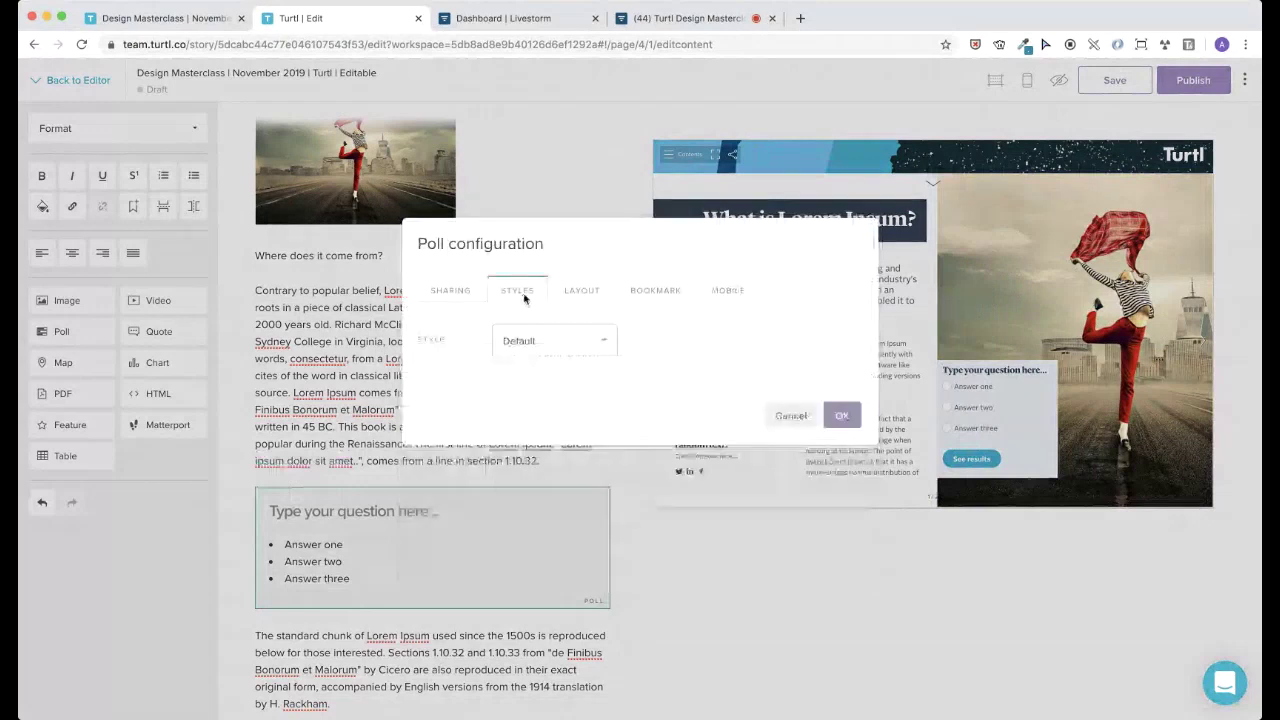
left_click(536, 368)
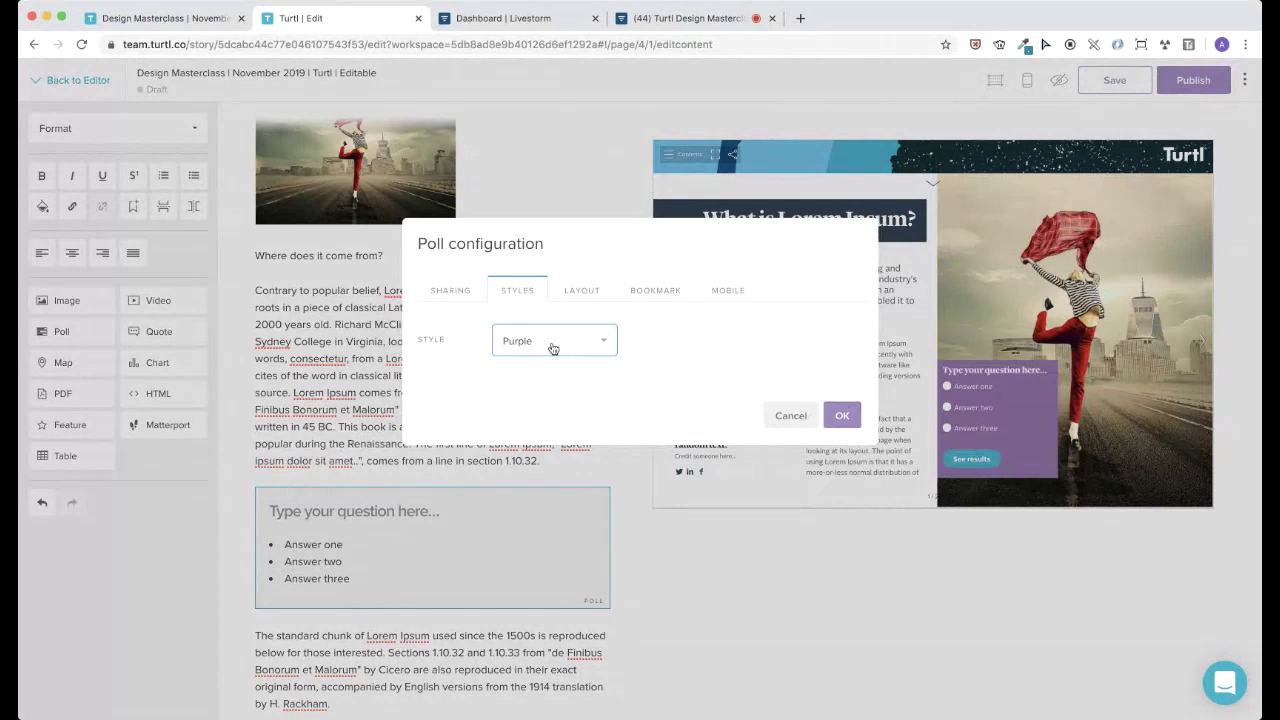
key("Down")
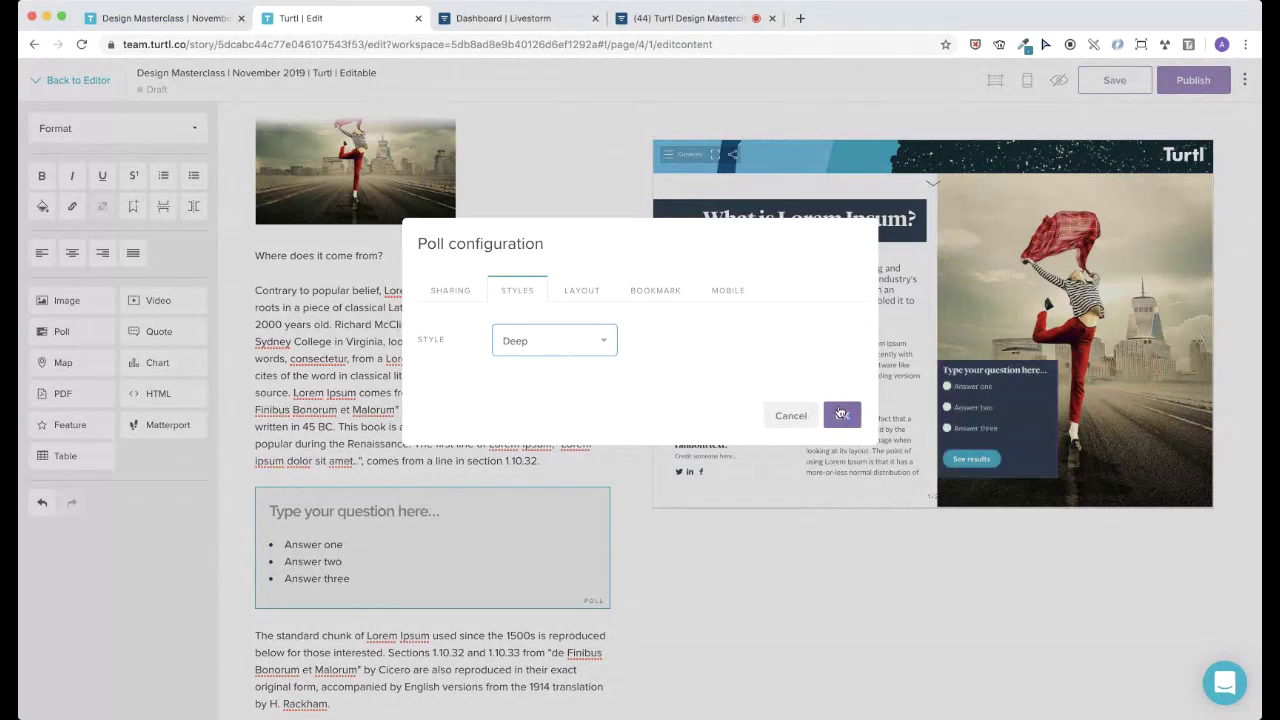
left_click(840, 410)
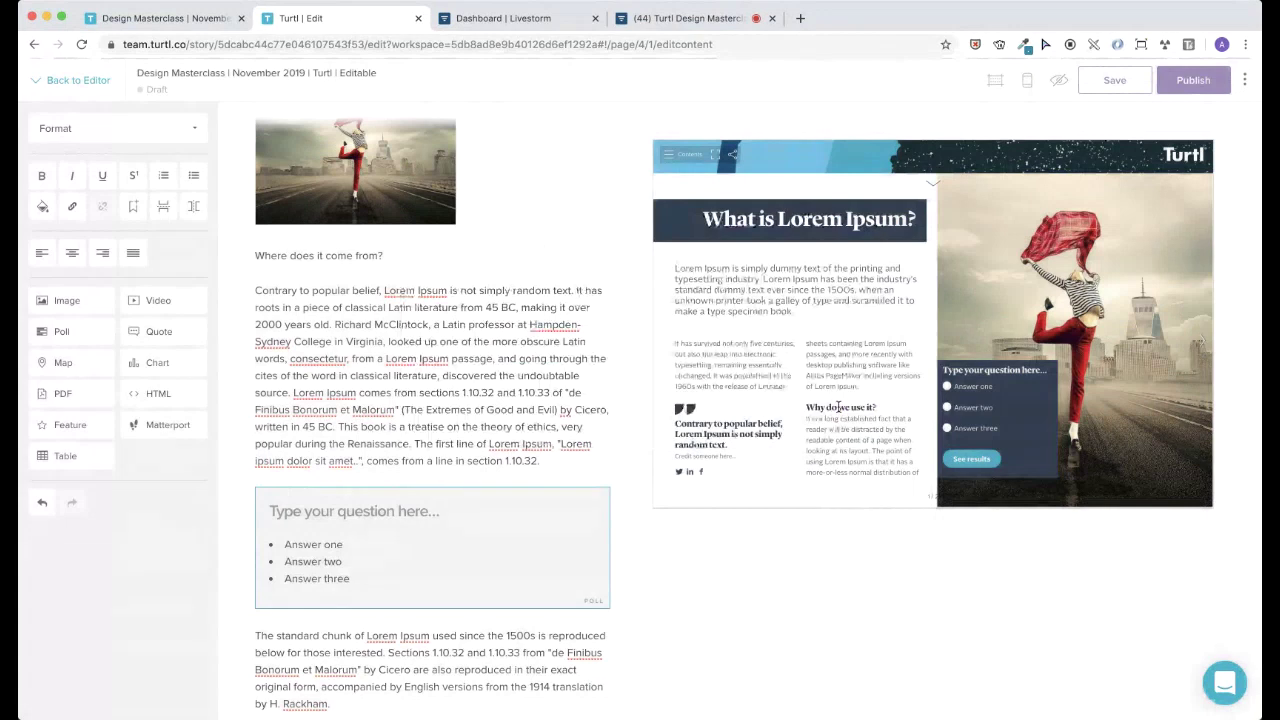
- Format the line "Where does it come from?" as a Mid heading
mouse_move(543, 553)
left_click_drag(408, 257, 252, 257)
left_click(120, 130)
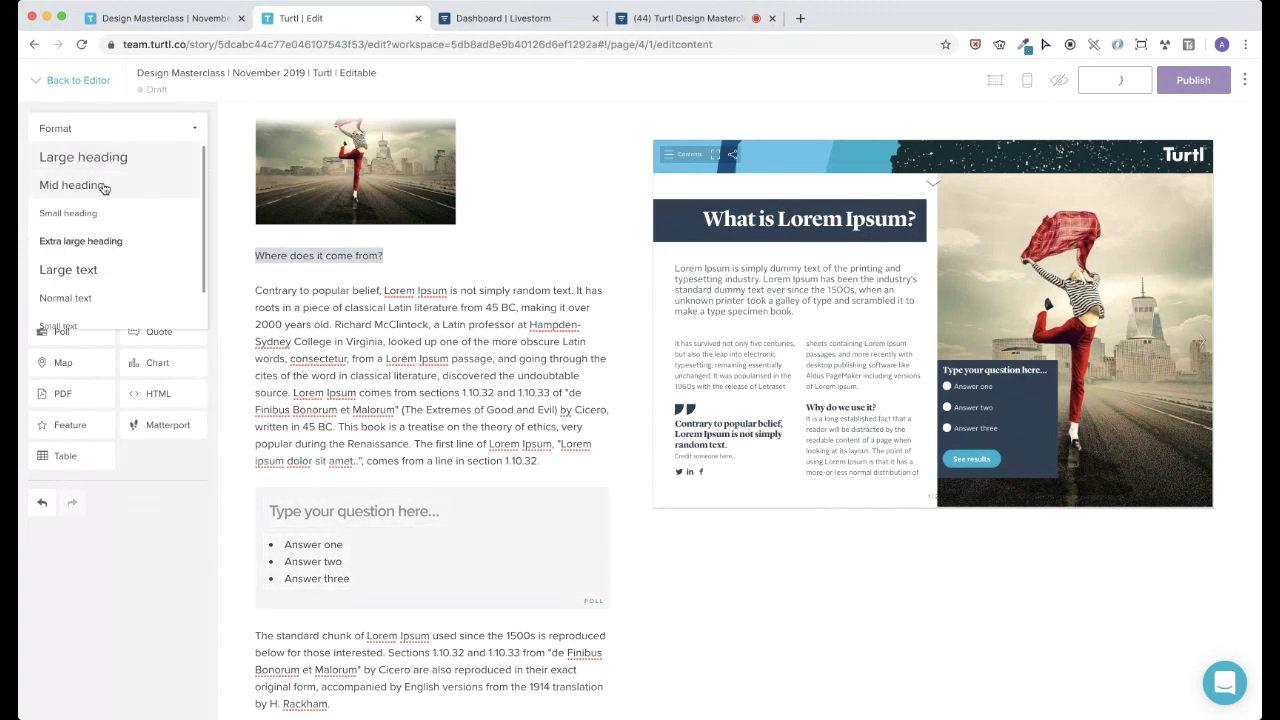
left_click(100, 182)
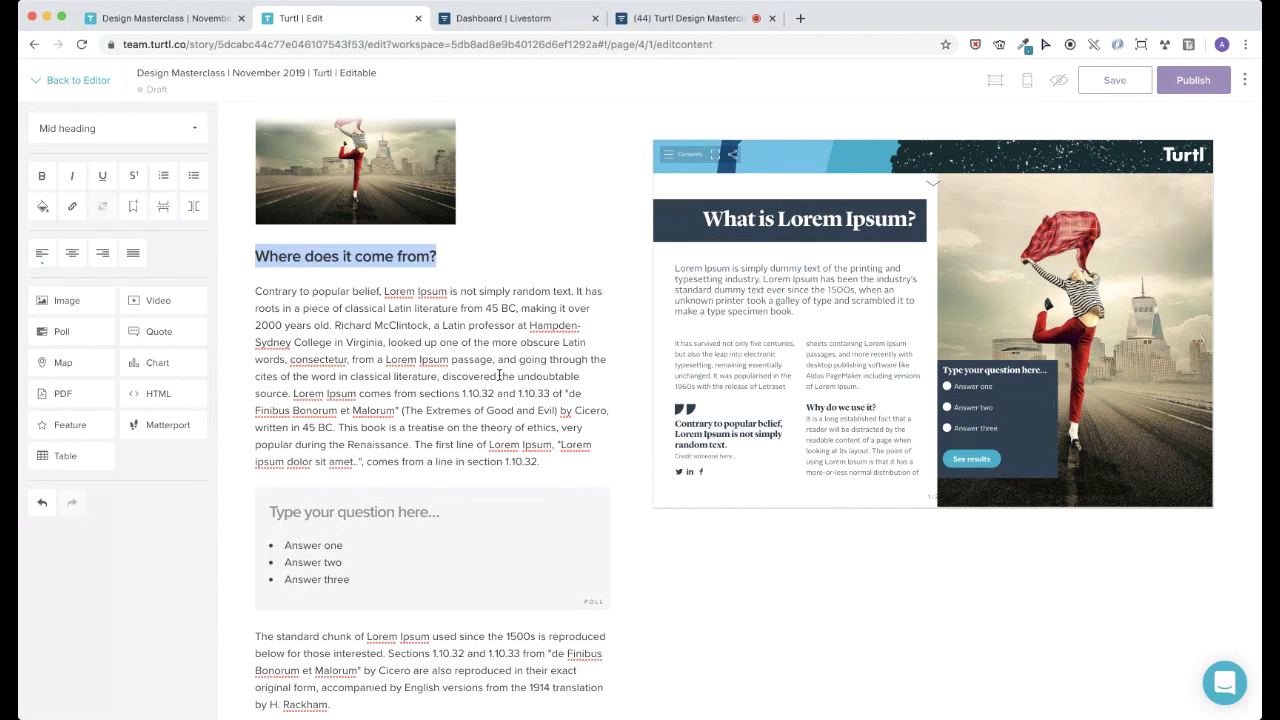
left_click(739, 587)
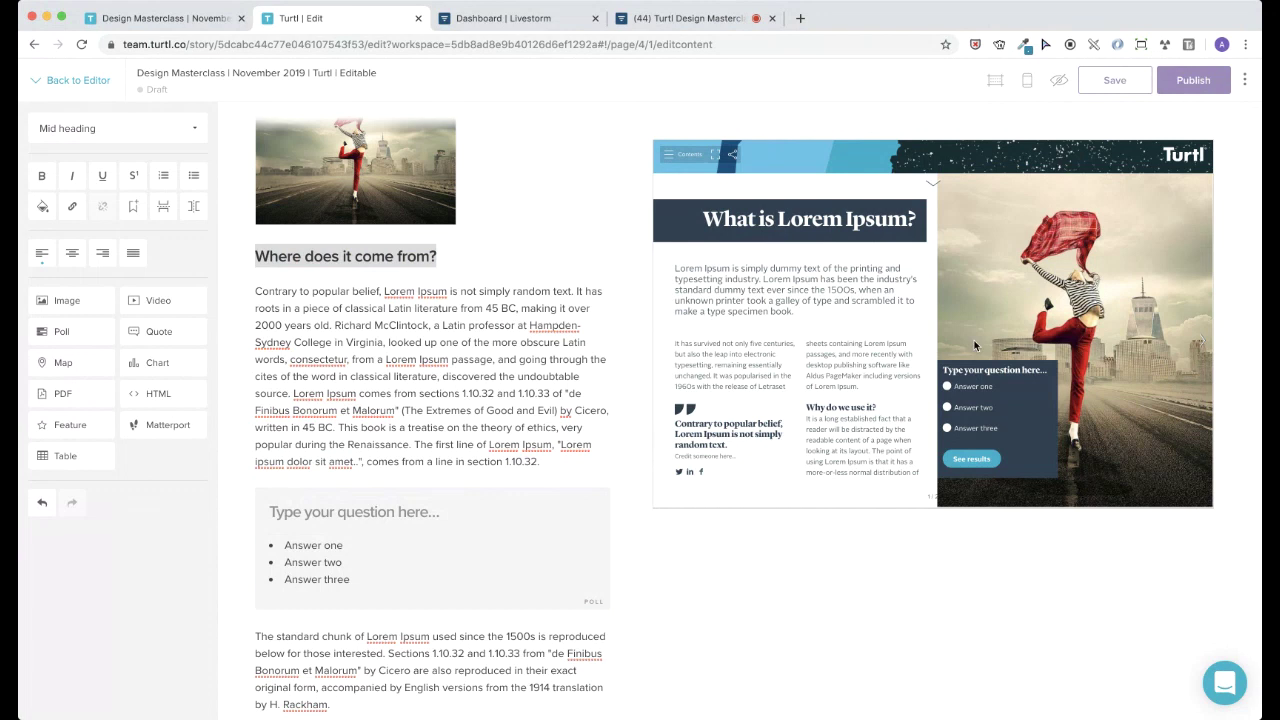
mouse_move(926, 291)
left_mouse_down()
mouse_move(1020, 290)
mouse_move(918, 291)
left_mouse_up()
- Switch to the published Design Masterclass presentation and advance from "Composition" to the chapter "Some layouts we made earlier"
left_click(186, 18)
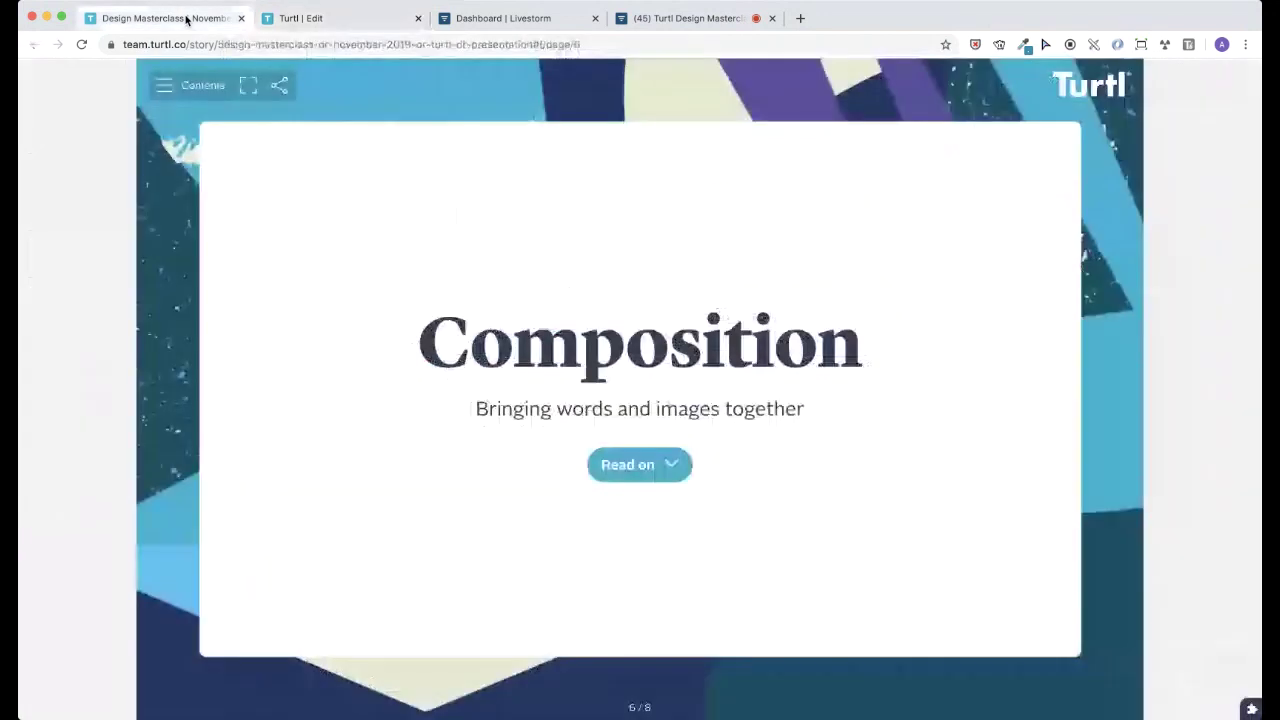
left_click(1071, 352)
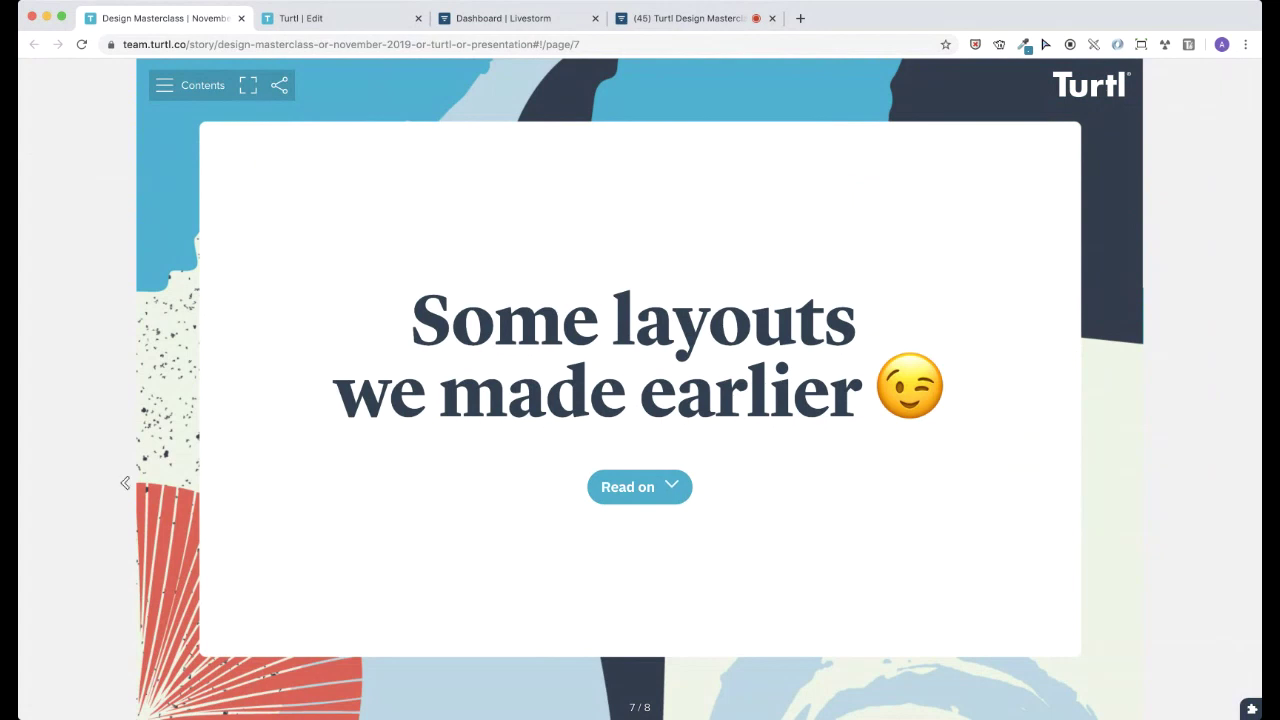
- Return to the story editor and examine the pinning settings and page-move options of the feature under "Where can I get some?"
left_click(303, 19)
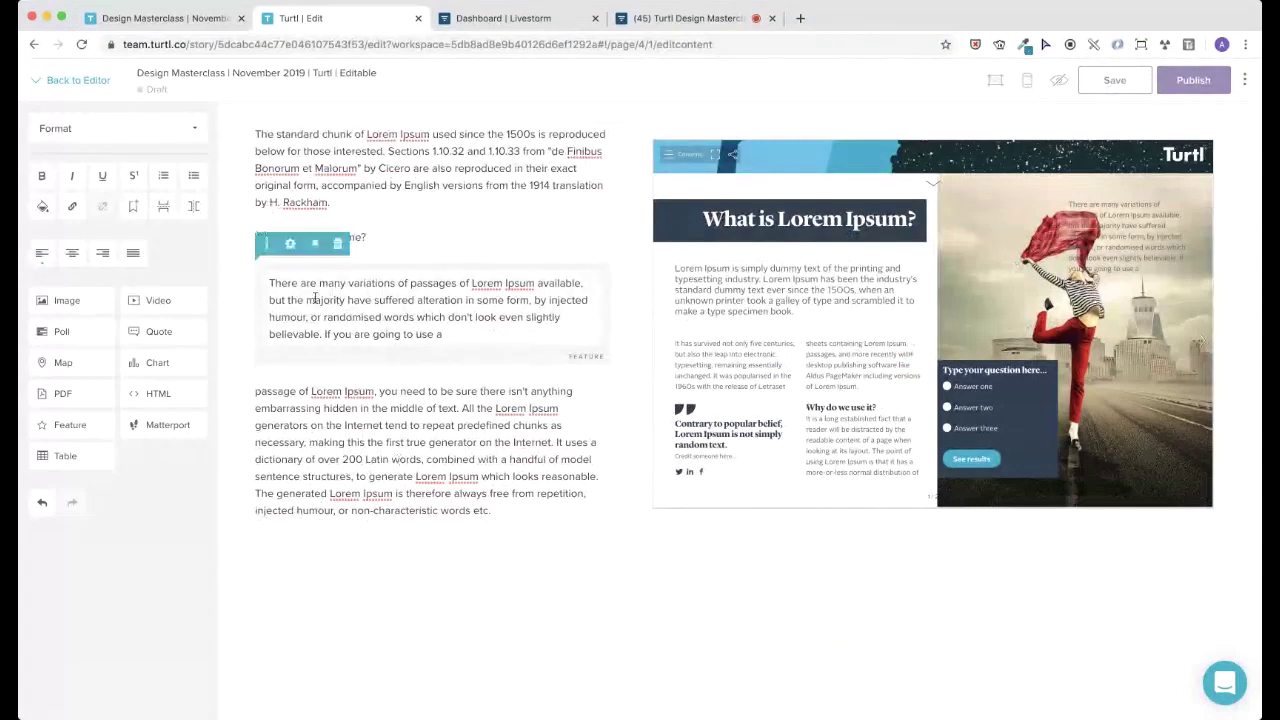
left_click(314, 246)
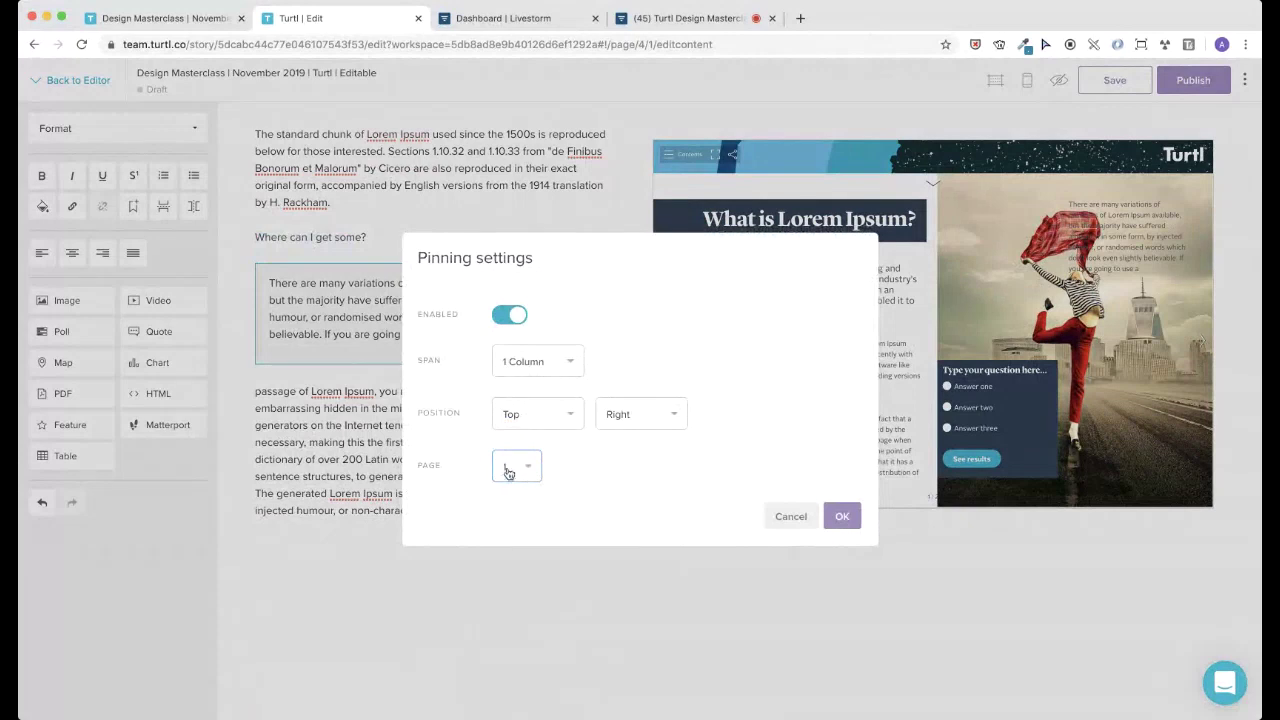
left_click(780, 516)
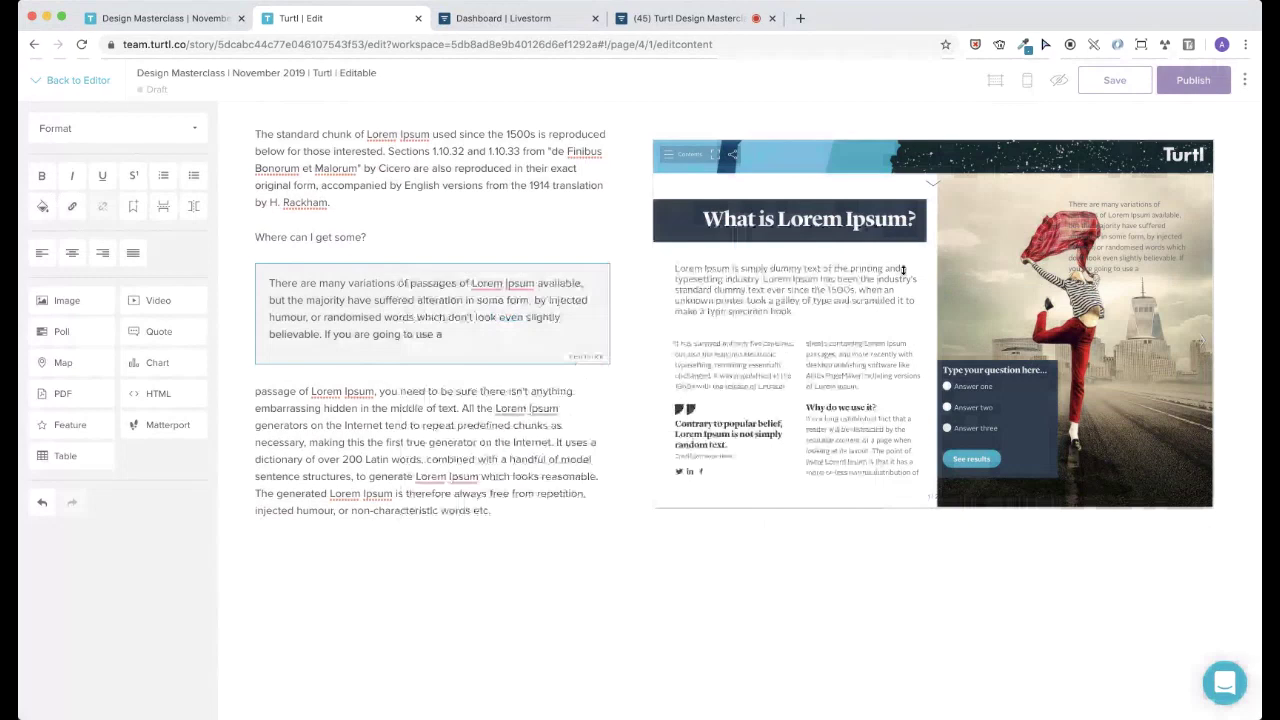
right_click(1140, 236)
mouse_move(1040, 295)
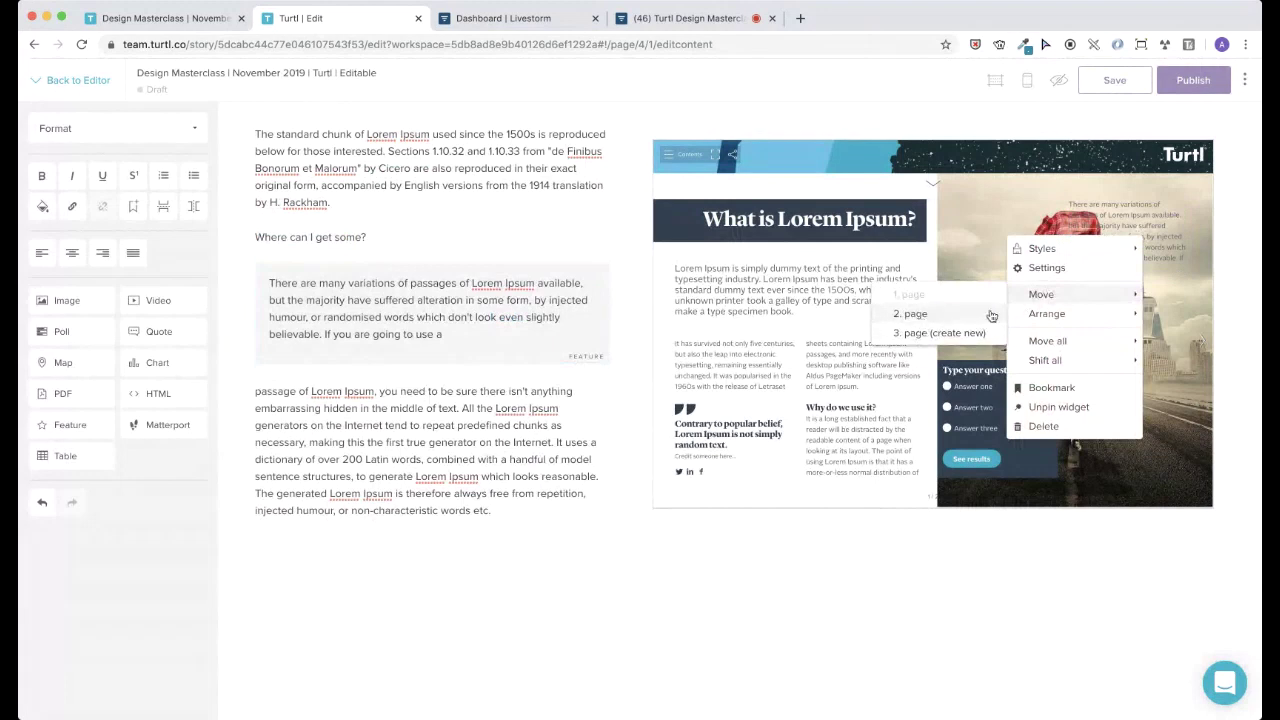
left_click(743, 279)
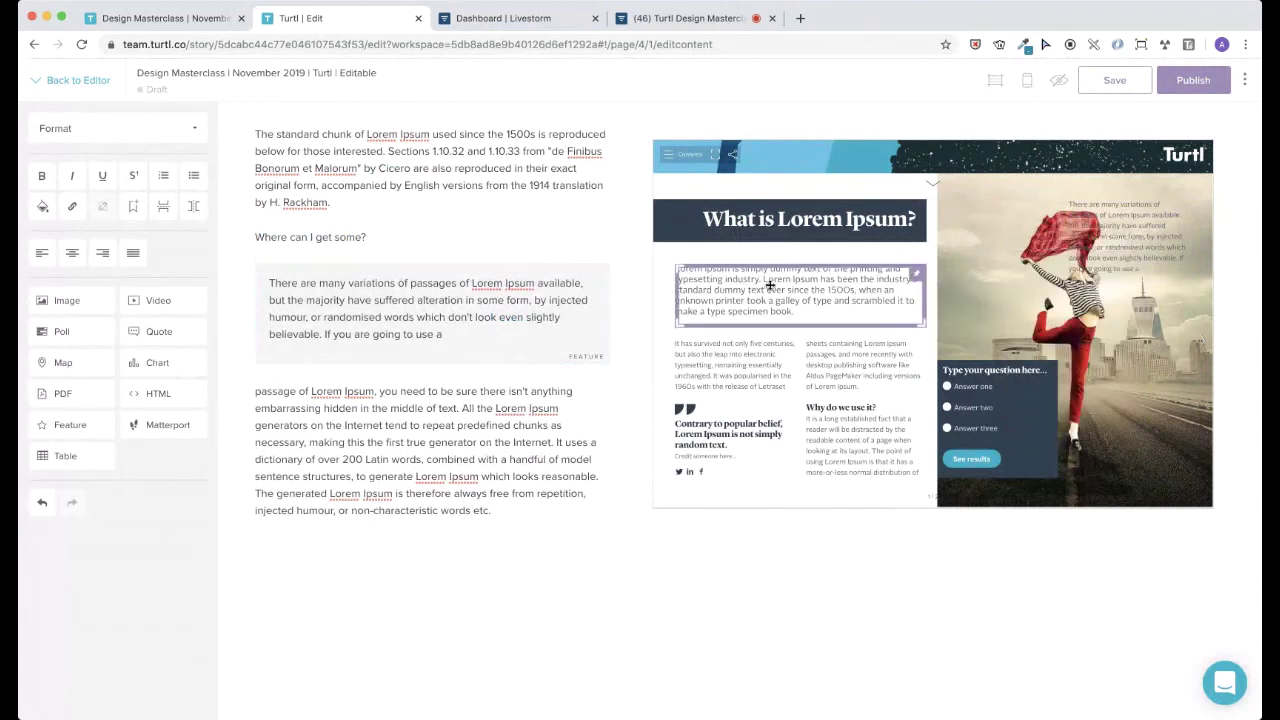
left_click(662, 356)
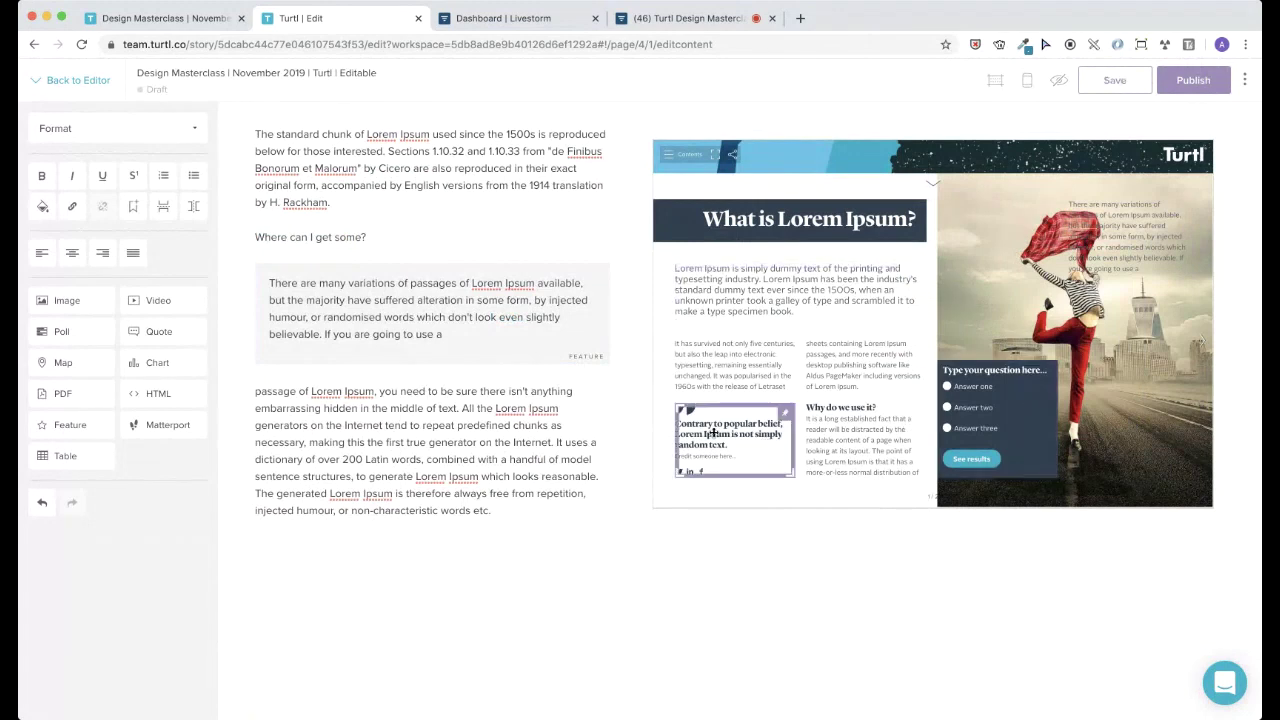
- Preview the available styles for the poll on the photo and apply the Blue style
right_click(1033, 390)
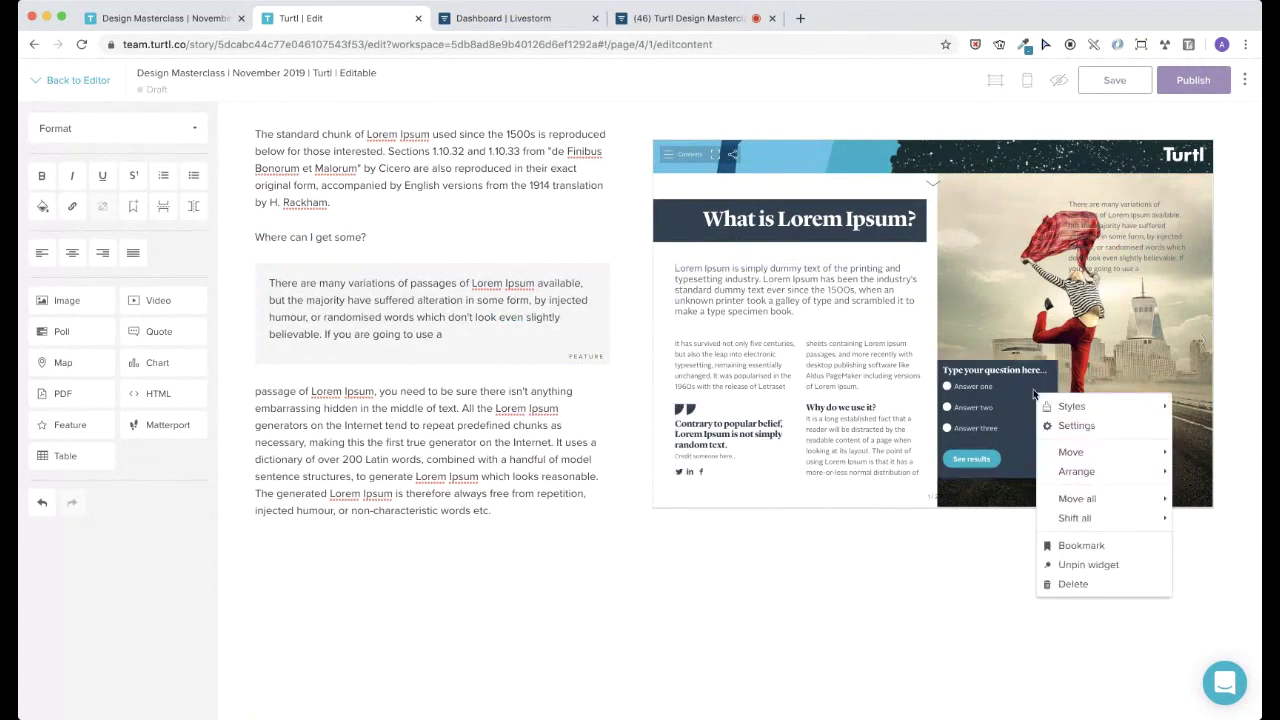
mouse_move(1066, 406)
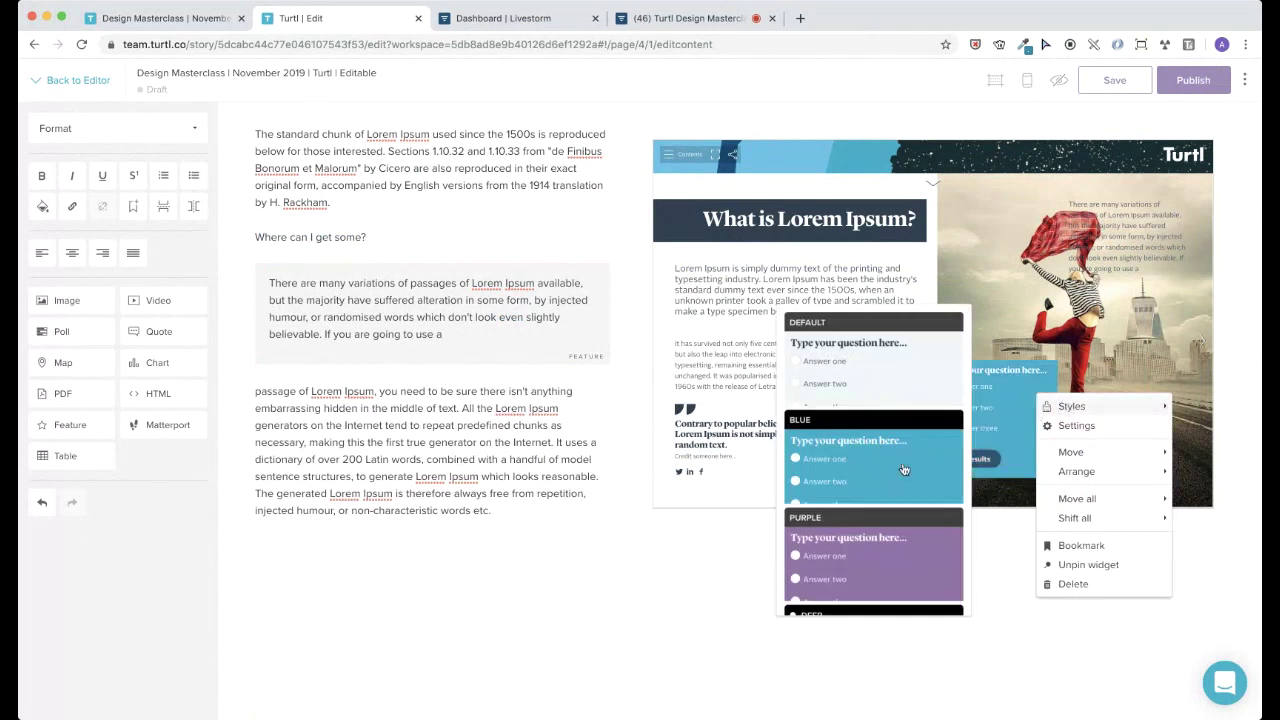
scroll(892, 470, "down", 2)
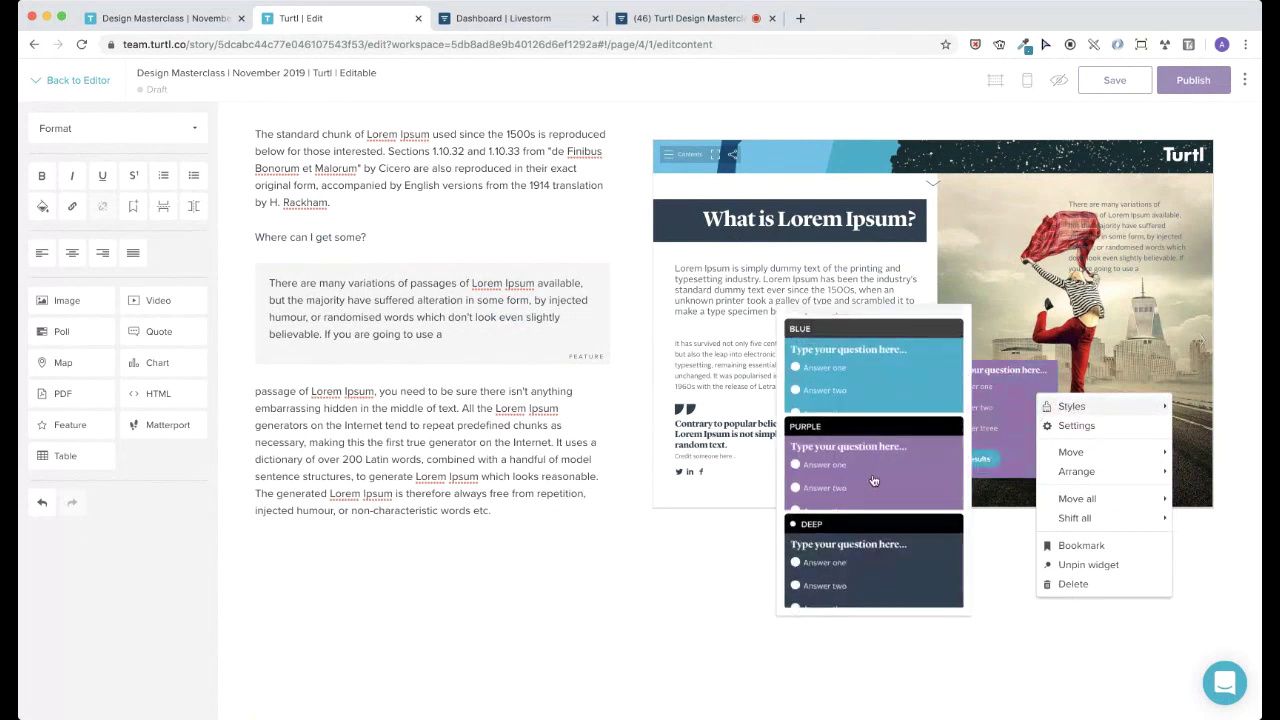
left_click(888, 375)
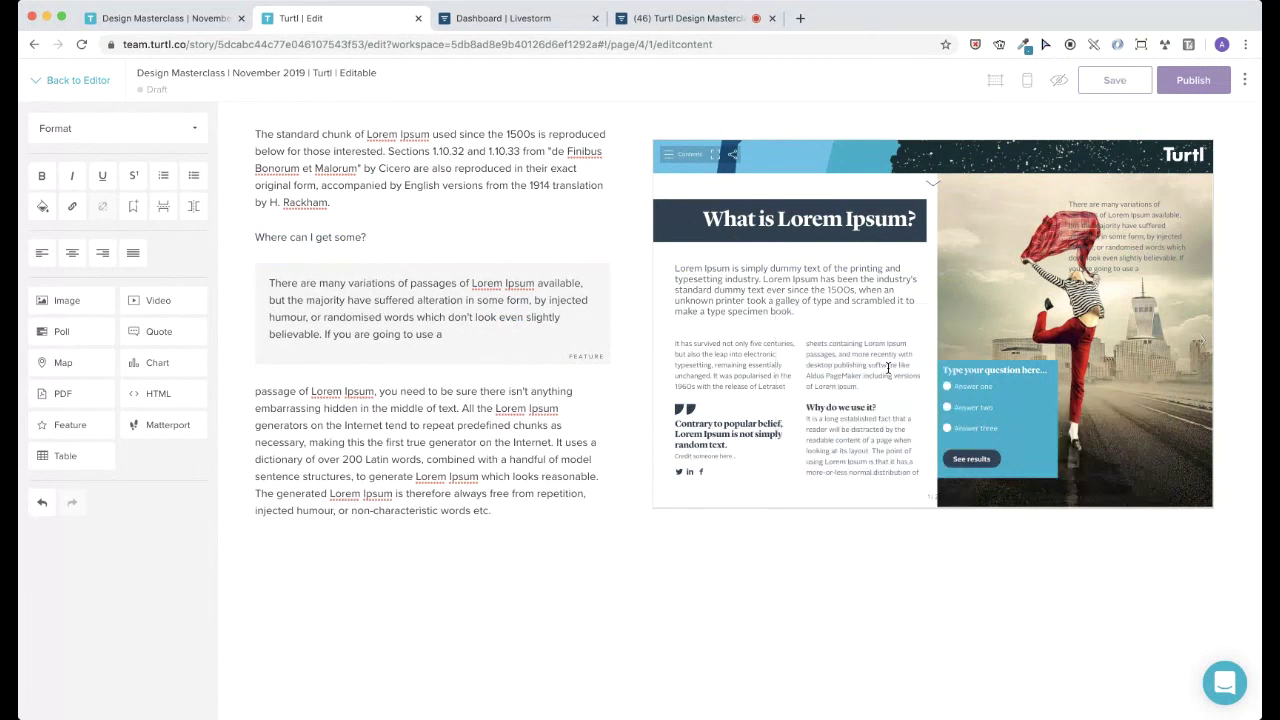
- Move the poll from page 1 to page 2 and bring up its Move all options there
right_click(1023, 390)
mouse_move(1094, 450)
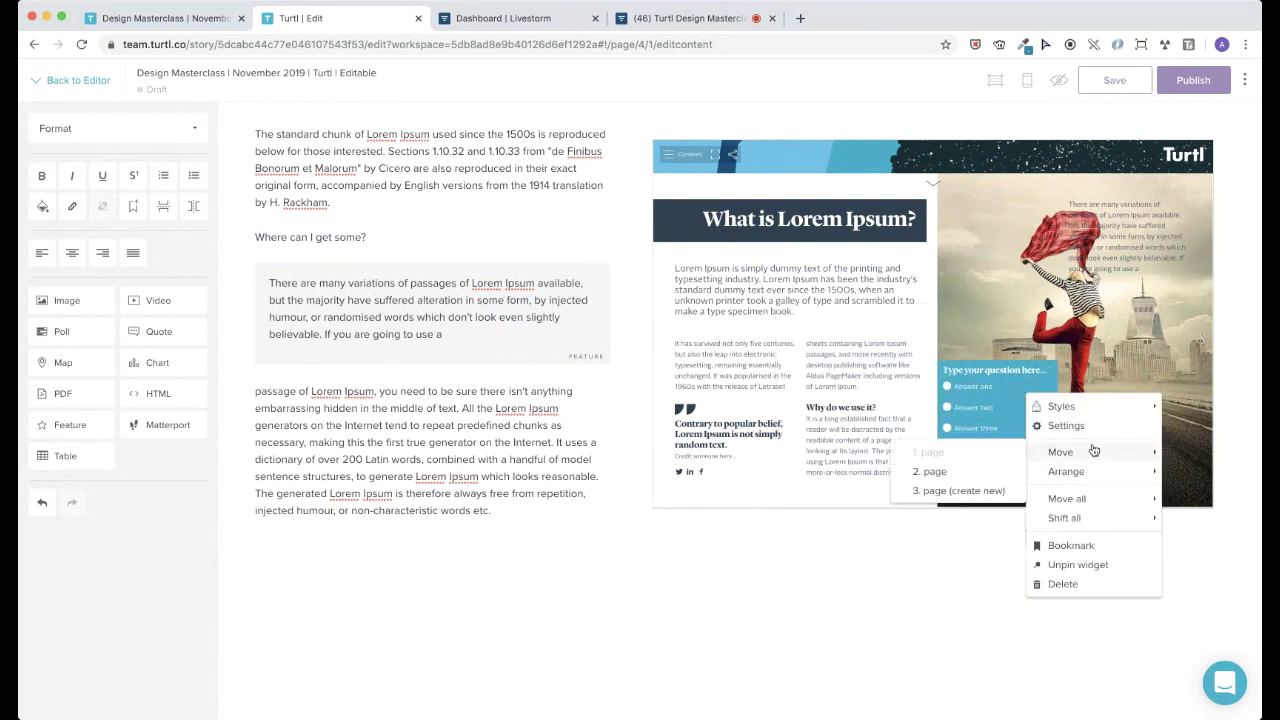
left_click(957, 475)
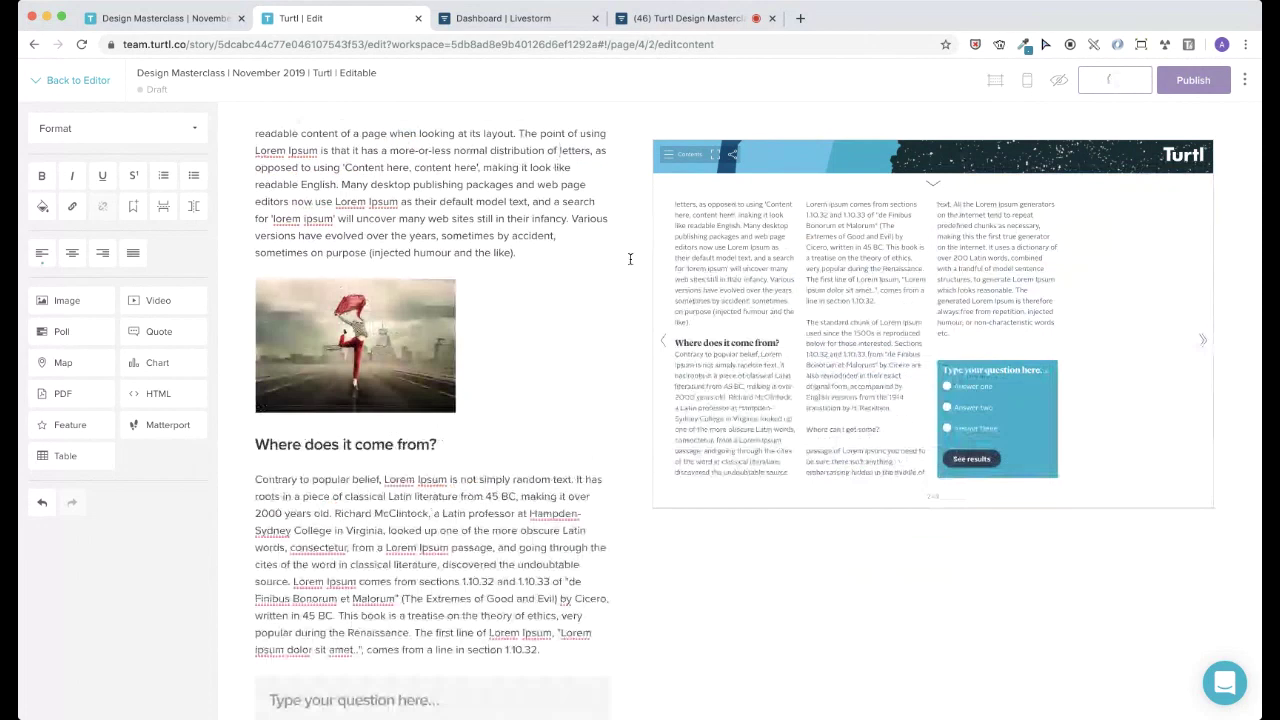
right_click(992, 393)
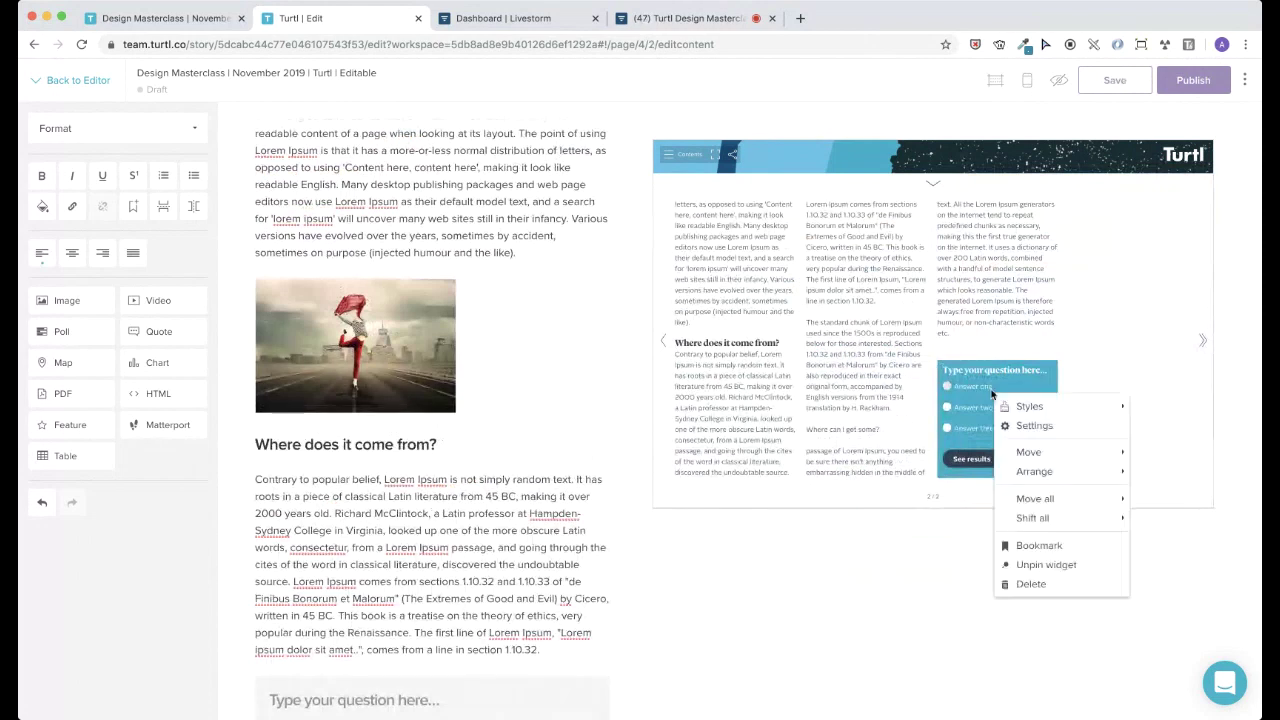
mouse_move(1043, 498)
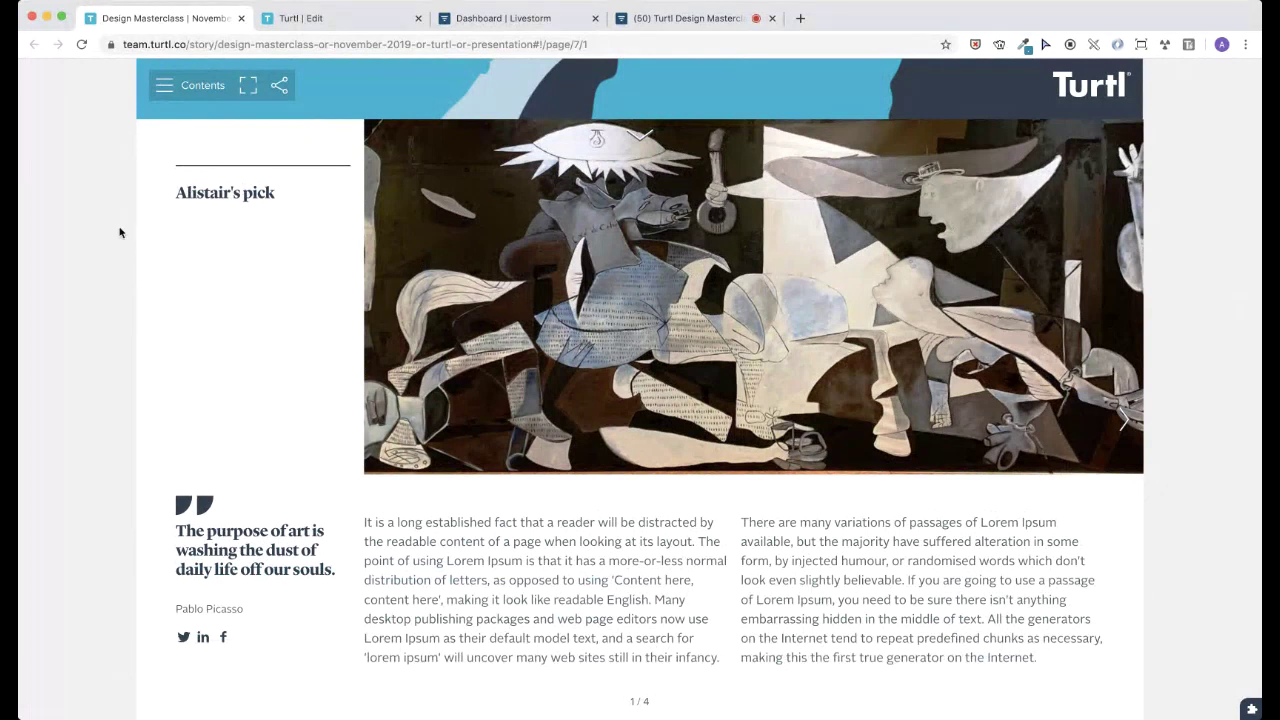
- Look through the sample layouts in the presentation's chapter 7 up to page 4 and close the enlarged video there
key("Right")
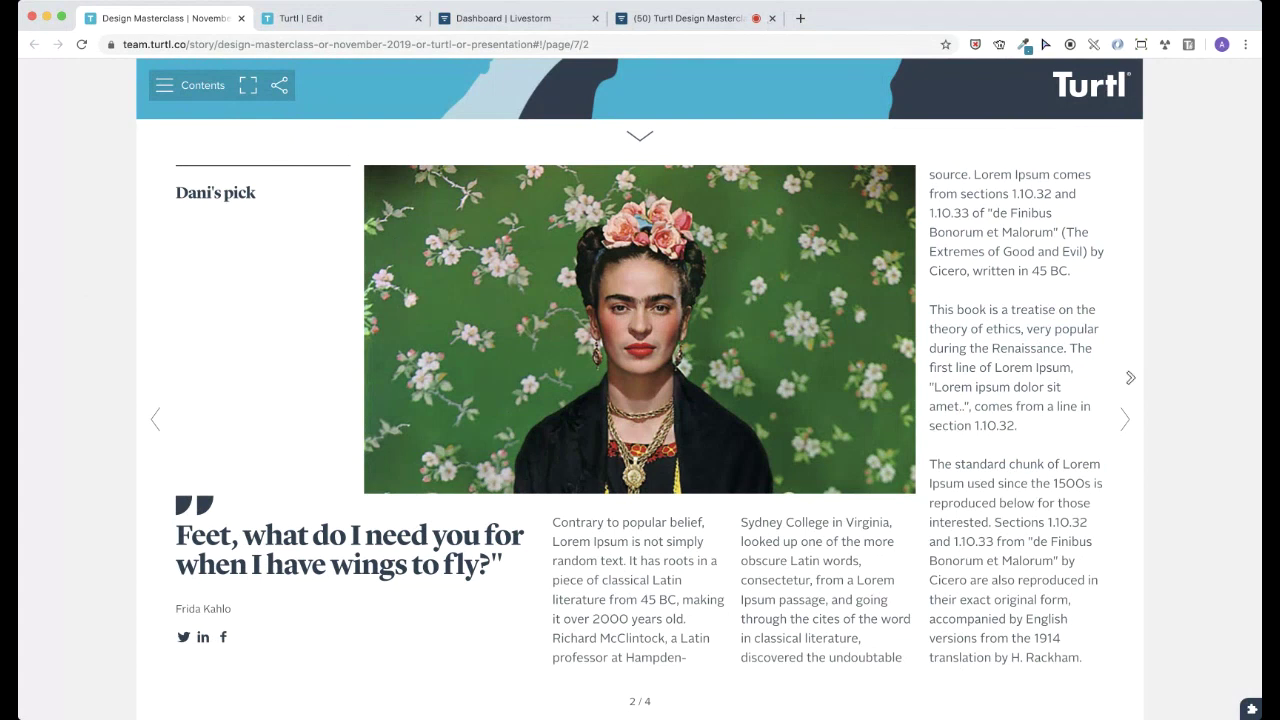
left_click(1130, 377)
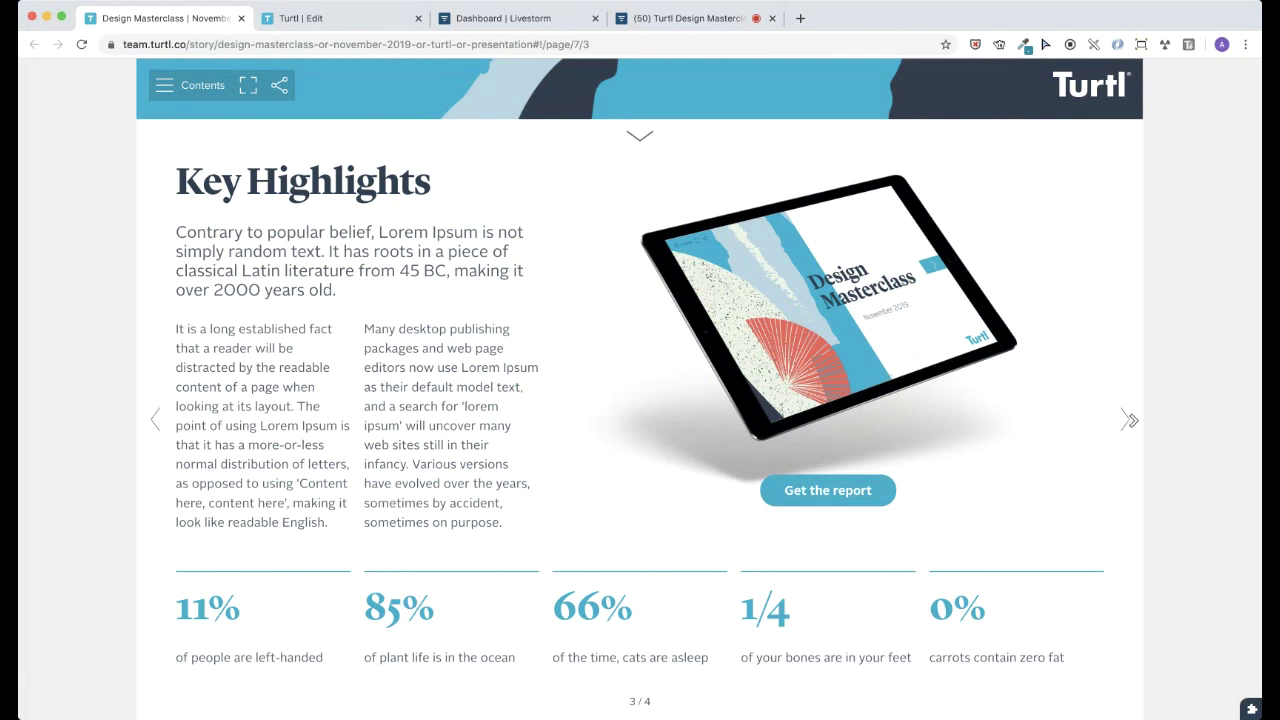
left_click(1127, 423)
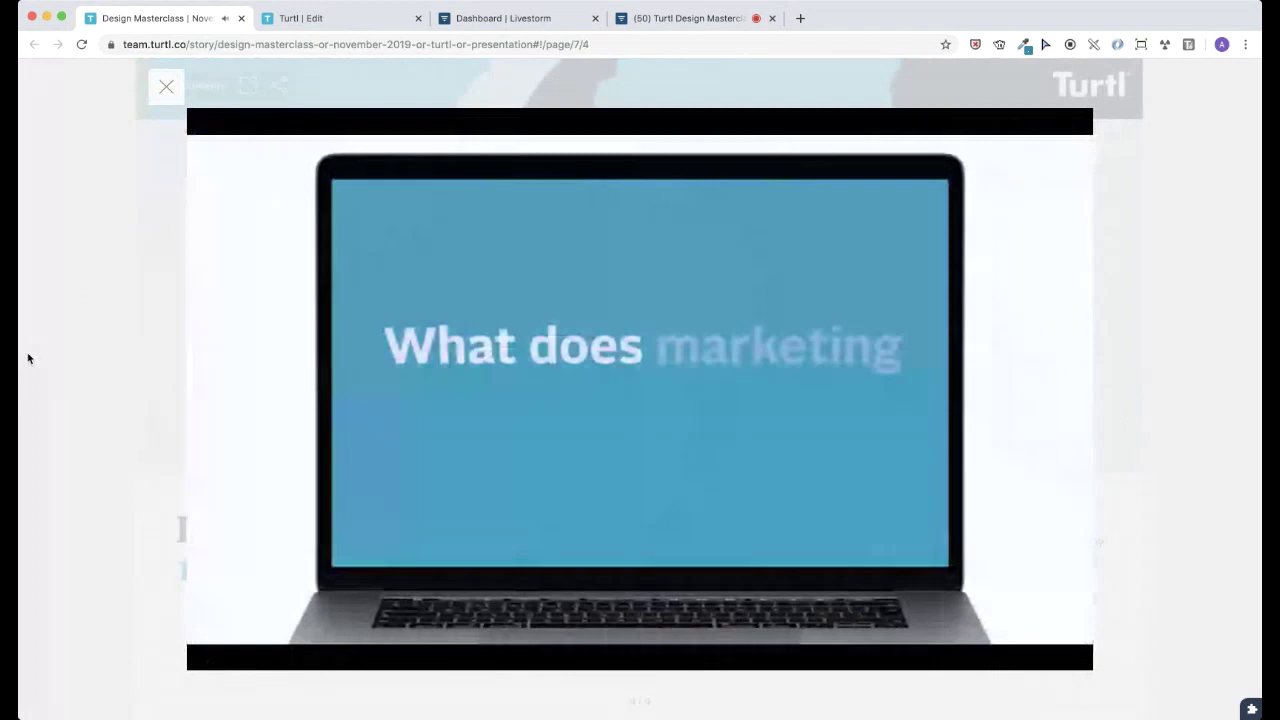
left_click(165, 88)
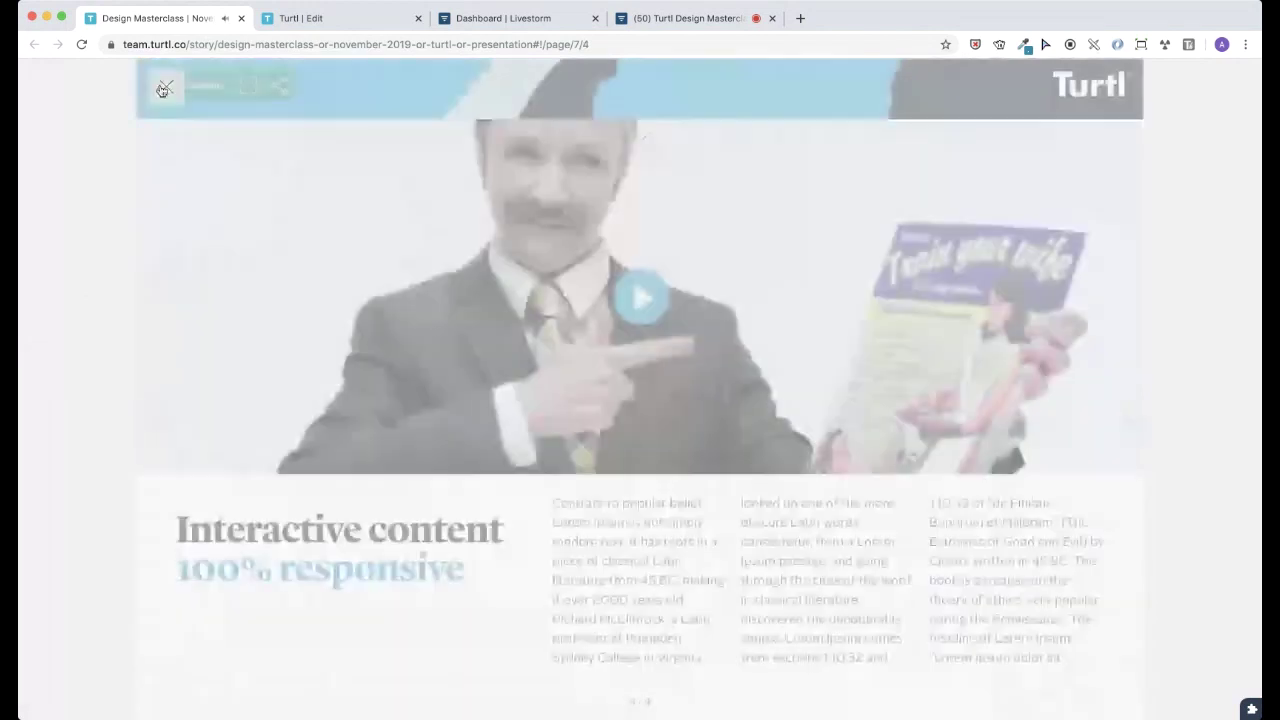